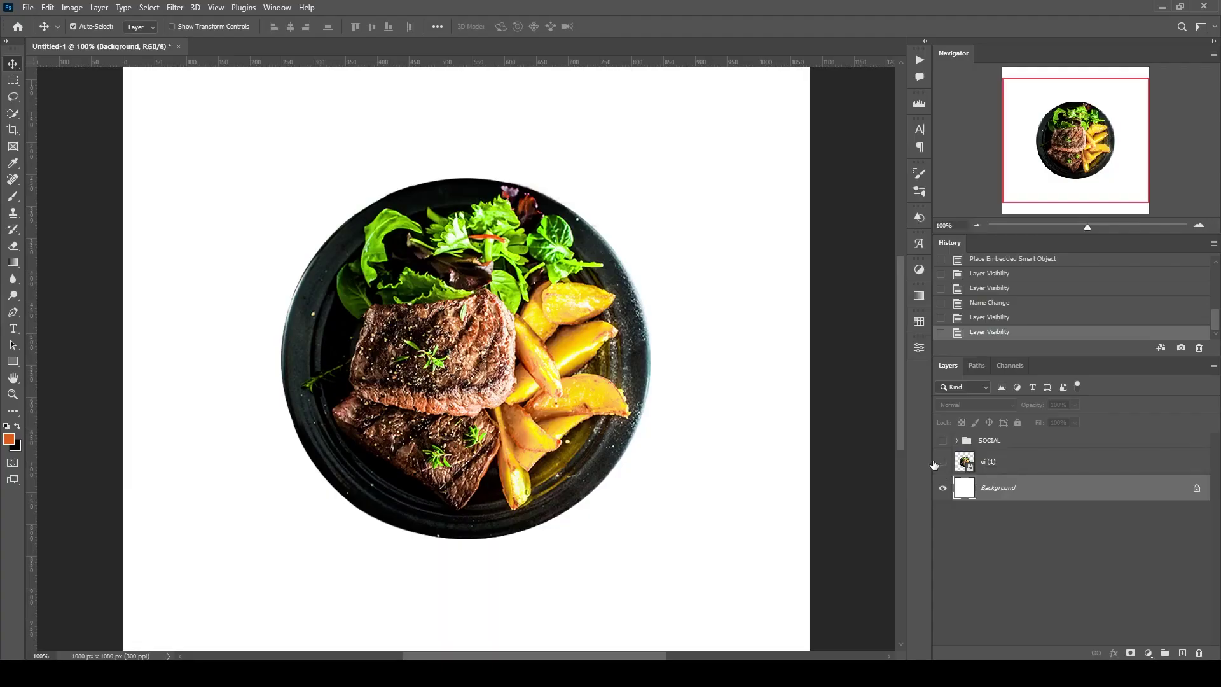
- Re-show the oi (1) plate photo and add a dark purple Solid Color fill layer beneath it
{"action": "left_click", "coordinate": [944, 462]}
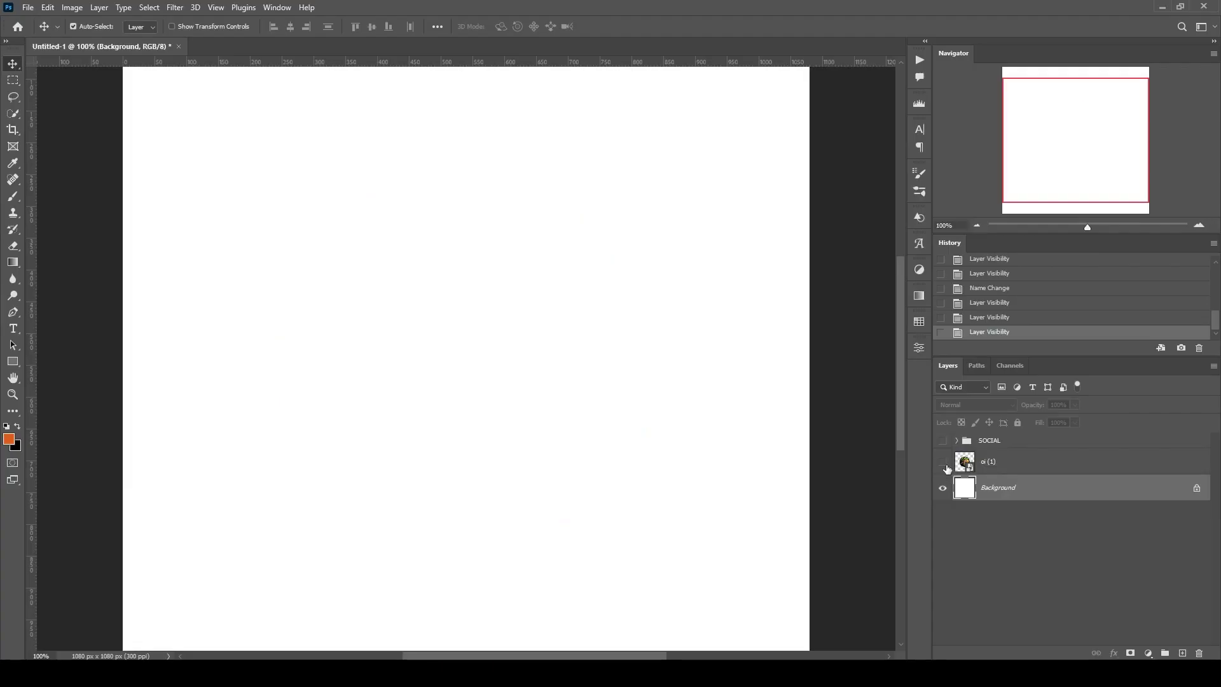
{"action": "left_click", "coordinate": [945, 464]}
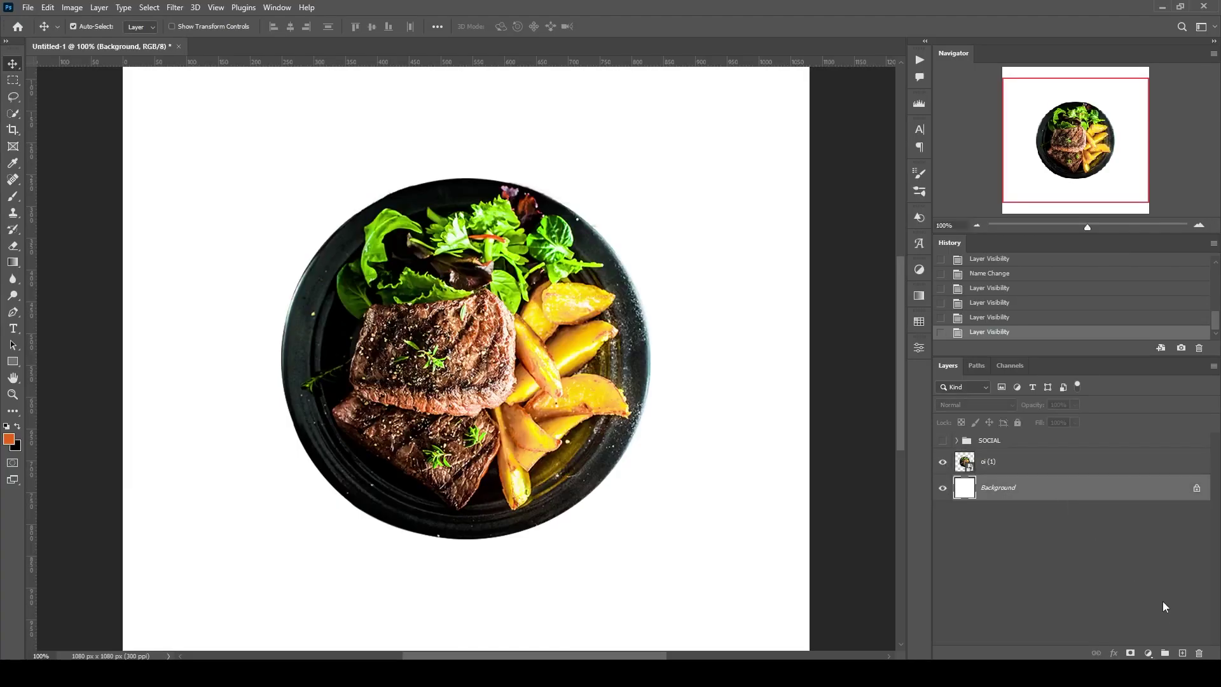
{"action": "left_click", "coordinate": [1146, 649]}
{"action": "left_click", "coordinate": [1144, 420]}
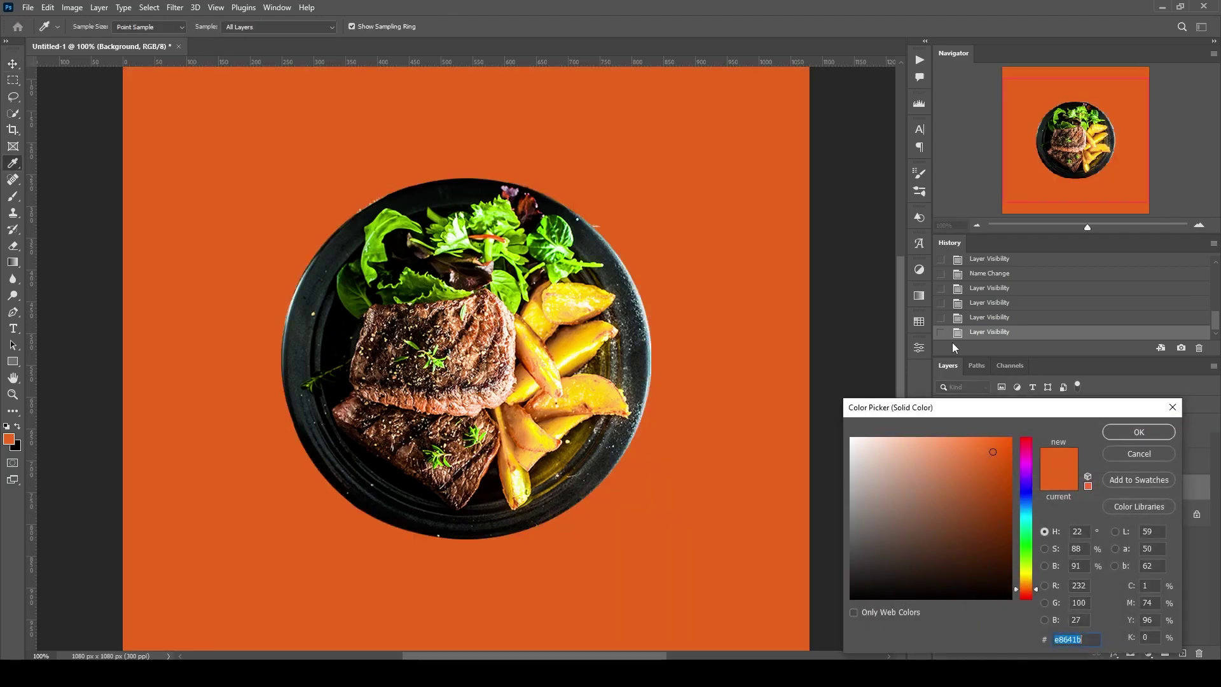
{"action": "key", "text": "Return"}
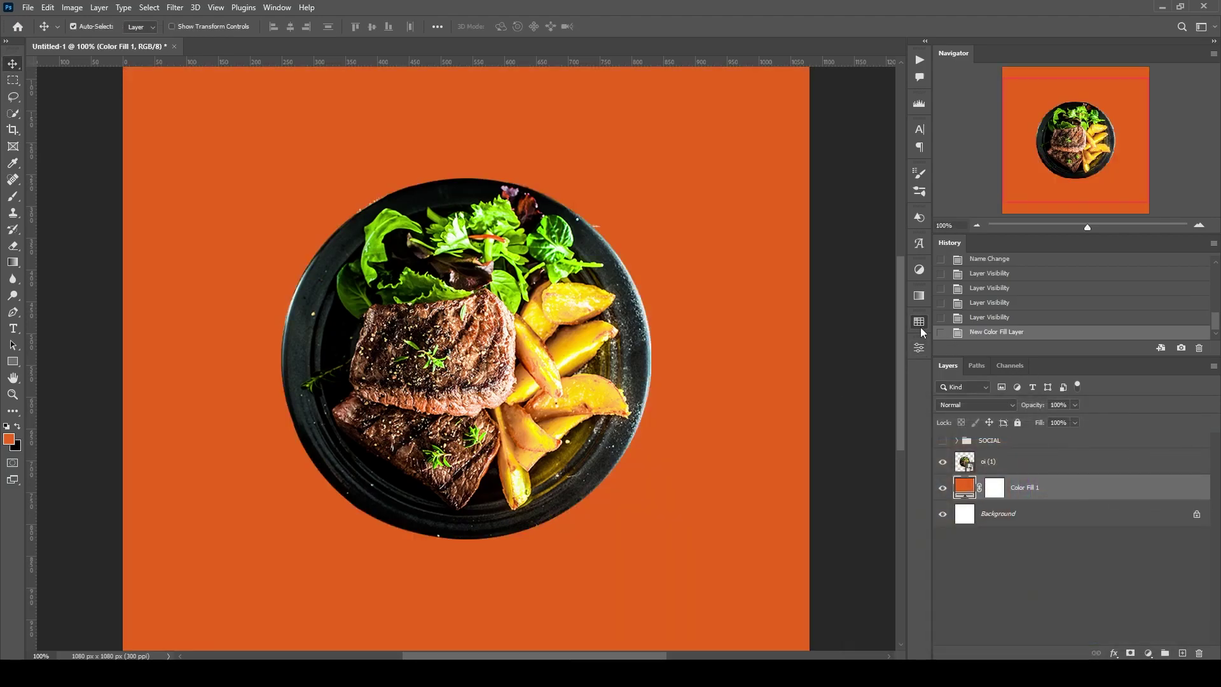
{"action": "left_click", "coordinate": [919, 321]}
{"action": "left_click", "coordinate": [836, 435]}
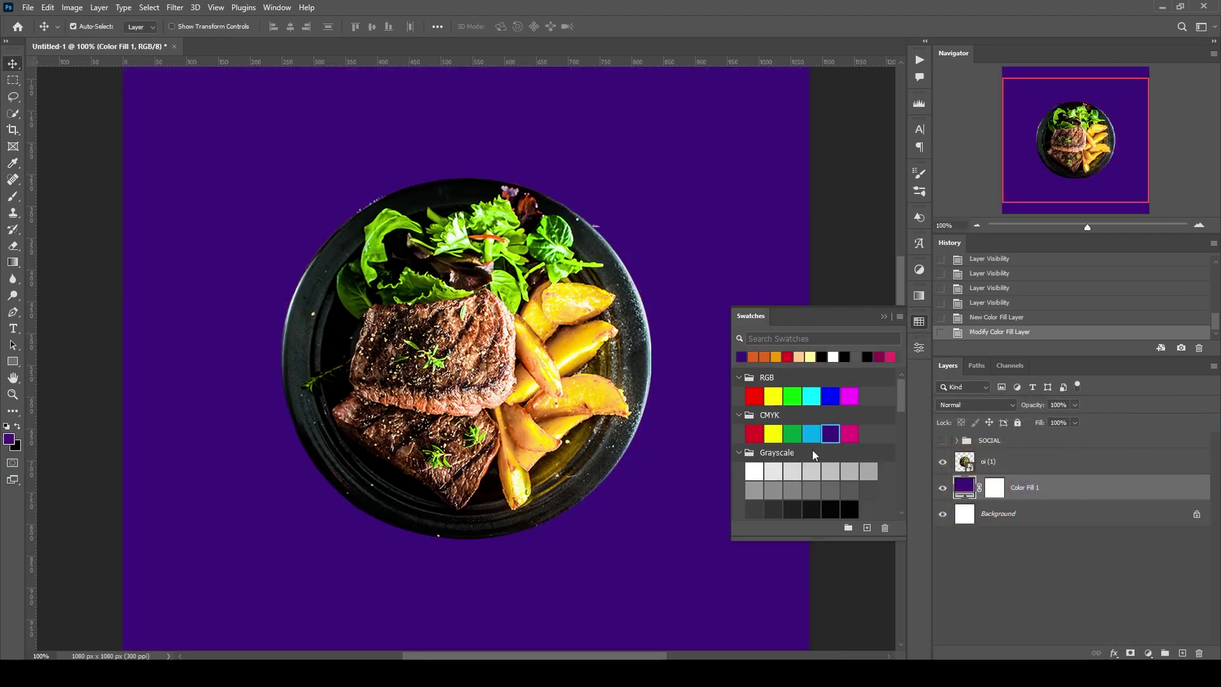
{"action": "left_click", "coordinate": [897, 326]}
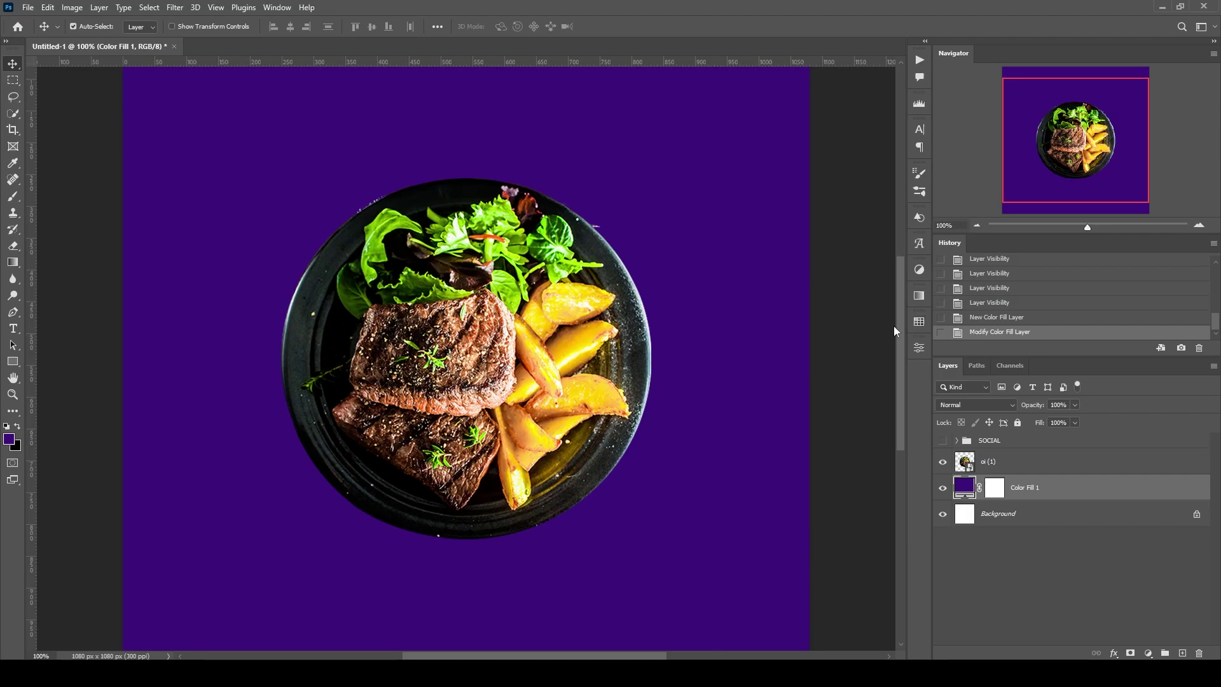
- Draw a triangle with the Triangle Tool and enlarge it to about 721 × 625 px
{"action": "left_click", "coordinate": [14, 360]}
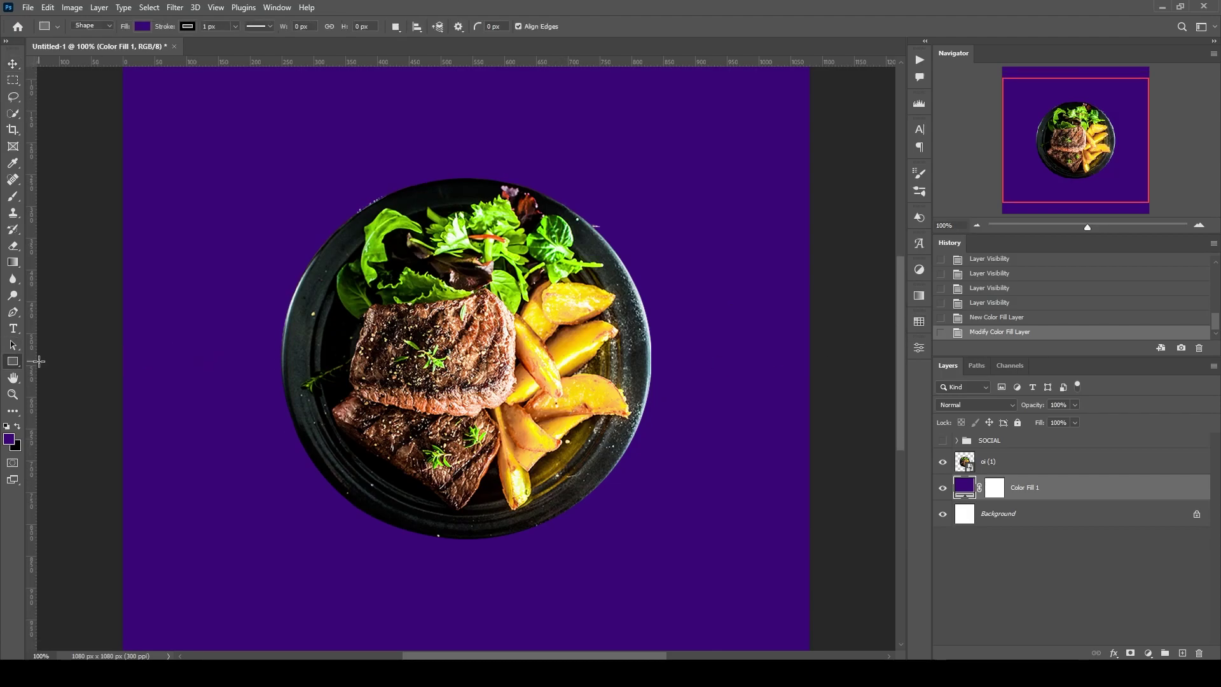
{"action": "right_click", "coordinate": [16, 363]}
{"action": "left_click", "coordinate": [64, 385]}
{"action": "scroll", "coordinate": [262, 354], "scroll_direction": "up", "scroll_amount": 2}
{"action": "scroll", "coordinate": [305, 318], "scroll_direction": "up", "scroll_amount": 1}
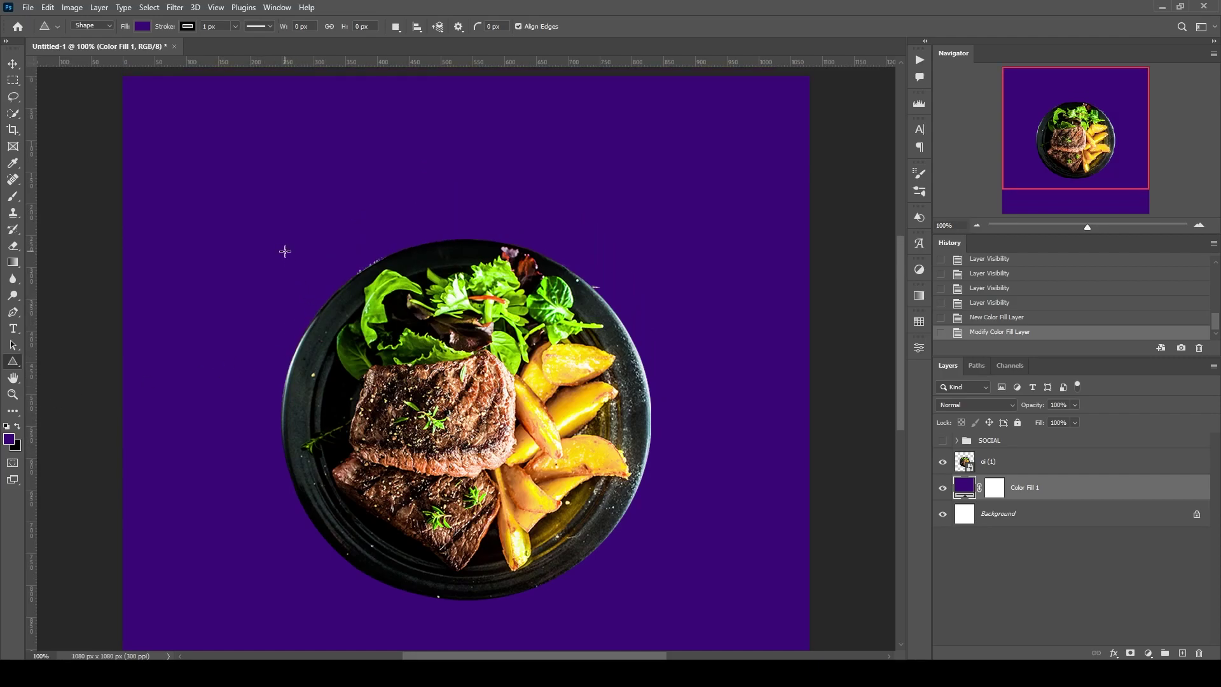
{"action": "mouse_move", "coordinate": [285, 251]}
{"action": "left_mouse_down"}
{"action": "mouse_move", "coordinate": [857, 616]}
{"action": "mouse_move", "coordinate": [817, 631]}
{"action": "left_mouse_up"}
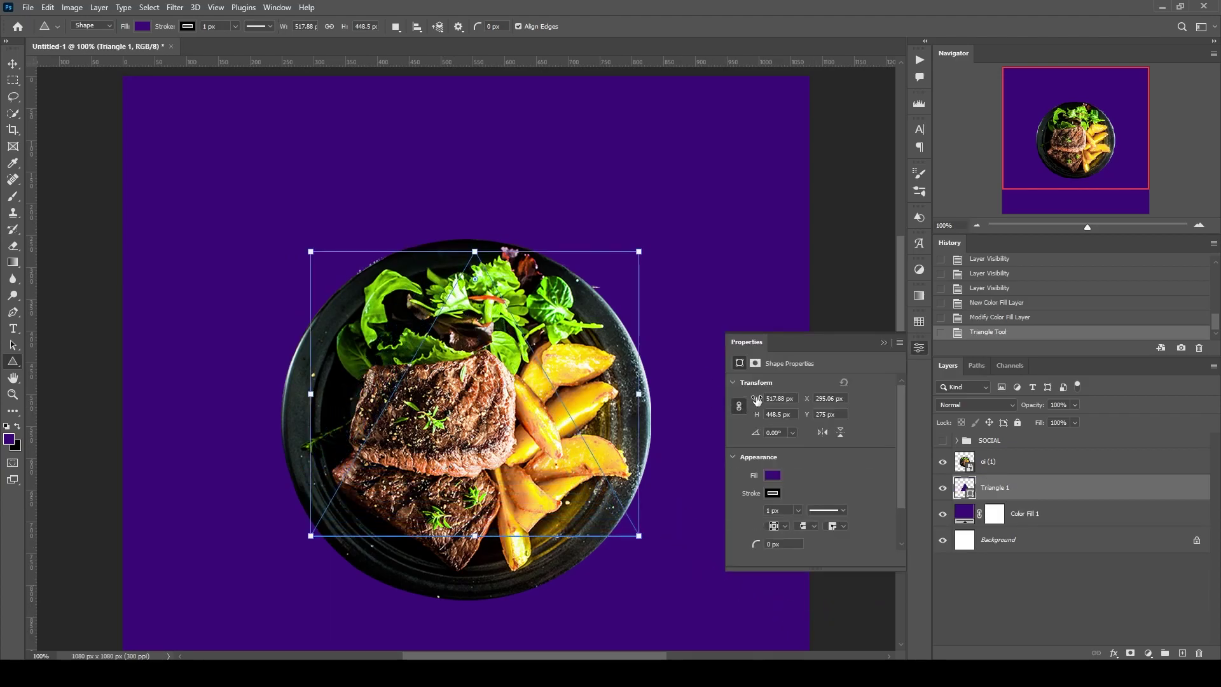
{"action": "left_click_drag", "start_coordinate": [757, 399], "coordinate": [886, 398]}
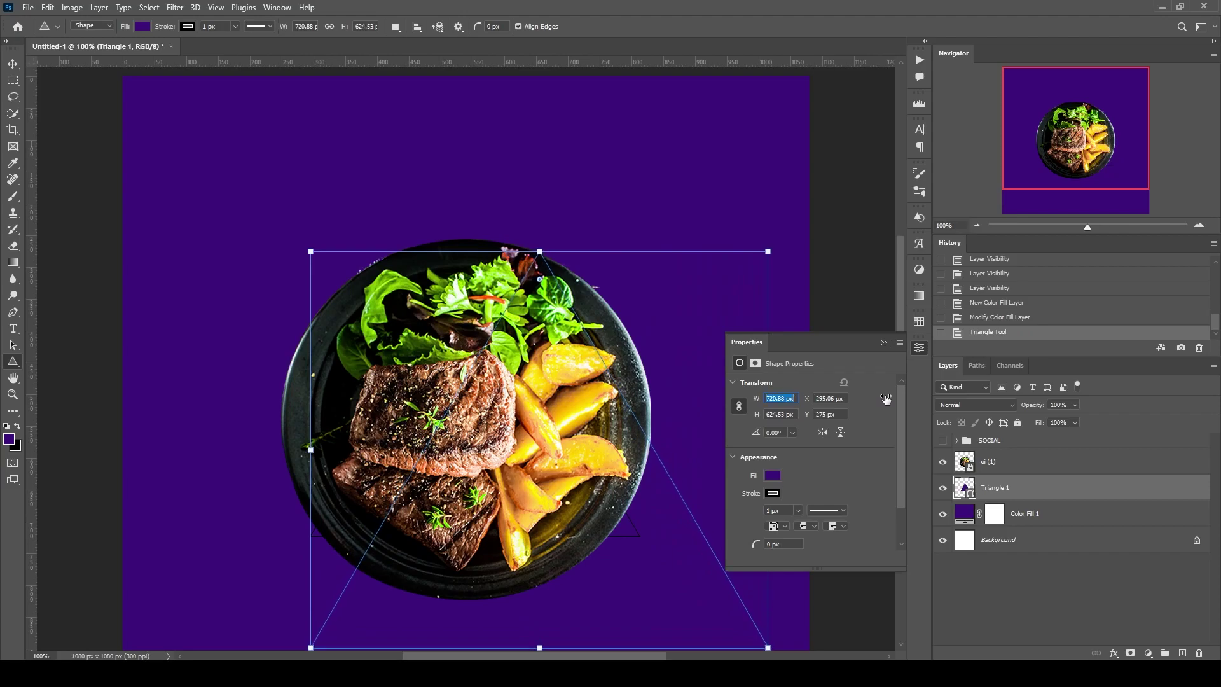
- Set the triangle's fill to a light orange swatch
{"action": "left_click", "coordinate": [776, 476]}
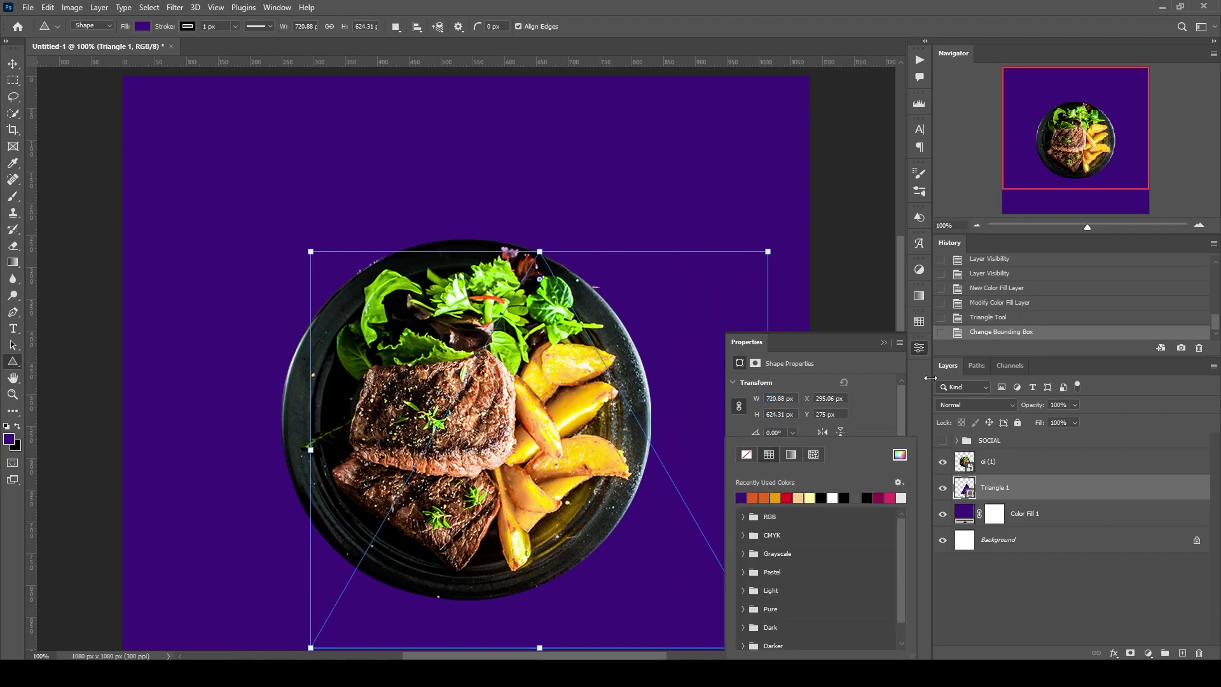
{"action": "left_click", "coordinate": [920, 323]}
{"action": "left_click", "coordinate": [772, 433]}
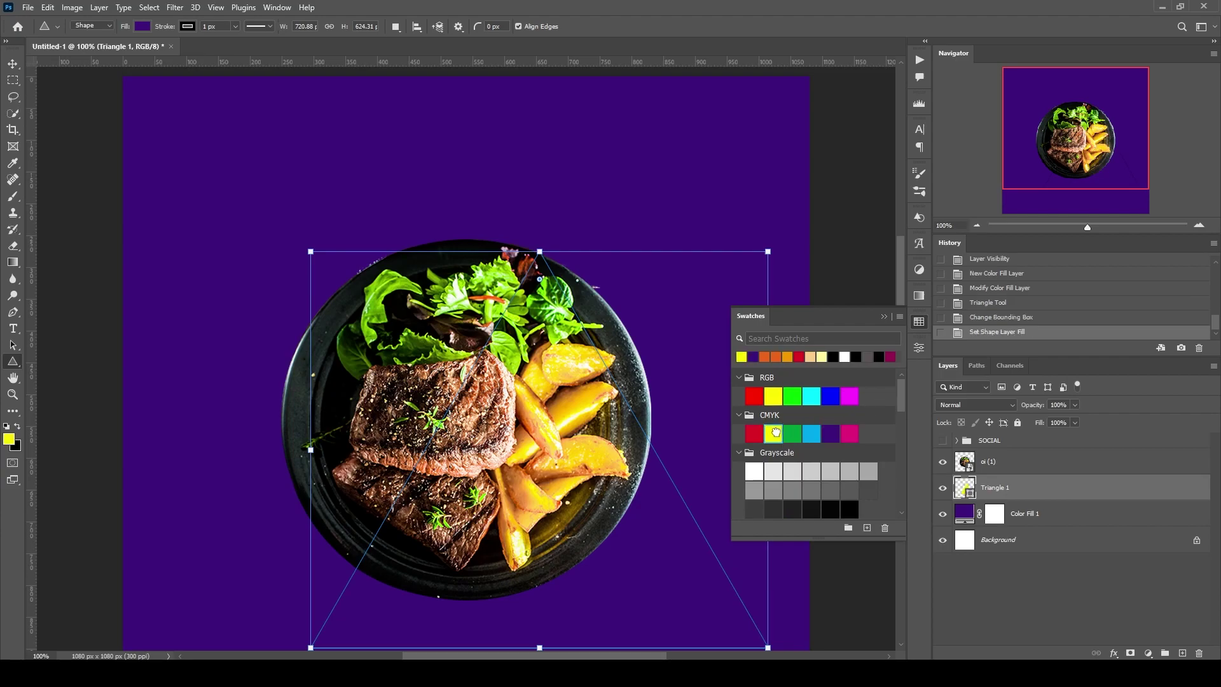
{"action": "scroll", "coordinate": [784, 391], "scroll_direction": "down", "scroll_amount": 3}
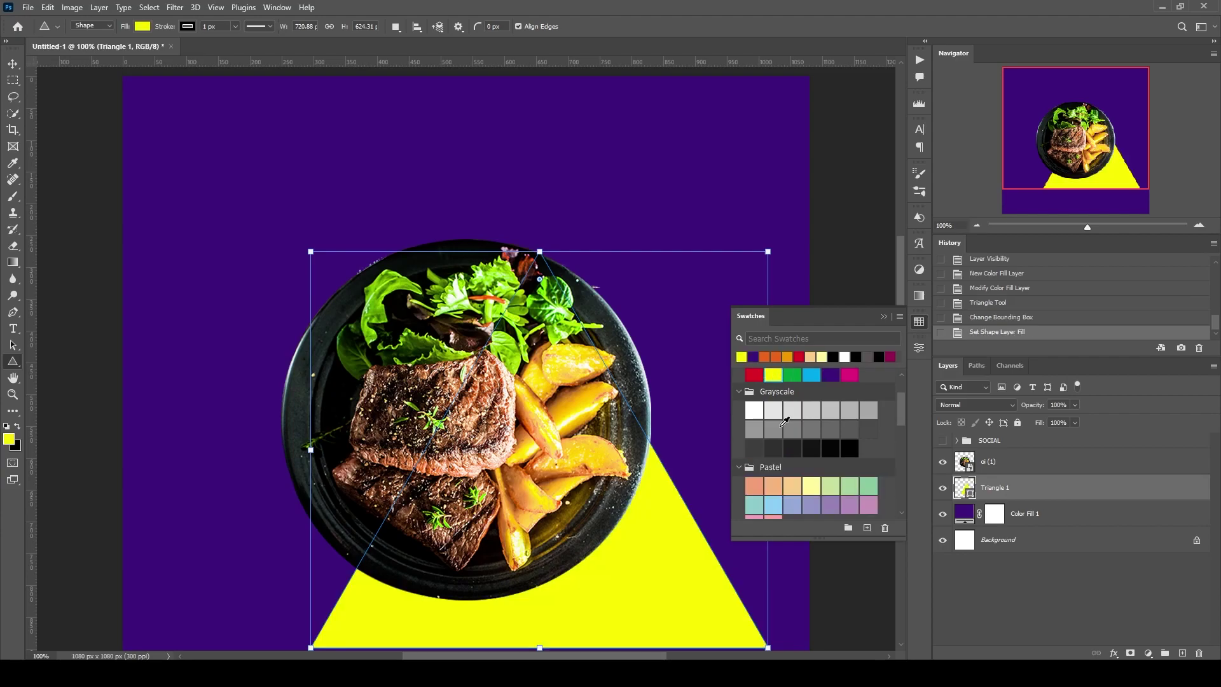
{"action": "scroll", "coordinate": [777, 423], "scroll_direction": "down", "scroll_amount": 2}
{"action": "left_click", "coordinate": [754, 498]}
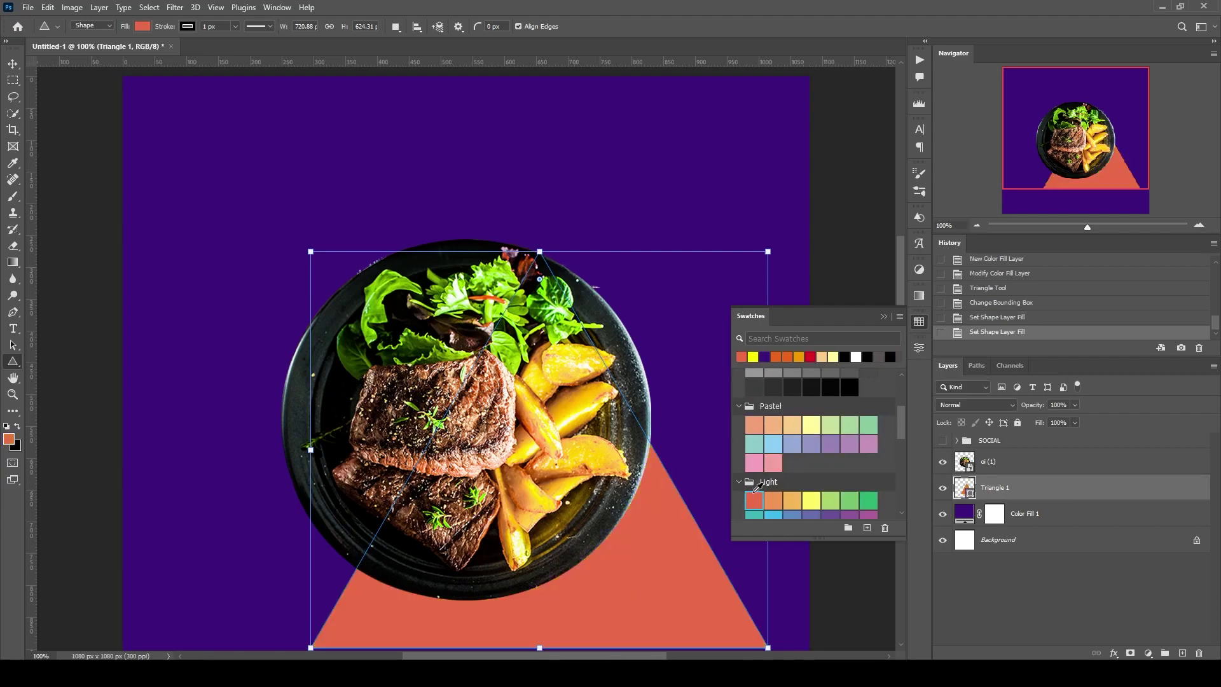
{"action": "left_click", "coordinate": [771, 500]}
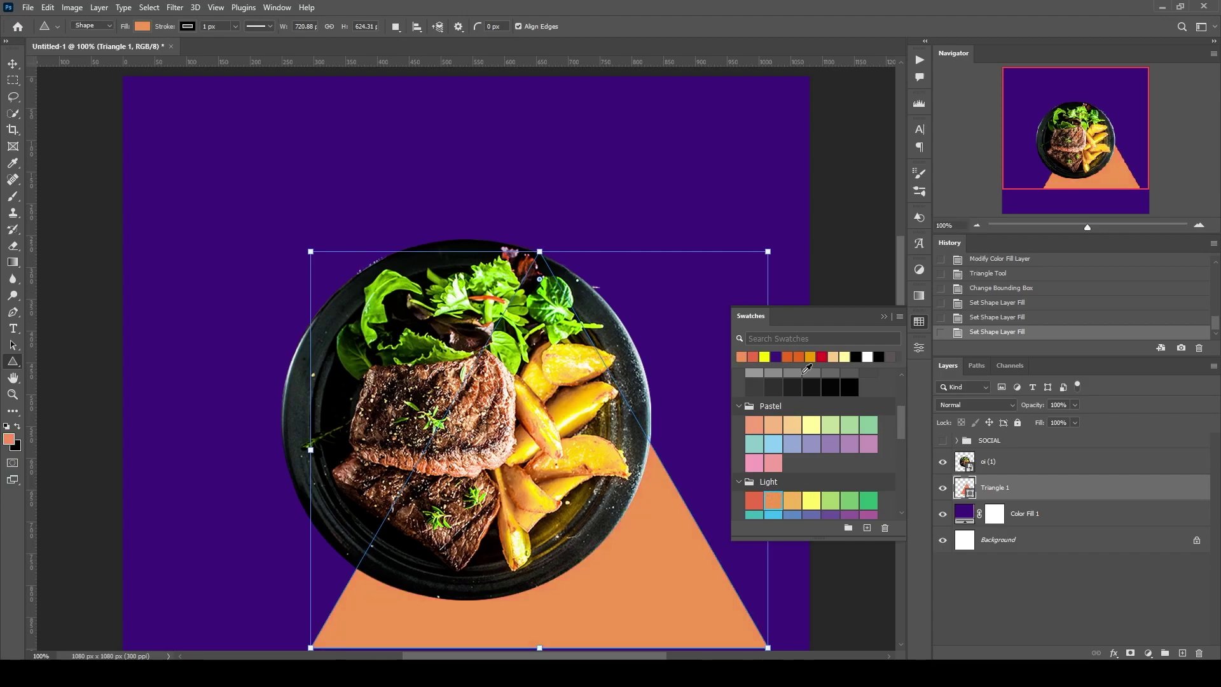
{"action": "left_click", "coordinate": [920, 322]}
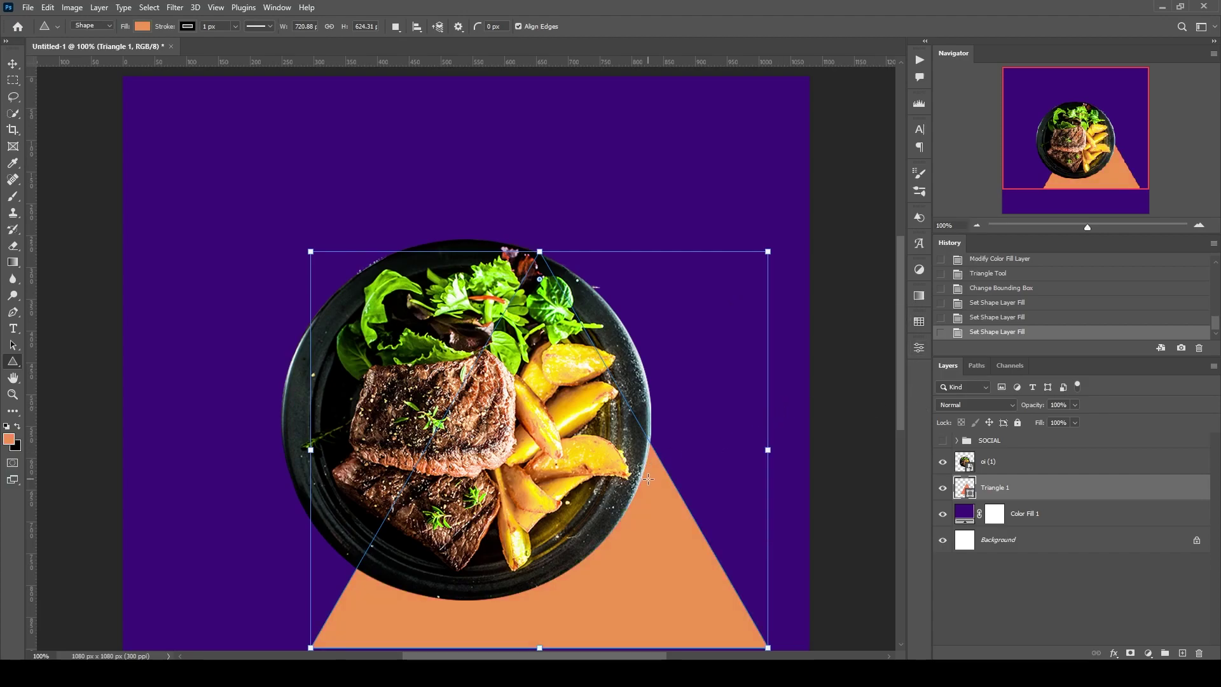
- Move the triangle up behind the plate and scale it to about 116%
{"action": "key", "text": "ctrl+t"}
{"action": "mouse_move", "coordinate": [546, 442]}
{"action": "left_mouse_down"}
{"action": "mouse_move", "coordinate": [538, 411]}
{"action": "mouse_move", "coordinate": [492, 374]}
{"action": "left_mouse_up"}
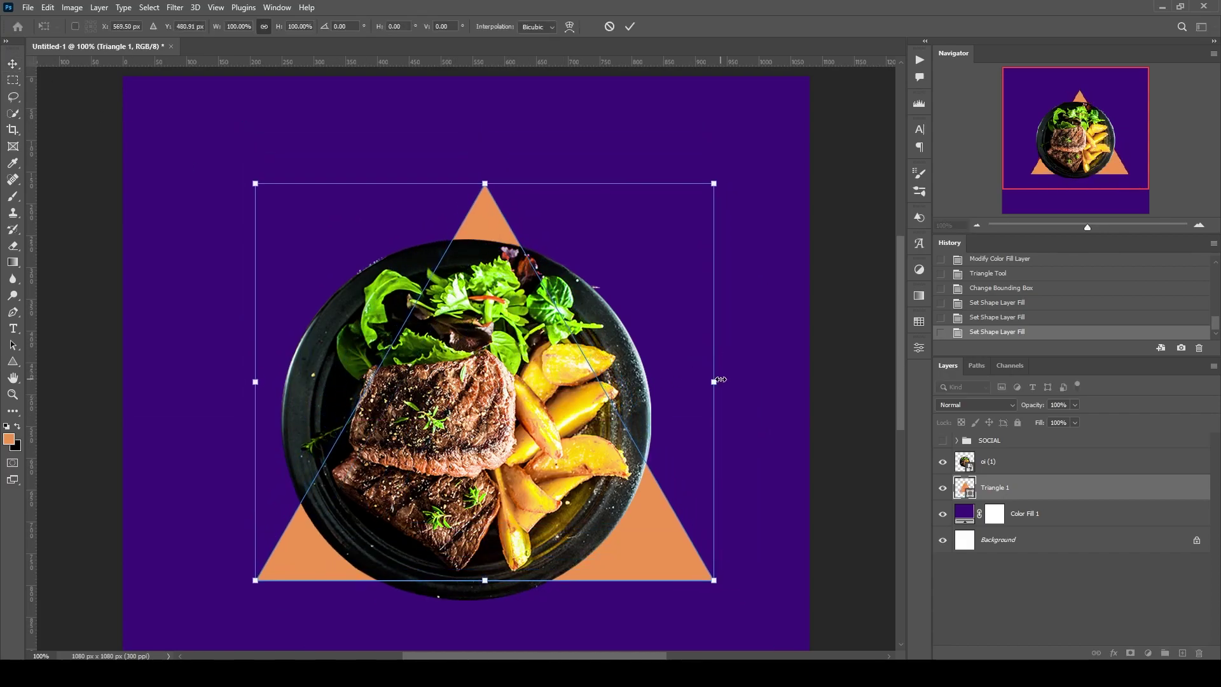
{"action": "left_click_drag", "start_coordinate": [713, 381], "coordinate": [751, 381]}
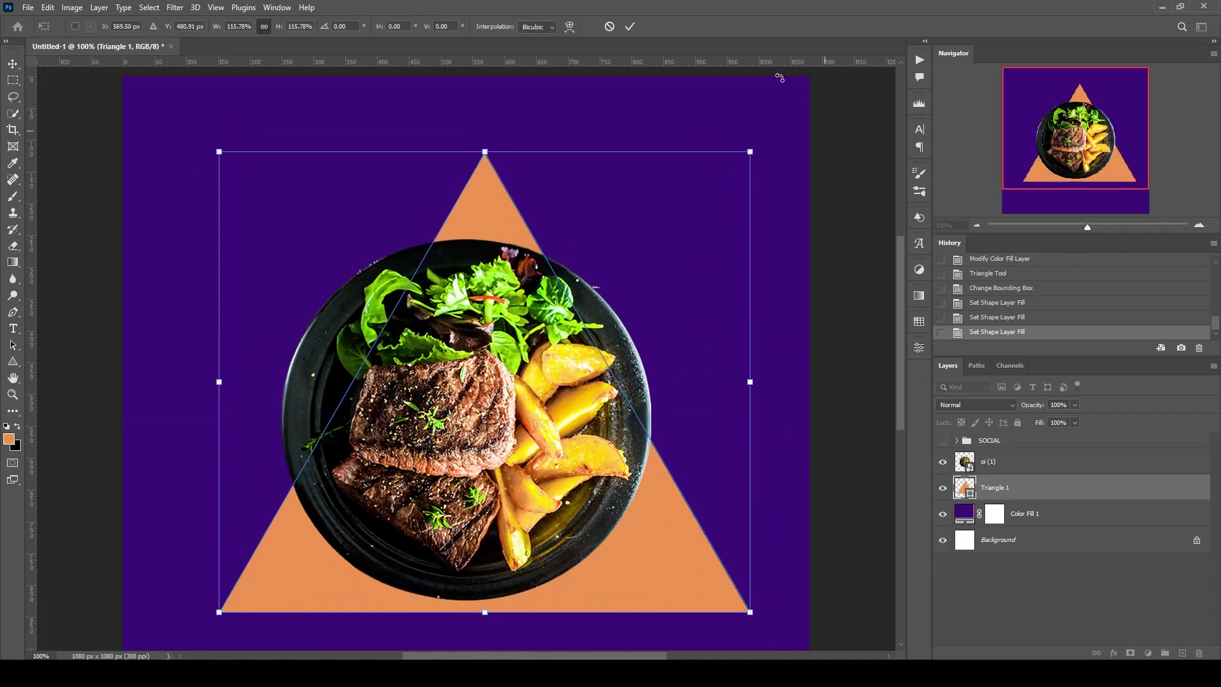
{"action": "left_click", "coordinate": [630, 26]}
- Remove the triangle's stroke and round its corners to 97 px
{"action": "left_click", "coordinate": [918, 347]}
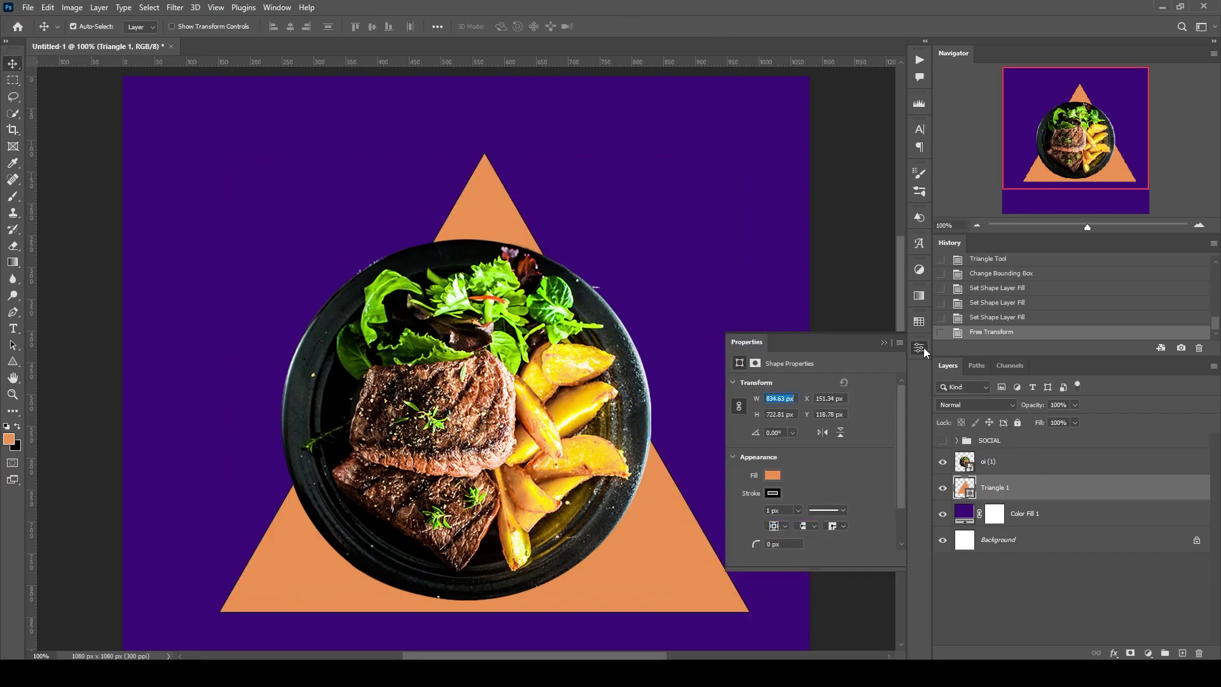
{"action": "left_click", "coordinate": [771, 476]}
{"action": "left_click", "coordinate": [745, 455]}
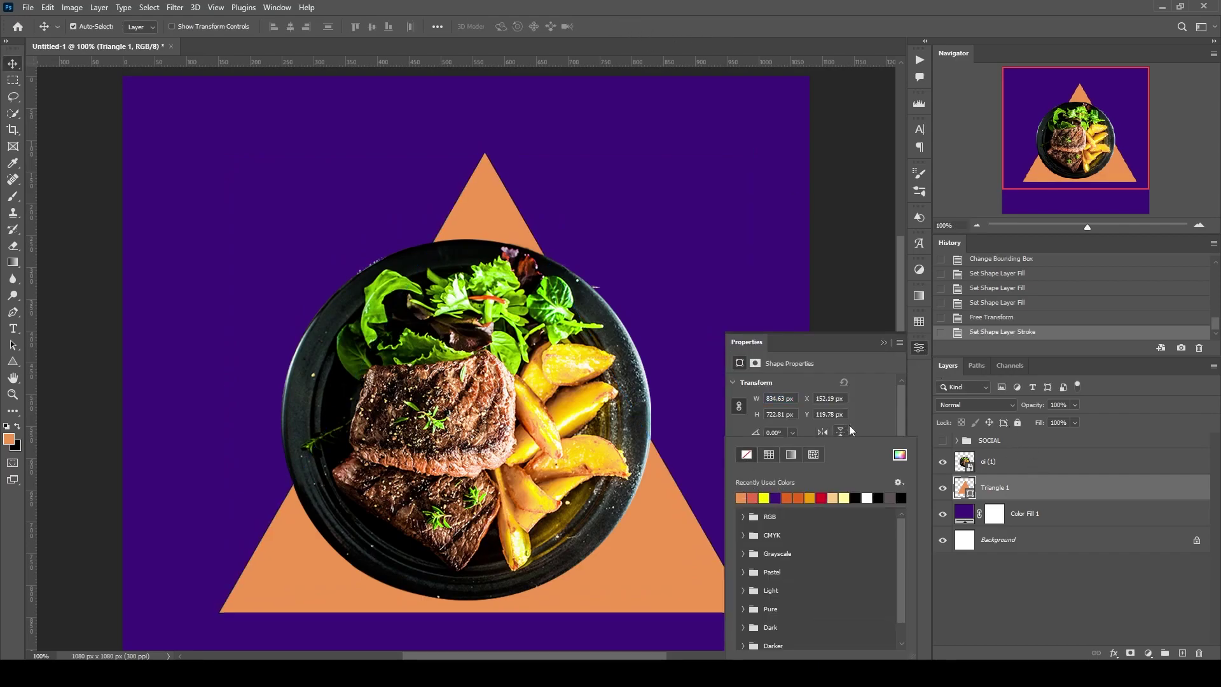
{"action": "left_click", "coordinate": [863, 412]}
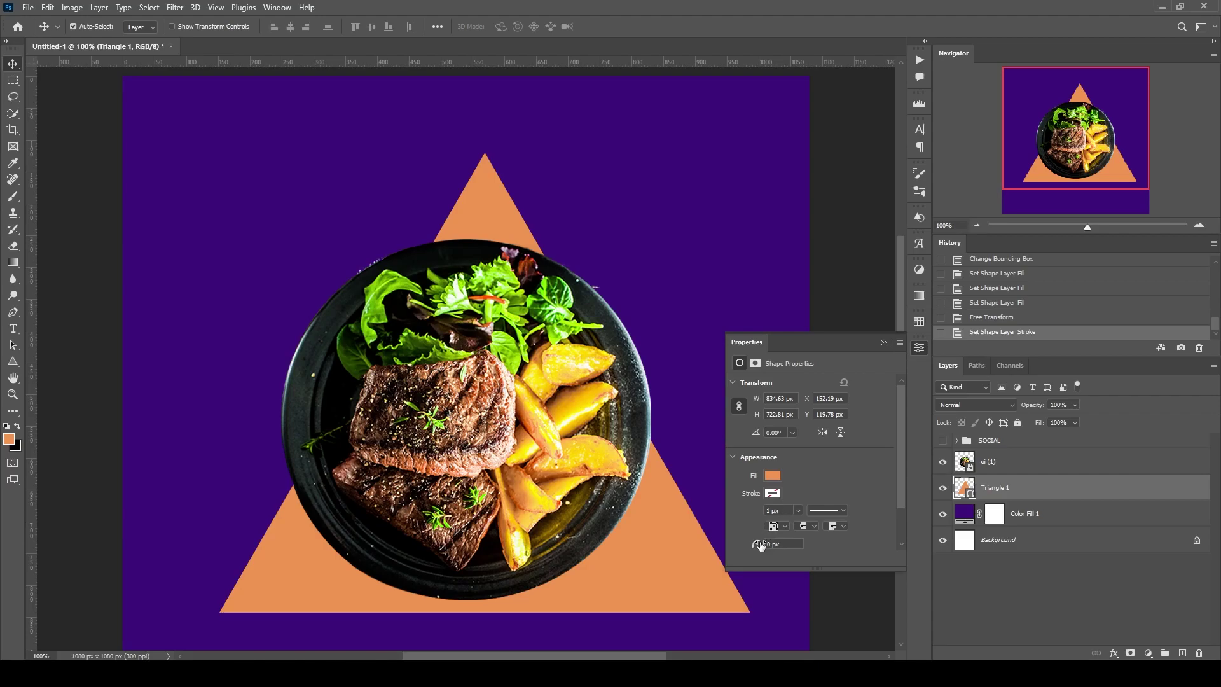
{"action": "left_click_drag", "start_coordinate": [759, 544], "coordinate": [816, 533]}
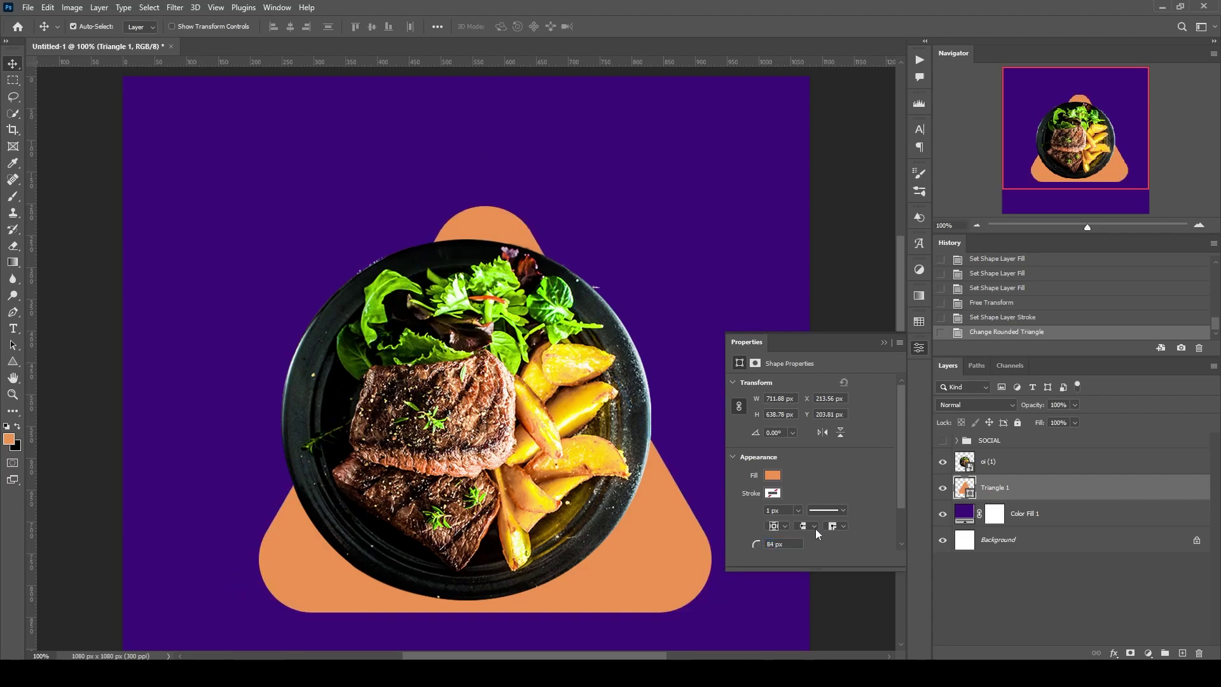
{"action": "mouse_move", "coordinate": [766, 533]}
{"action": "left_mouse_down"}
{"action": "mouse_move", "coordinate": [779, 542]}
{"action": "mouse_move", "coordinate": [729, 520]}
{"action": "mouse_move", "coordinate": [746, 523]}
{"action": "left_mouse_up"}
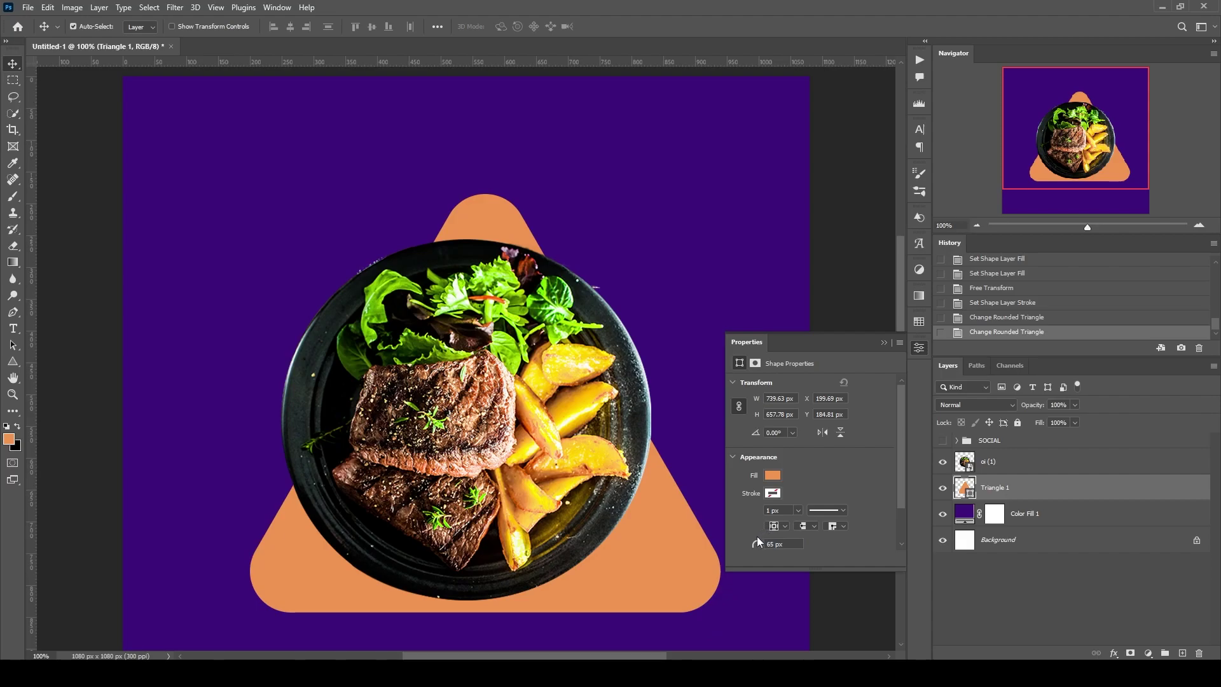
{"action": "left_click_drag", "start_coordinate": [757, 537], "coordinate": [736, 431]}
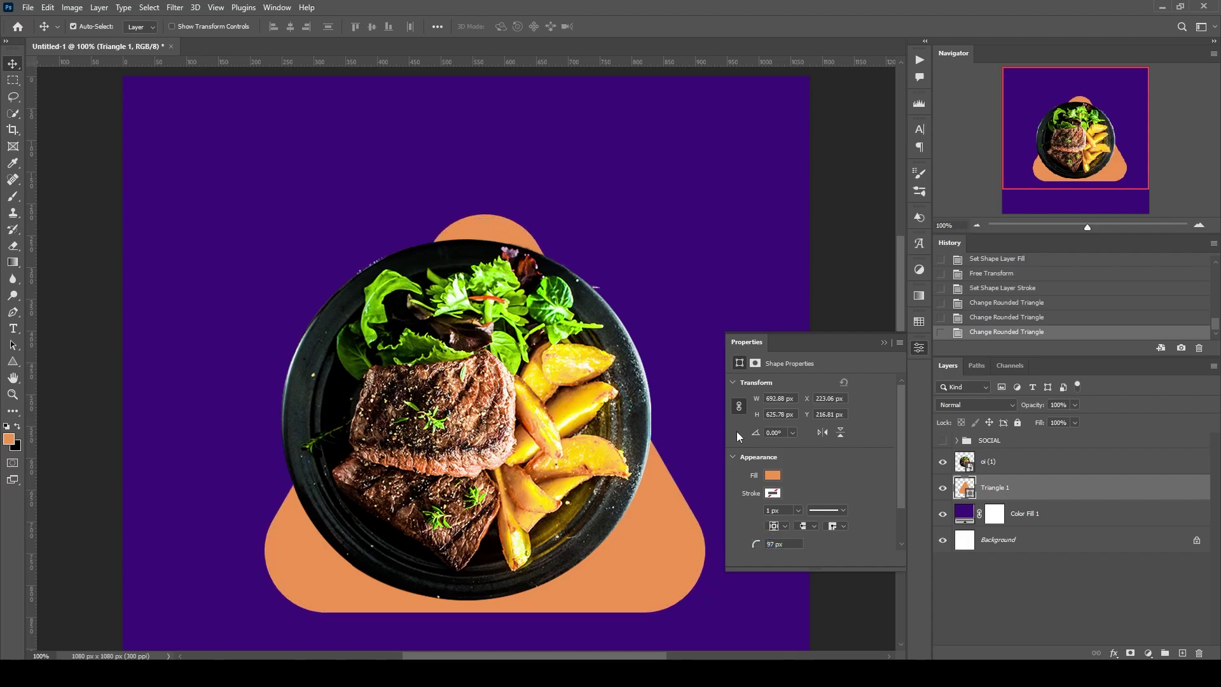
{"action": "left_click", "coordinate": [919, 350]}
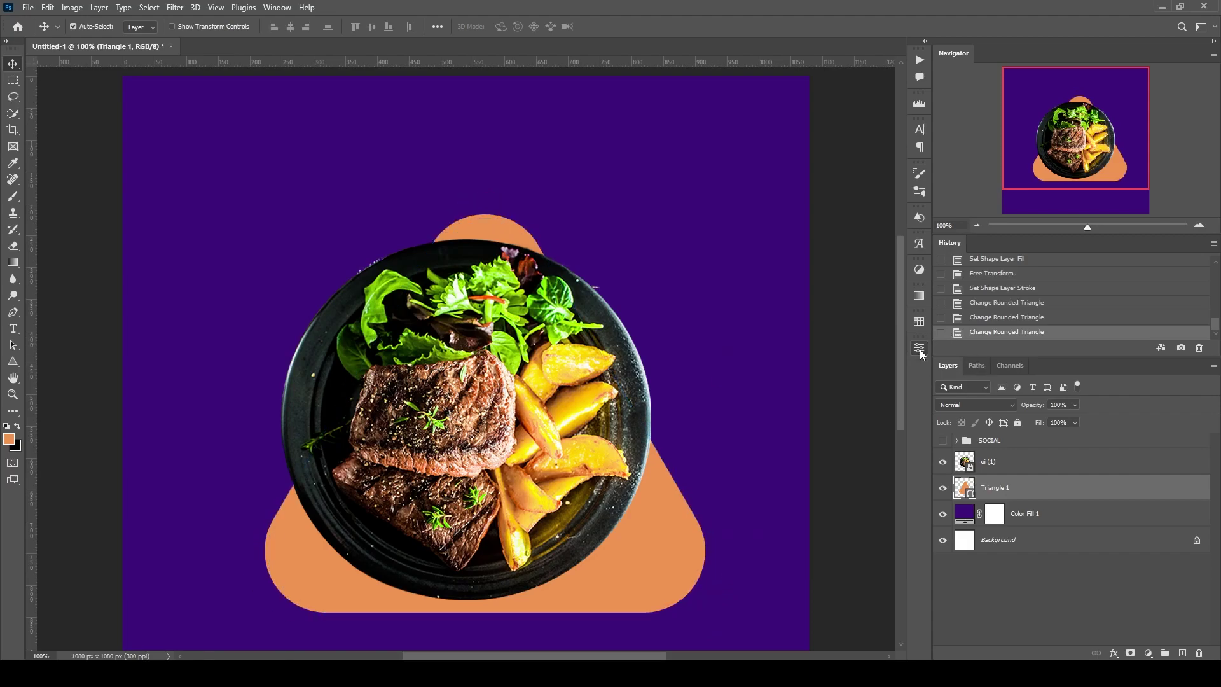
- Centre both the plate photo and the triangle horizontally and vertically on the canvas
{"action": "left_click", "coordinate": [999, 463]}
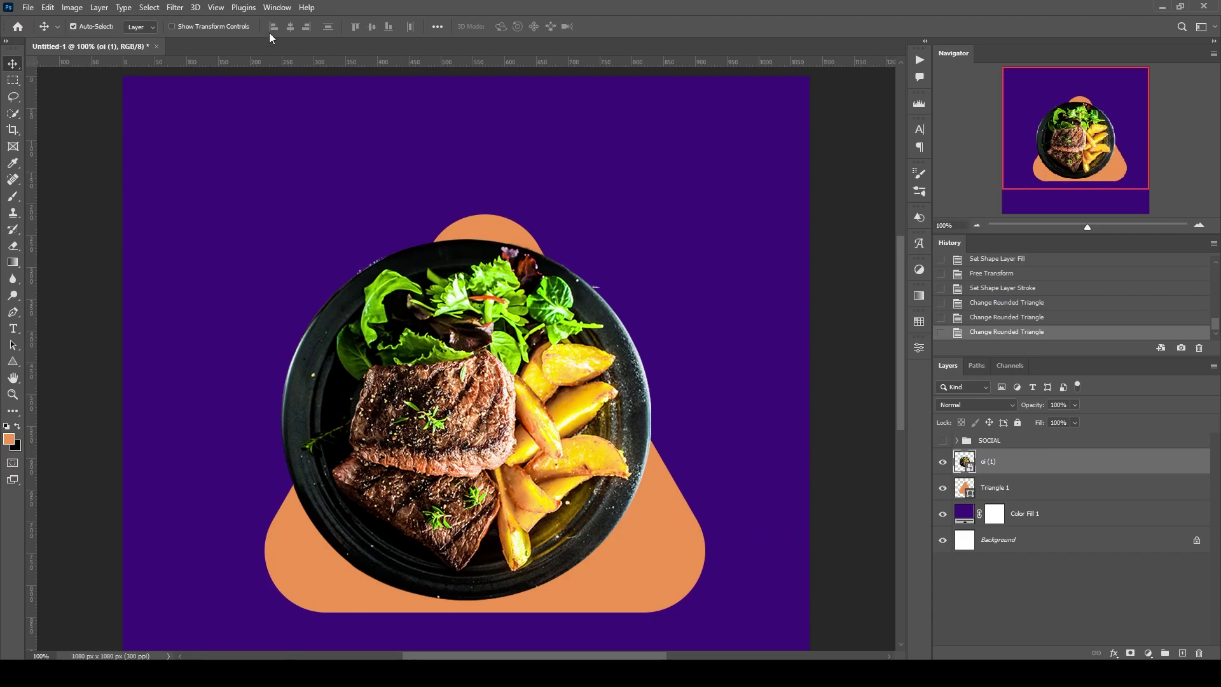
{"action": "key", "text": "ctrl+a"}
{"action": "left_click", "coordinate": [290, 26]}
{"action": "left_click", "coordinate": [372, 26]}
{"action": "key", "text": "ctrl+d"}
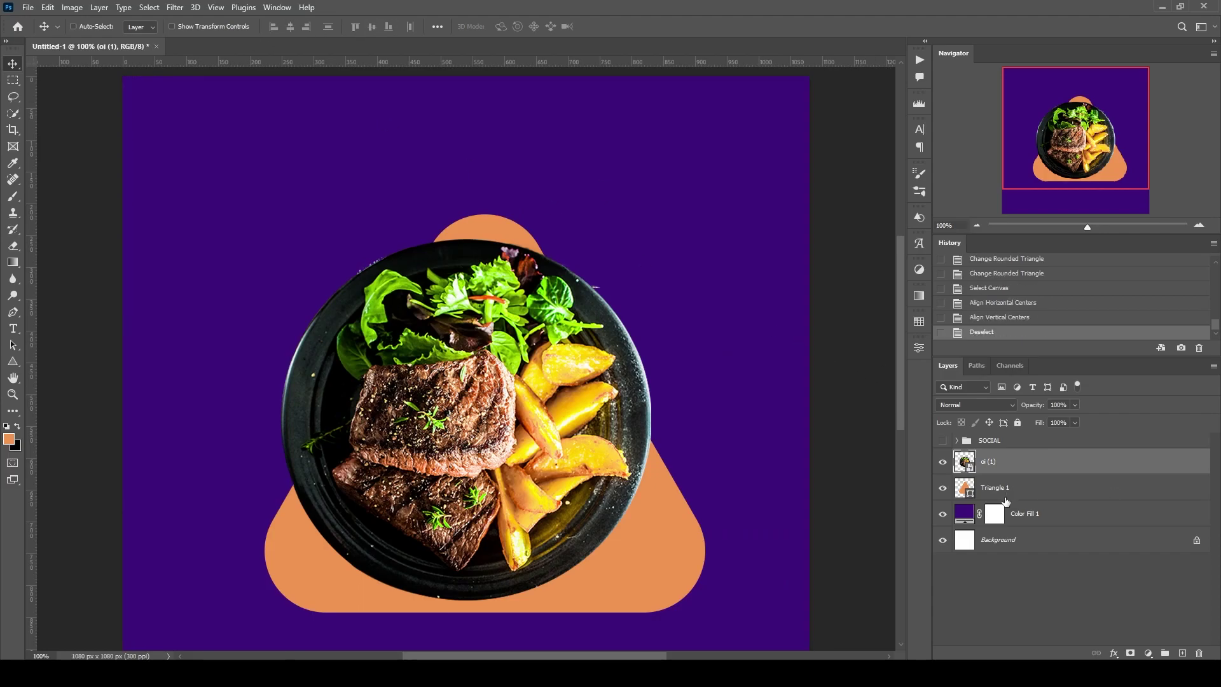
{"action": "left_click", "coordinate": [996, 487]}
{"action": "key", "text": "ctrl+a"}
{"action": "left_click", "coordinate": [289, 26]}
{"action": "left_click", "coordinate": [372, 26]}
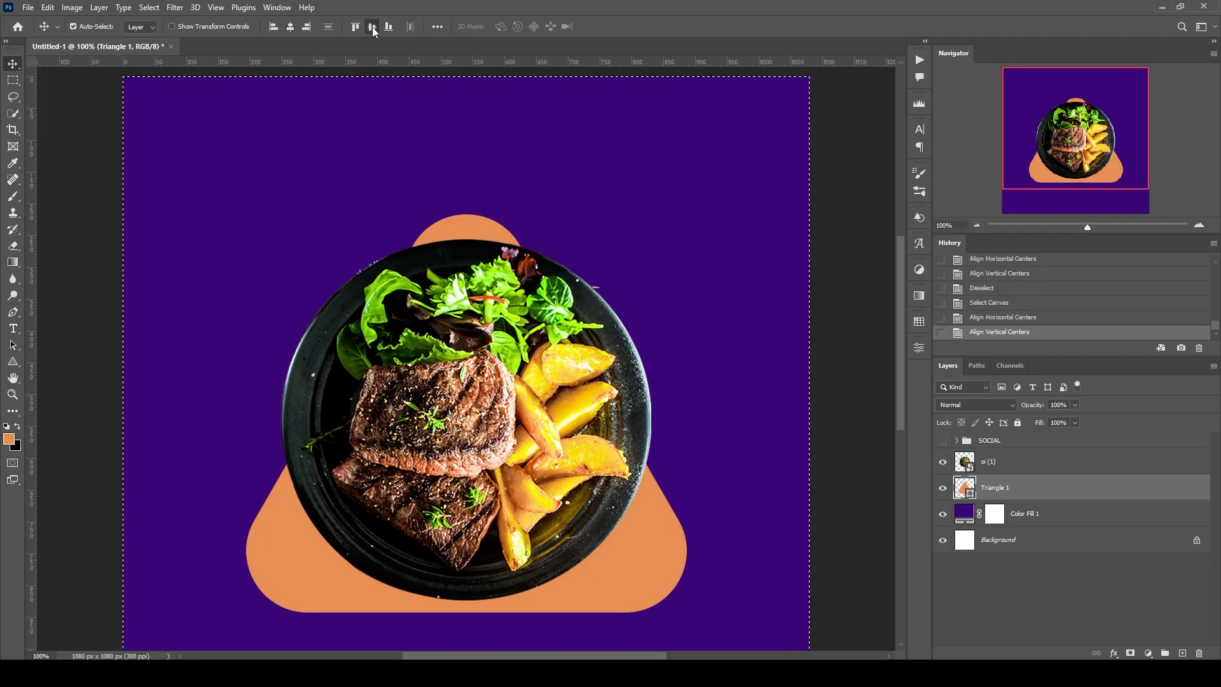
{"action": "key", "text": "ctrl+d"}
- Enlarge the triangle to about 115% and nudge it upward
{"action": "key", "text": "ctrl+t"}
{"action": "left_click_drag", "start_coordinate": [687, 417], "coordinate": [726, 416]}
{"action": "left_click_drag", "start_coordinate": [614, 433], "coordinate": [614, 418]}
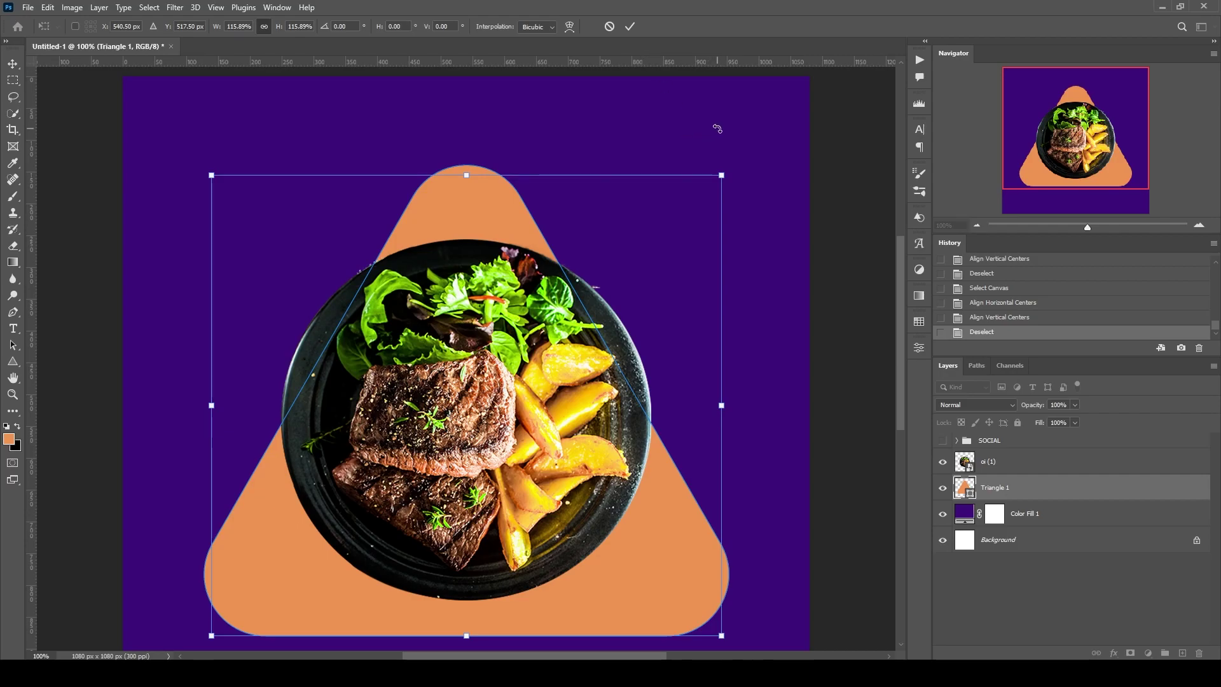
{"action": "left_click", "coordinate": [630, 26]}
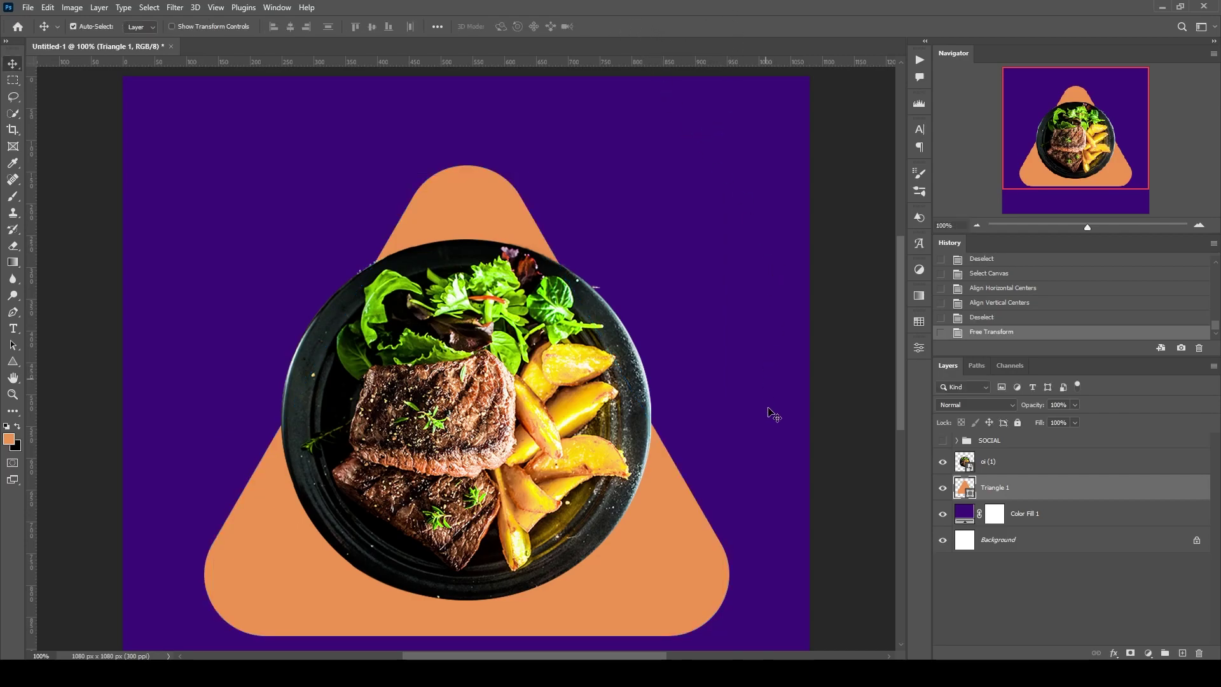
{"action": "key", "text": "shift+Up"}
{"action": "key", "text": "ctrl+z"}
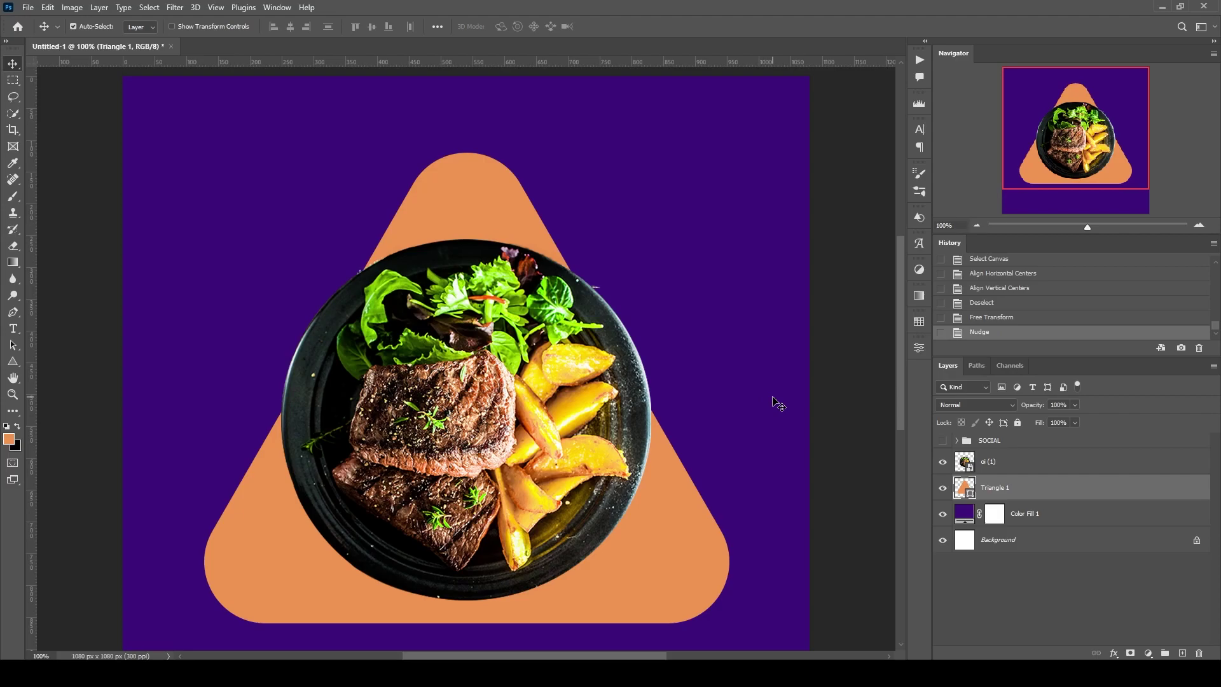
{"action": "key", "text": "ctrl+shift+z"}
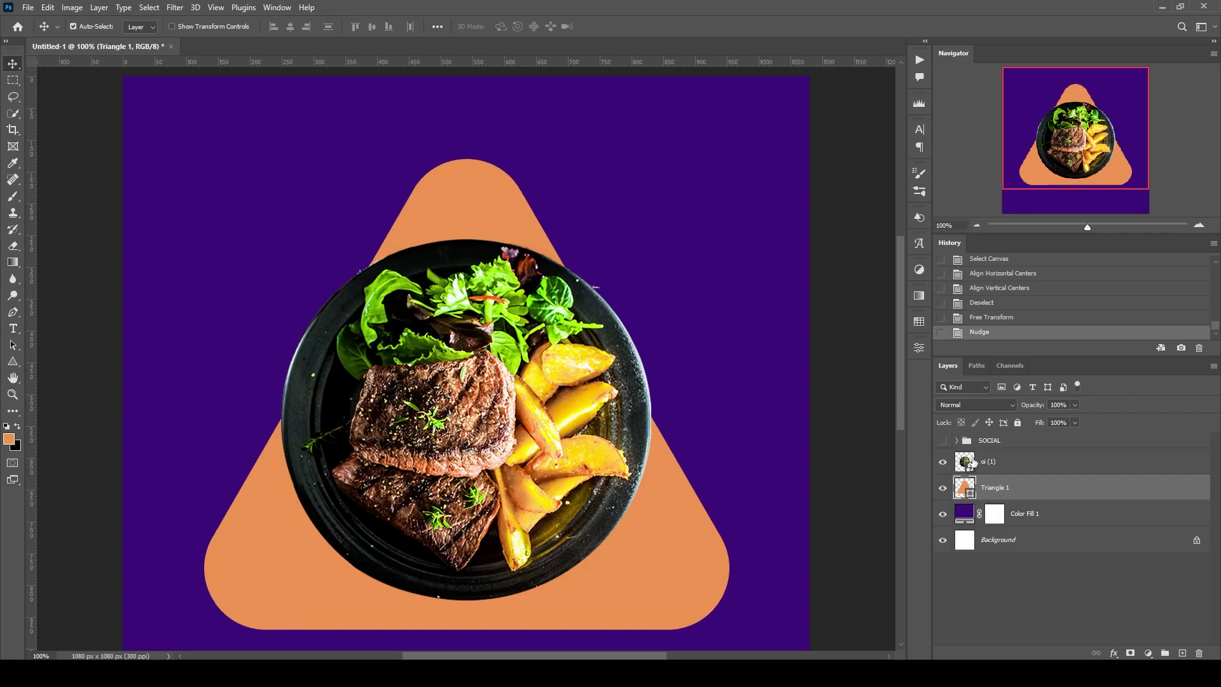
{"action": "key", "text": "shift+Up"}
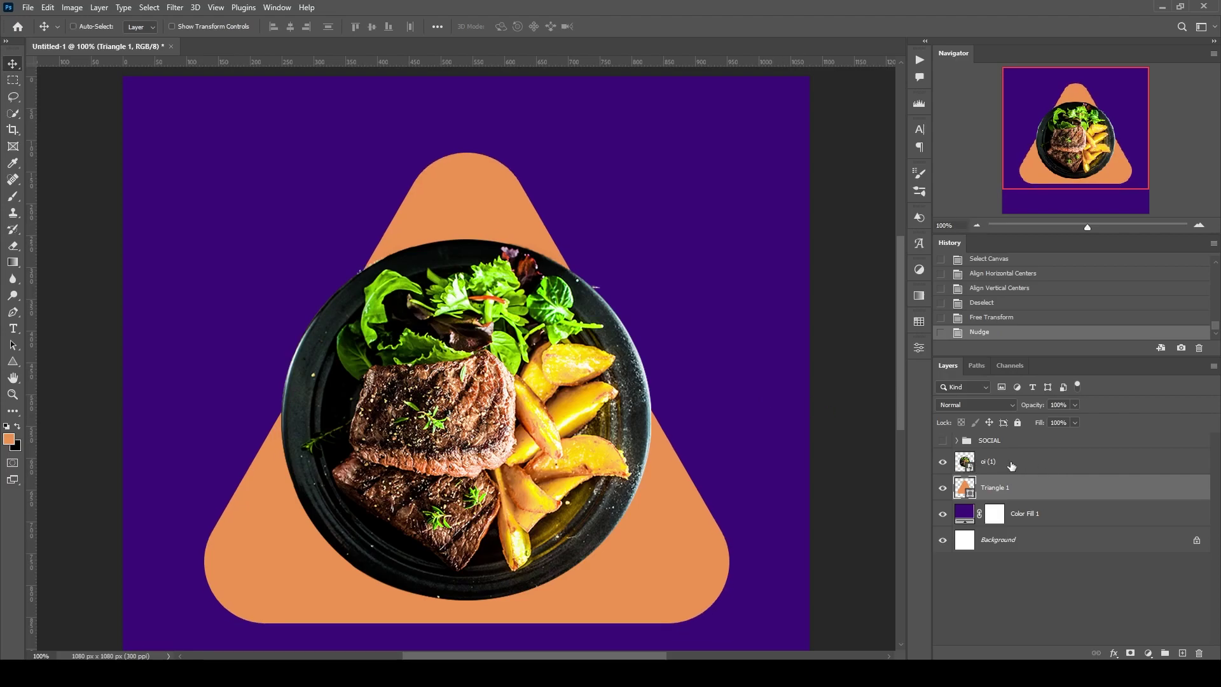
- Shrink the plate photo and triangle together to about 86%
{"action": "left_click", "coordinate": [1011, 462], "text": "shift"}
{"action": "key", "text": "ctrl+t"}
{"action": "left_click_drag", "start_coordinate": [731, 387], "coordinate": [660, 386]}
- Commit the 86% resize and fill Triangle 1 with a pure orange swatch
{"action": "left_click", "coordinate": [630, 26]}
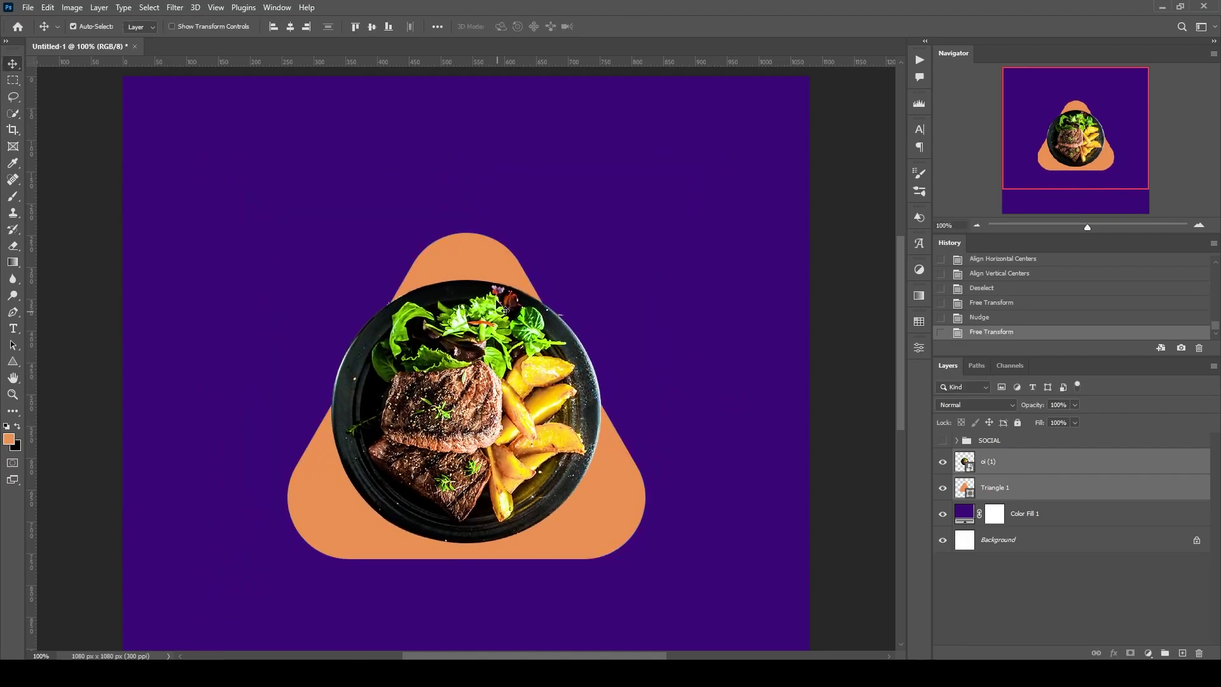
{"action": "left_click", "coordinate": [1062, 487]}
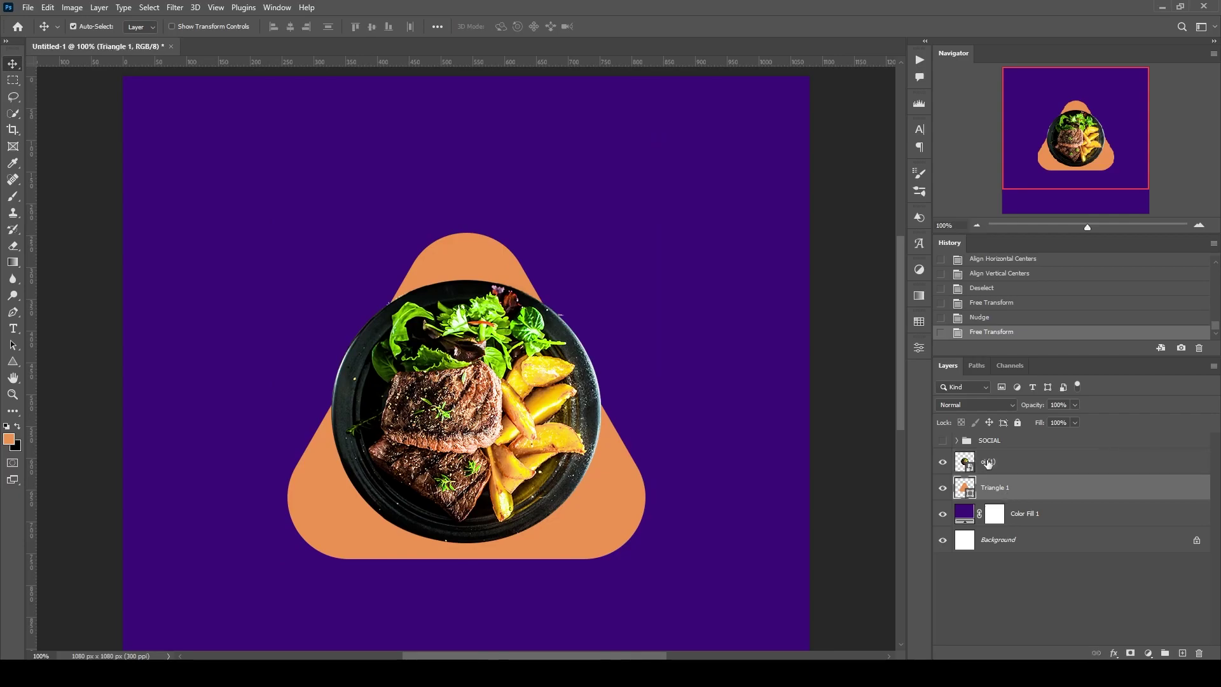
{"action": "left_click", "coordinate": [918, 342]}
{"action": "left_click", "coordinate": [772, 475]}
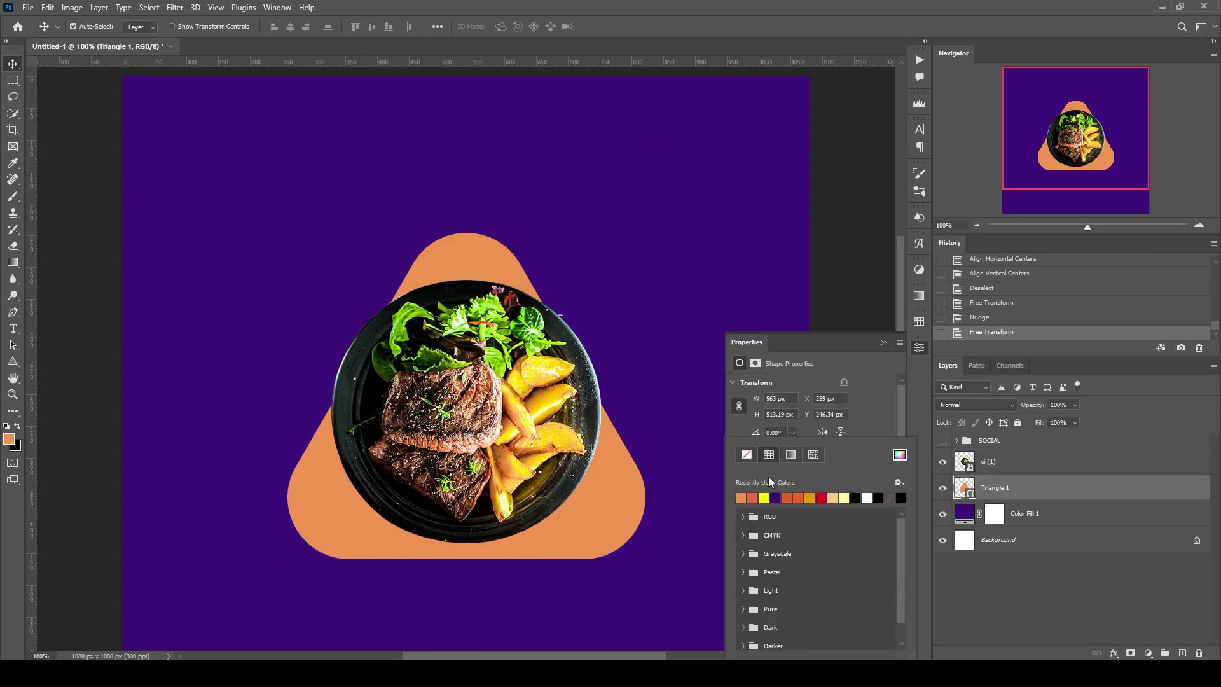
{"action": "left_click", "coordinate": [919, 321]}
{"action": "scroll", "coordinate": [774, 472], "scroll_direction": "down", "scroll_amount": 2}
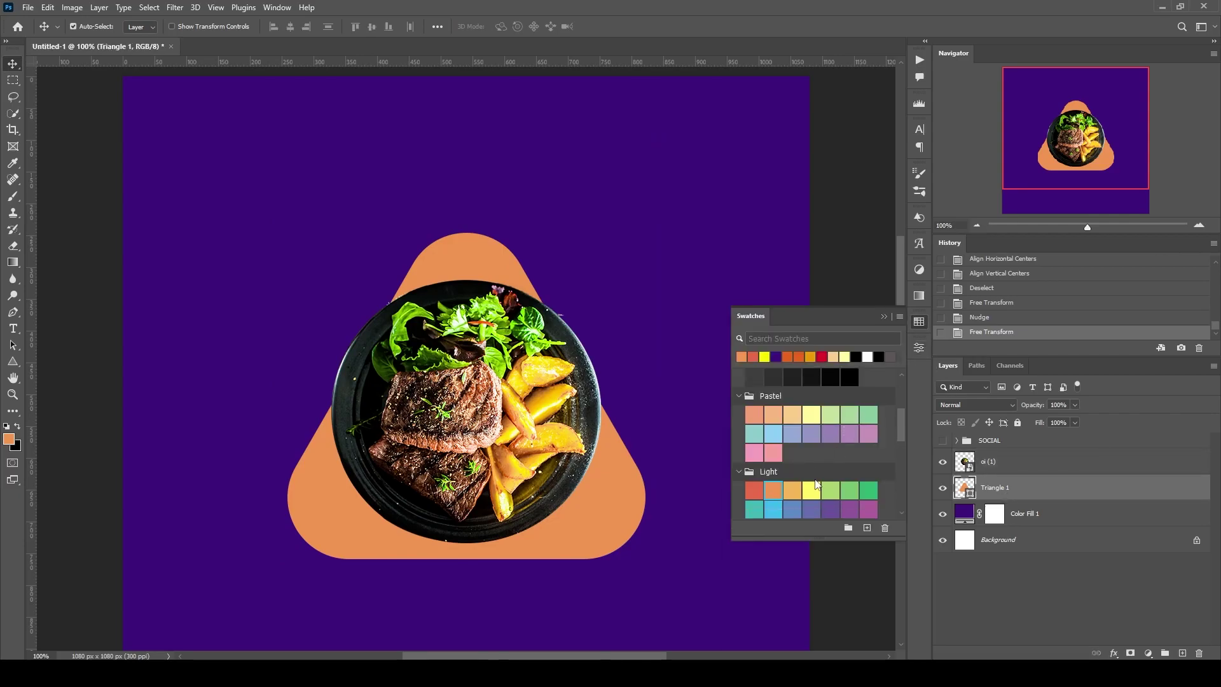
{"action": "scroll", "coordinate": [774, 472], "scroll_direction": "down", "scroll_amount": 2}
{"action": "scroll", "coordinate": [775, 472], "scroll_direction": "down", "scroll_amount": 2}
{"action": "left_click", "coordinate": [772, 469]}
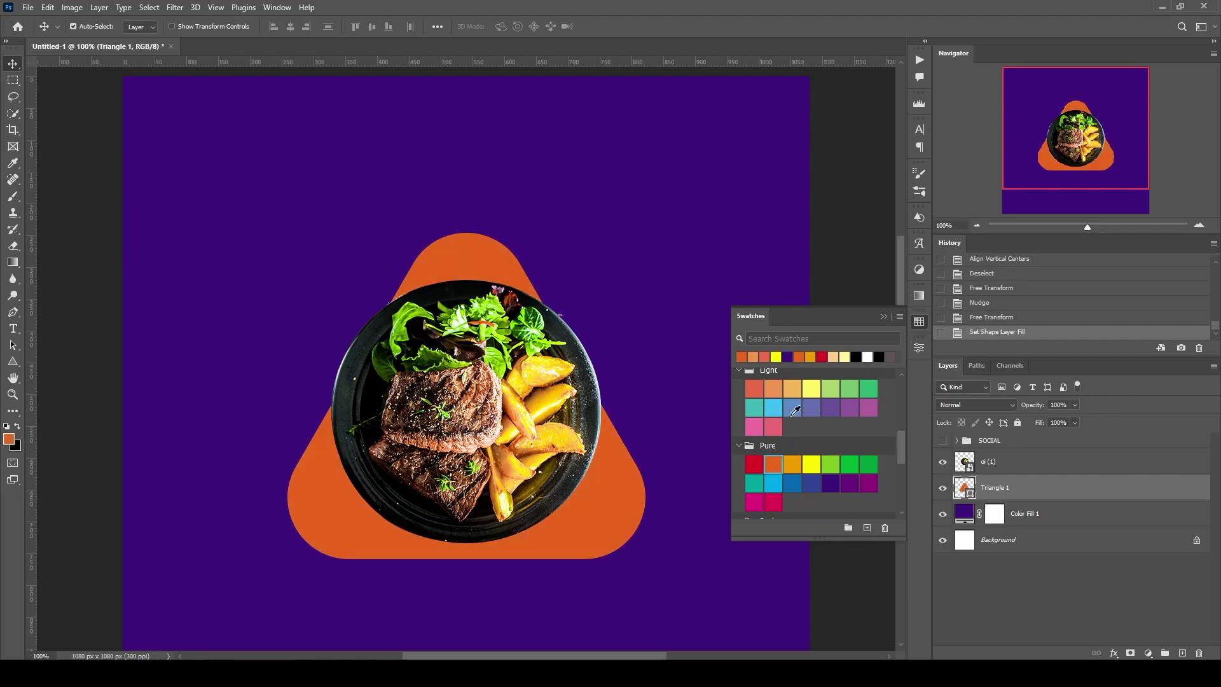
{"action": "left_click", "coordinate": [919, 321]}
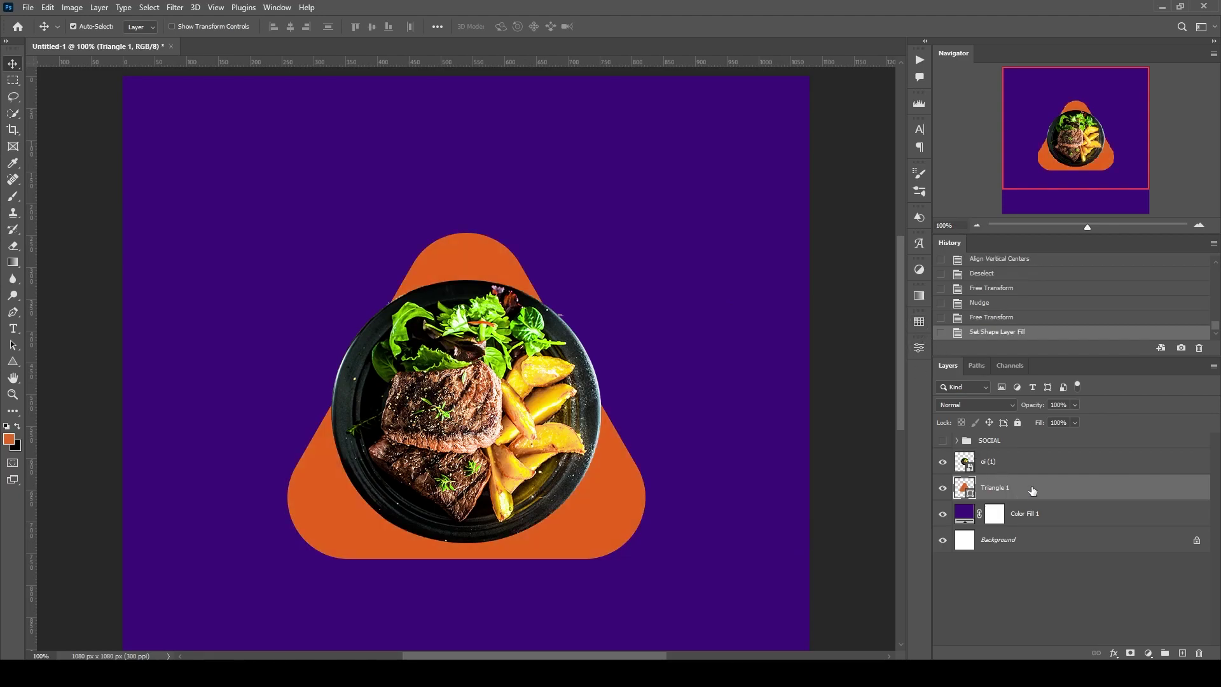
- Duplicate Triangle 1 as a Triangle 1 copy layer
{"action": "left_click_drag", "start_coordinate": [1032, 491], "coordinate": [1182, 653]}
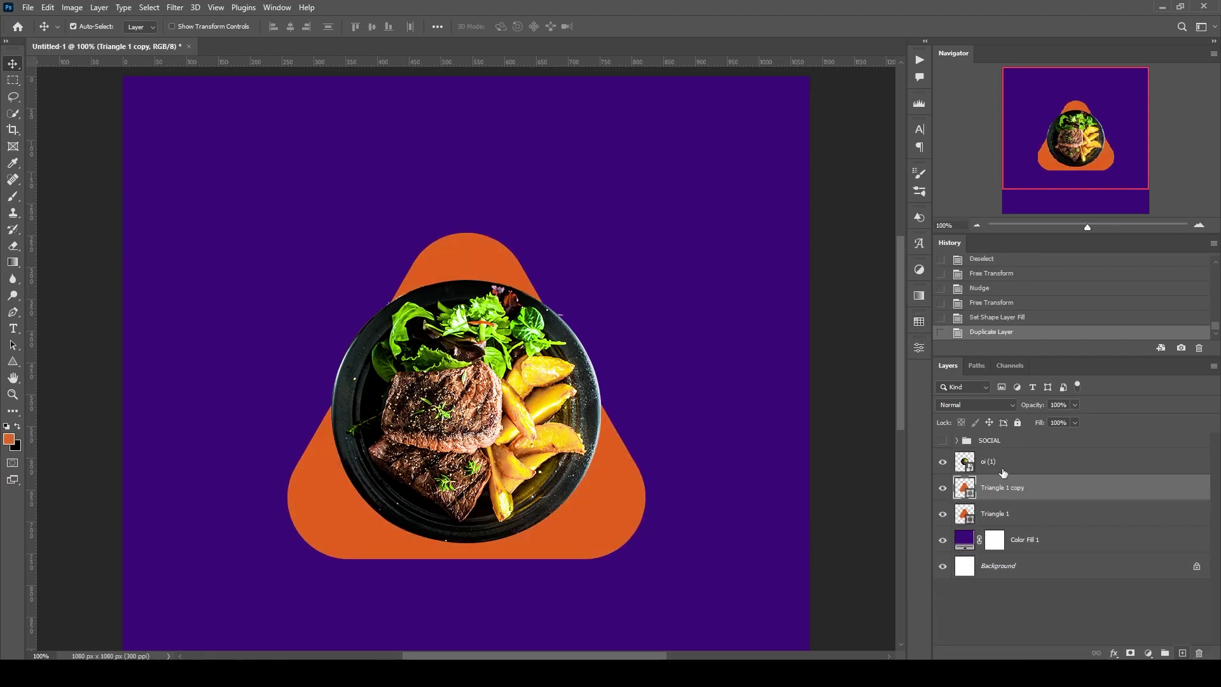
{"action": "left_click", "coordinate": [919, 347]}
{"action": "left_click", "coordinate": [777, 472]}
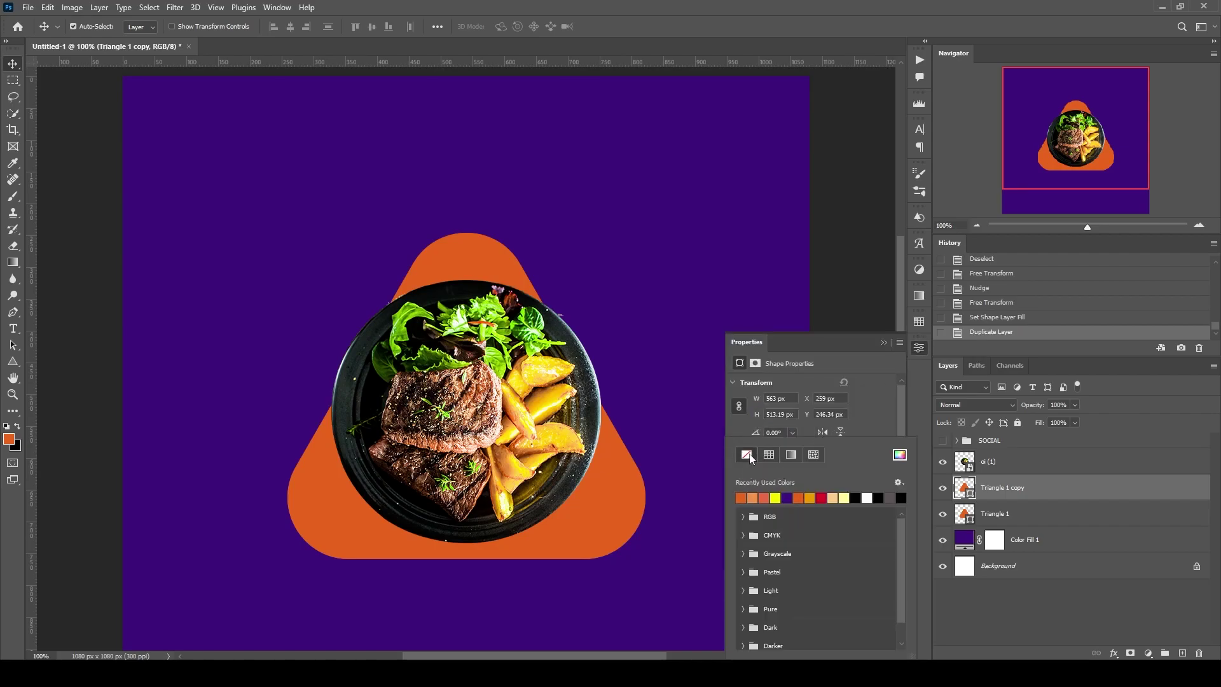
- Give the triangle copy no fill and a white 4 px stroke
{"action": "left_click", "coordinate": [746, 454]}
{"action": "left_click", "coordinate": [777, 472]}
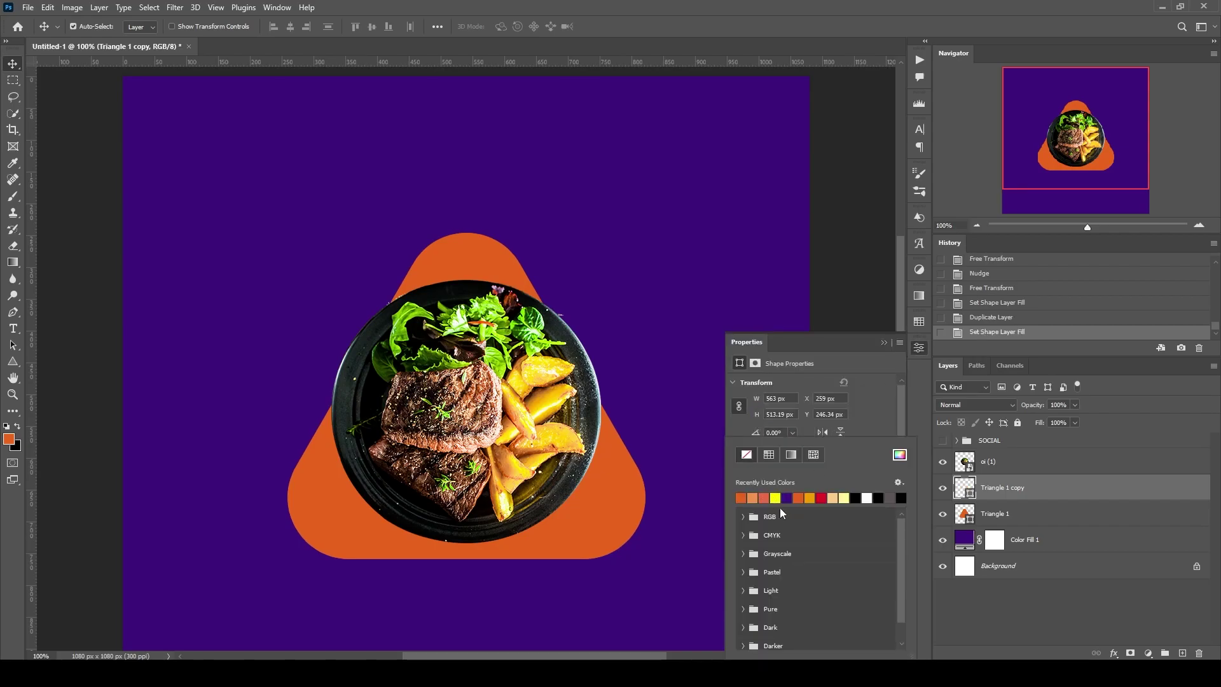
{"action": "left_click", "coordinate": [865, 498]}
{"action": "left_click", "coordinate": [876, 425]}
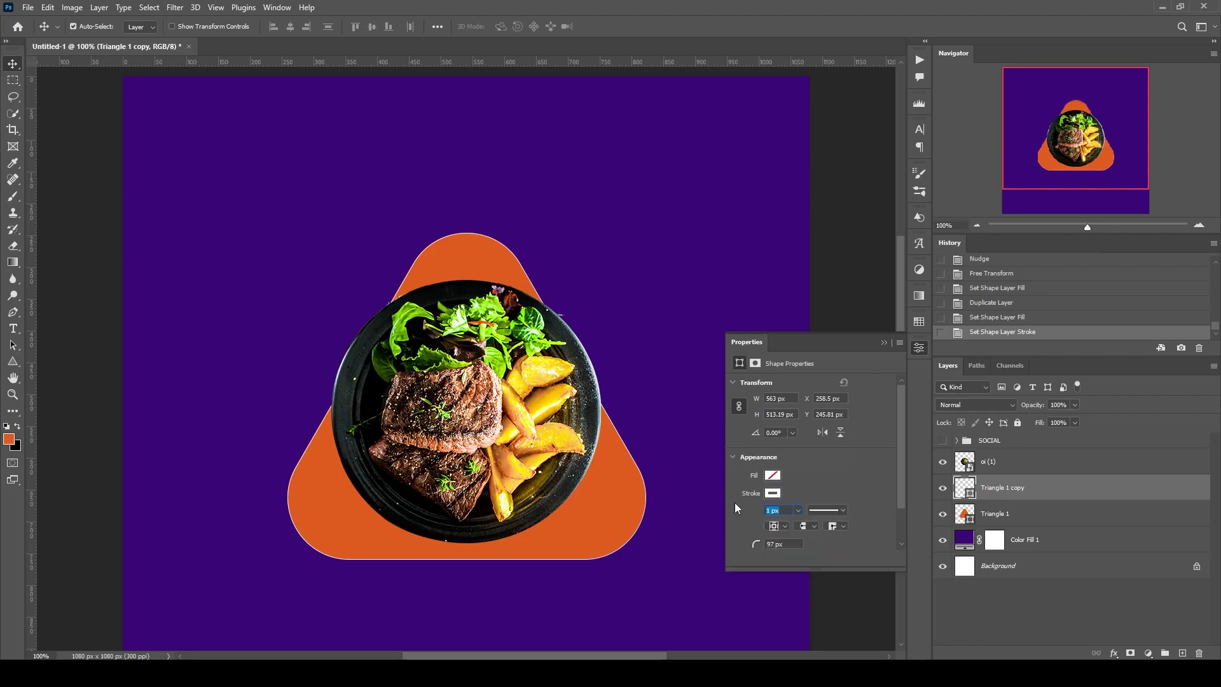
{"action": "type", "text": "4"}
{"action": "key", "text": "Return"}
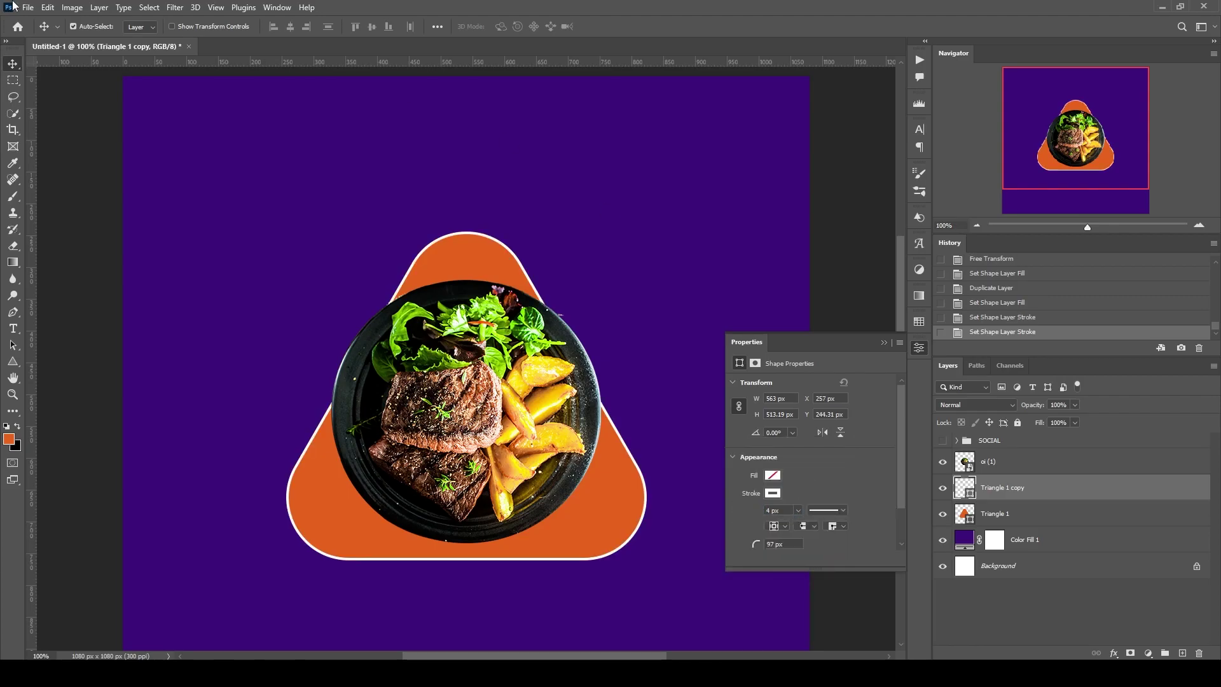
- Rotate the outline triangle 90° clockwise, then tilt it to about 25.5°
{"action": "key", "text": "ctrl+t"}
{"action": "right_click", "coordinate": [631, 285]}
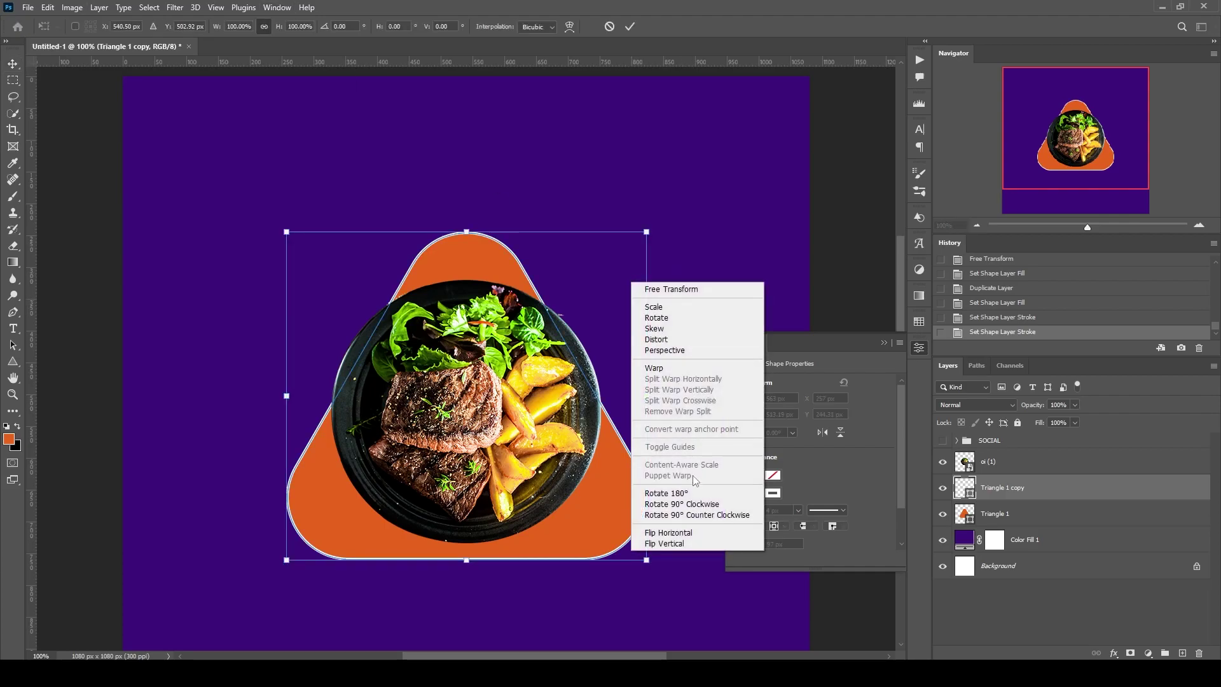
{"action": "left_click", "coordinate": [661, 504]}
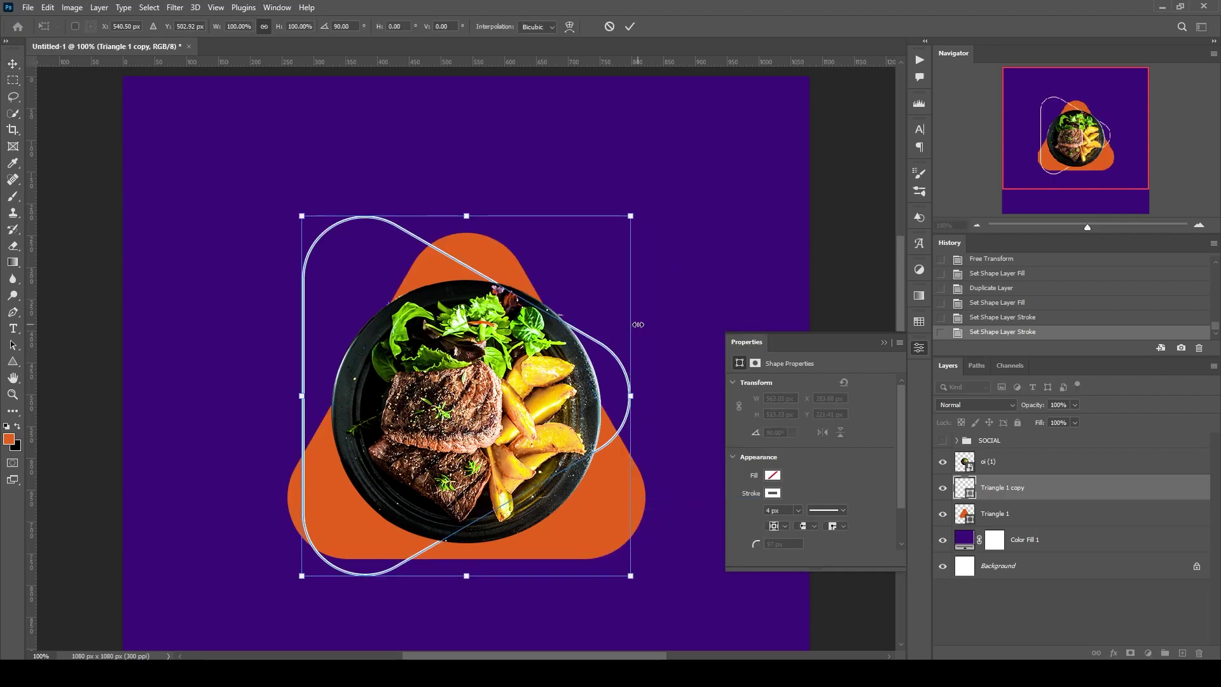
{"action": "mouse_move", "coordinate": [637, 325]}
{"action": "left_mouse_down"}
{"action": "mouse_move", "coordinate": [699, 389]}
{"action": "mouse_move", "coordinate": [665, 543]}
{"action": "mouse_move", "coordinate": [702, 408]}
{"action": "left_mouse_up"}
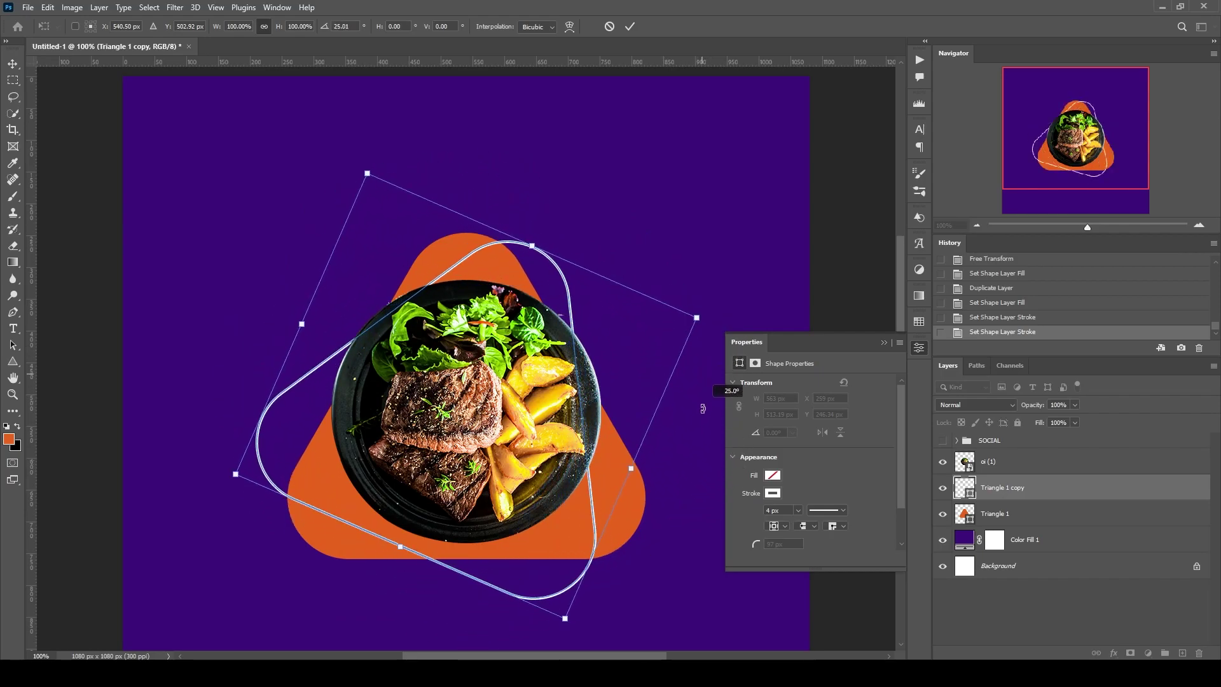
{"action": "left_click_drag", "start_coordinate": [703, 408], "coordinate": [705, 407]}
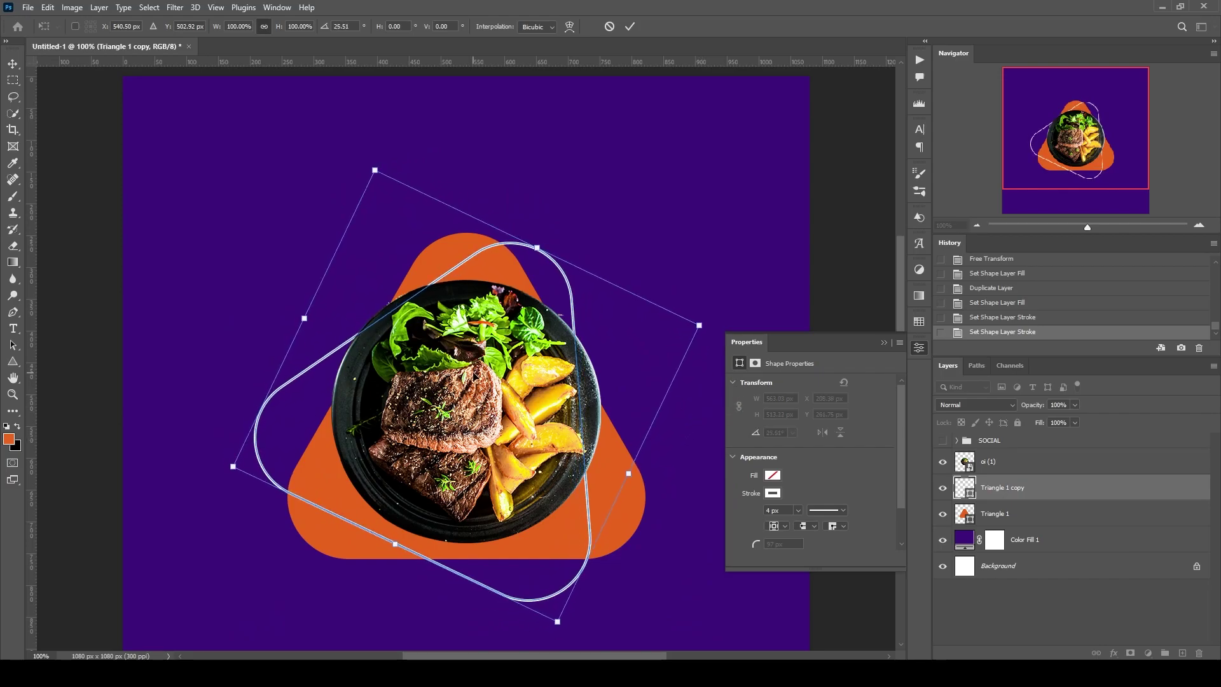
{"action": "left_click_drag", "start_coordinate": [474, 375], "coordinate": [480, 375]}
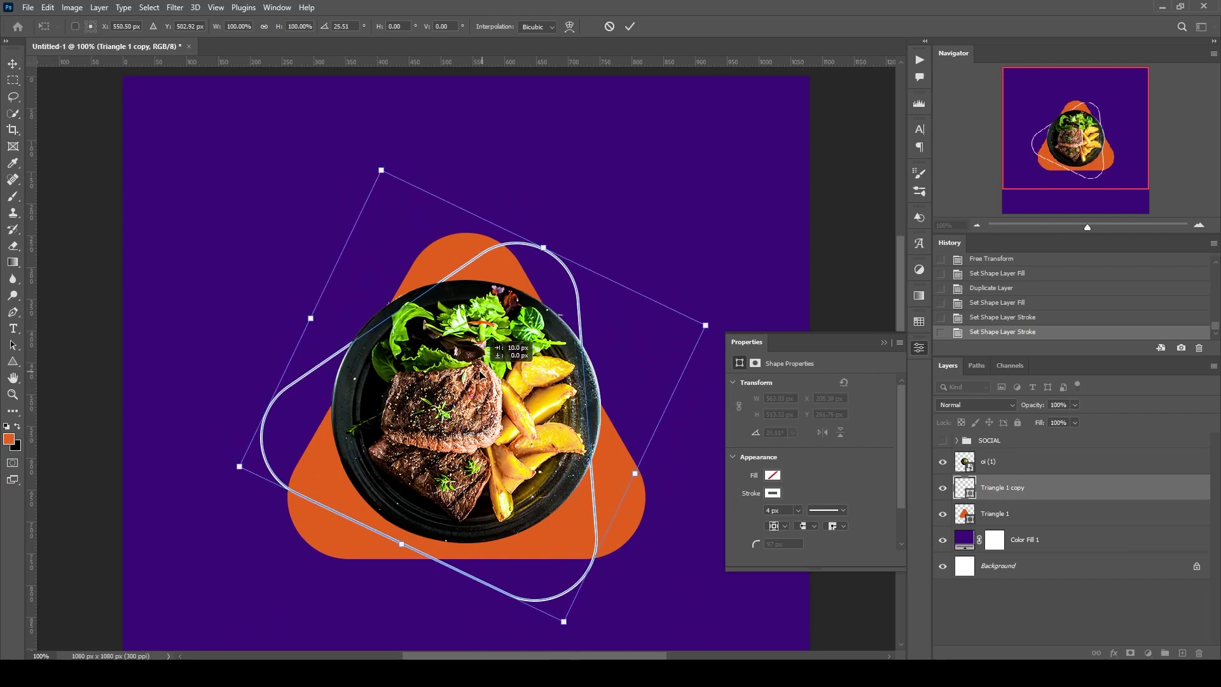
{"action": "key", "text": "shift+Left"}
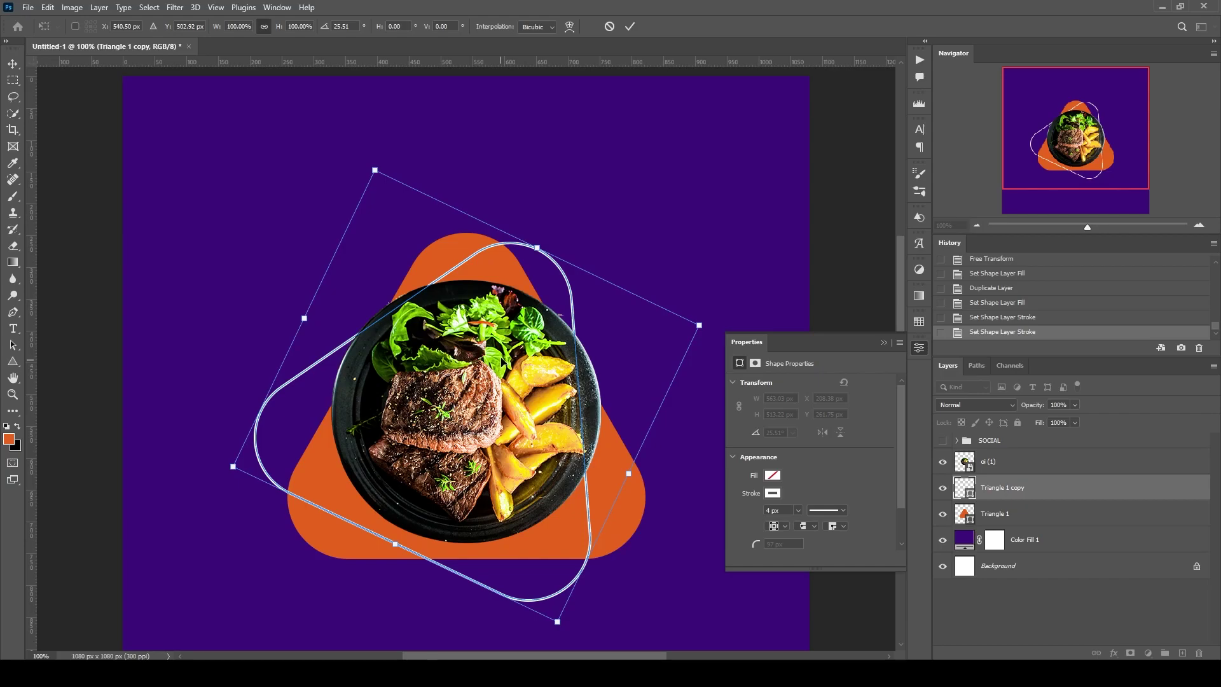
{"action": "left_click", "coordinate": [632, 26]}
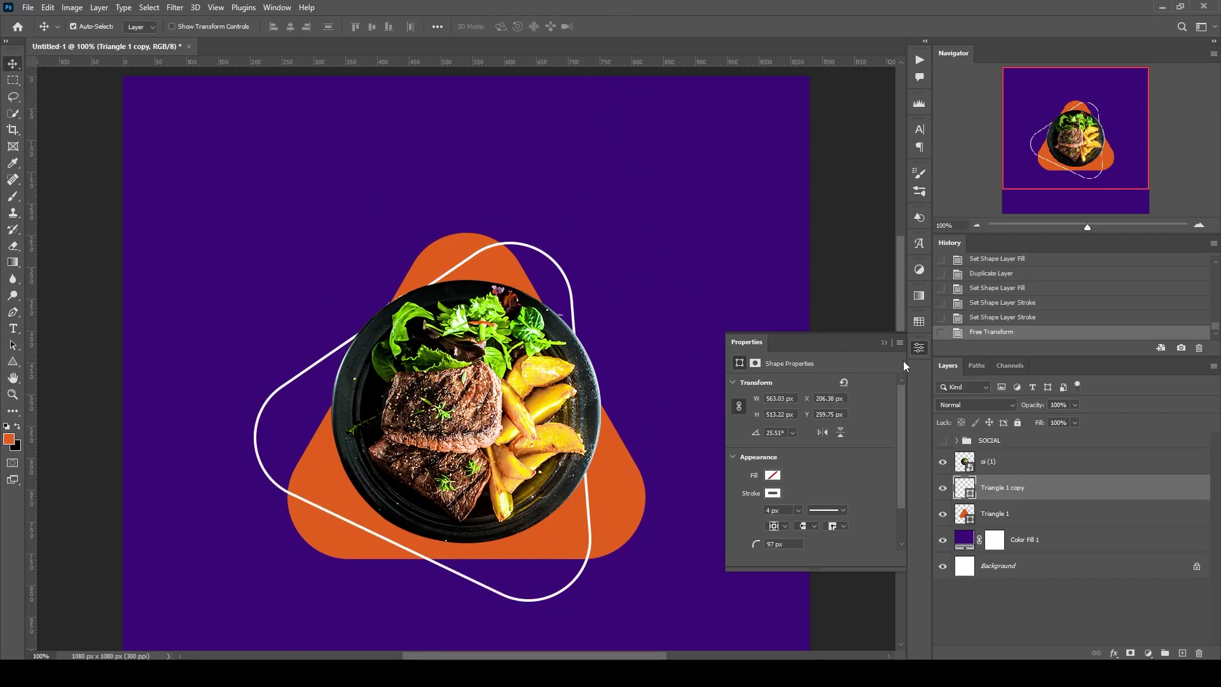
- Add a 12 pt SUPER DELICIOUS headline above the plate, centred horizontally
{"action": "left_click", "coordinate": [918, 348]}
{"action": "scroll", "coordinate": [804, 349], "scroll_direction": "up", "scroll_amount": 2}
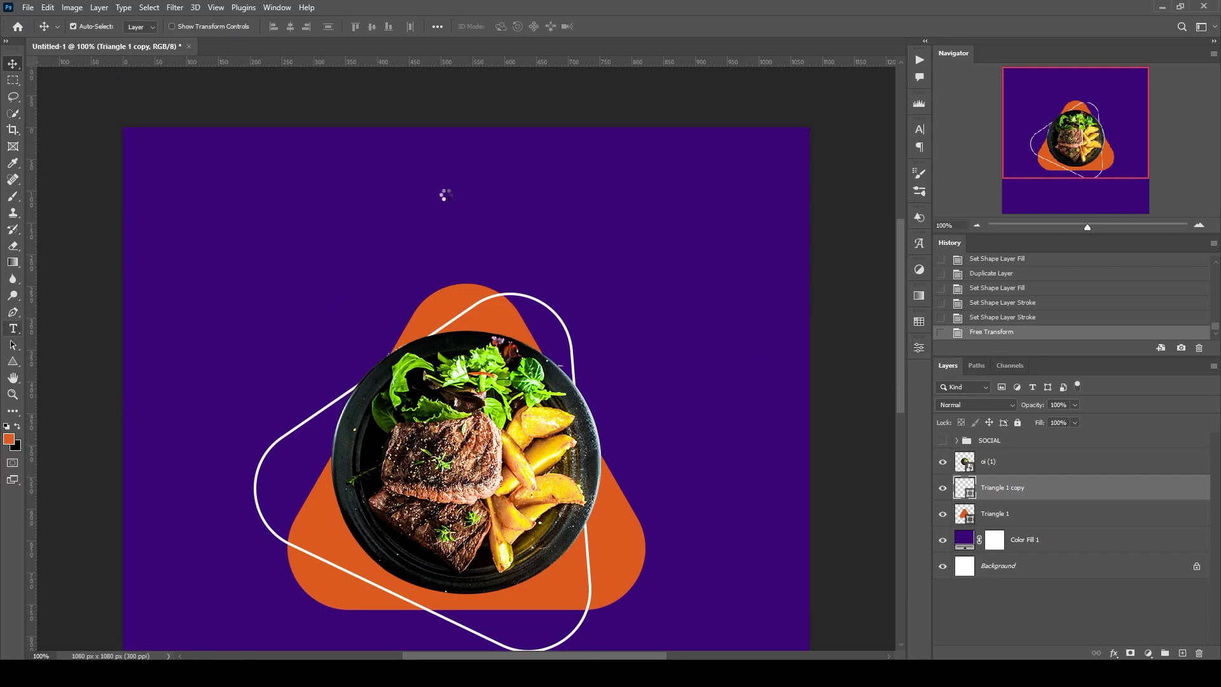
{"action": "key", "text": "t"}
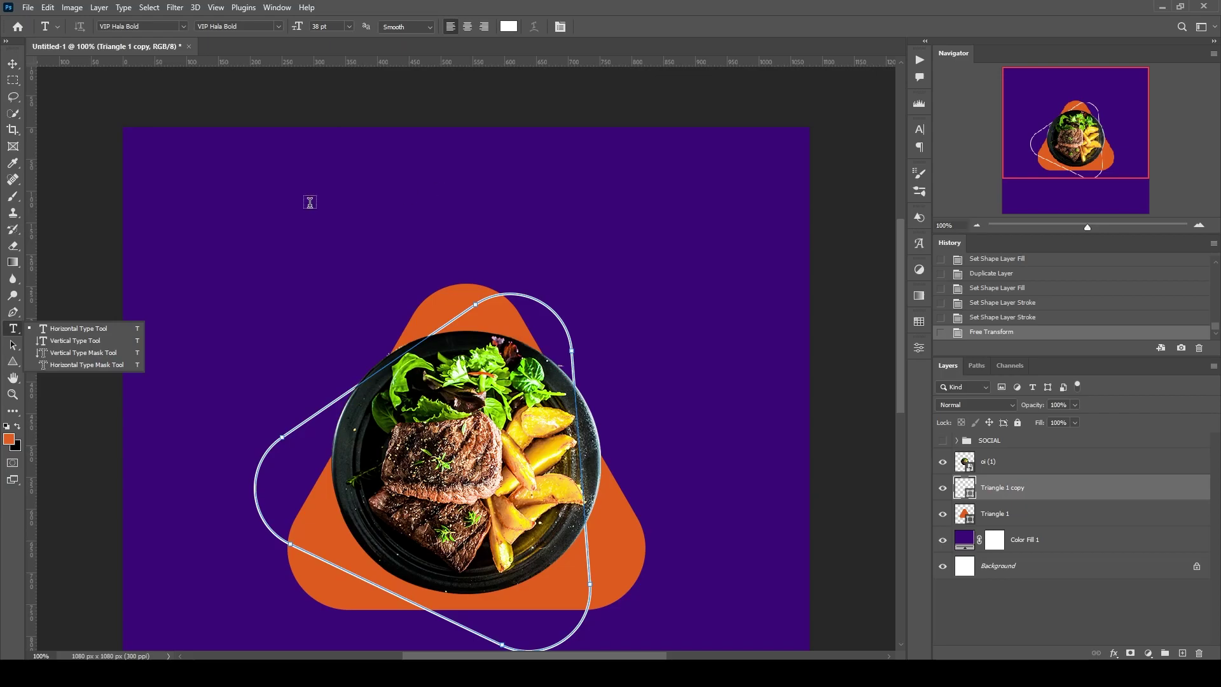
{"action": "left_click", "coordinate": [77, 328]}
{"action": "left_click", "coordinate": [436, 199]}
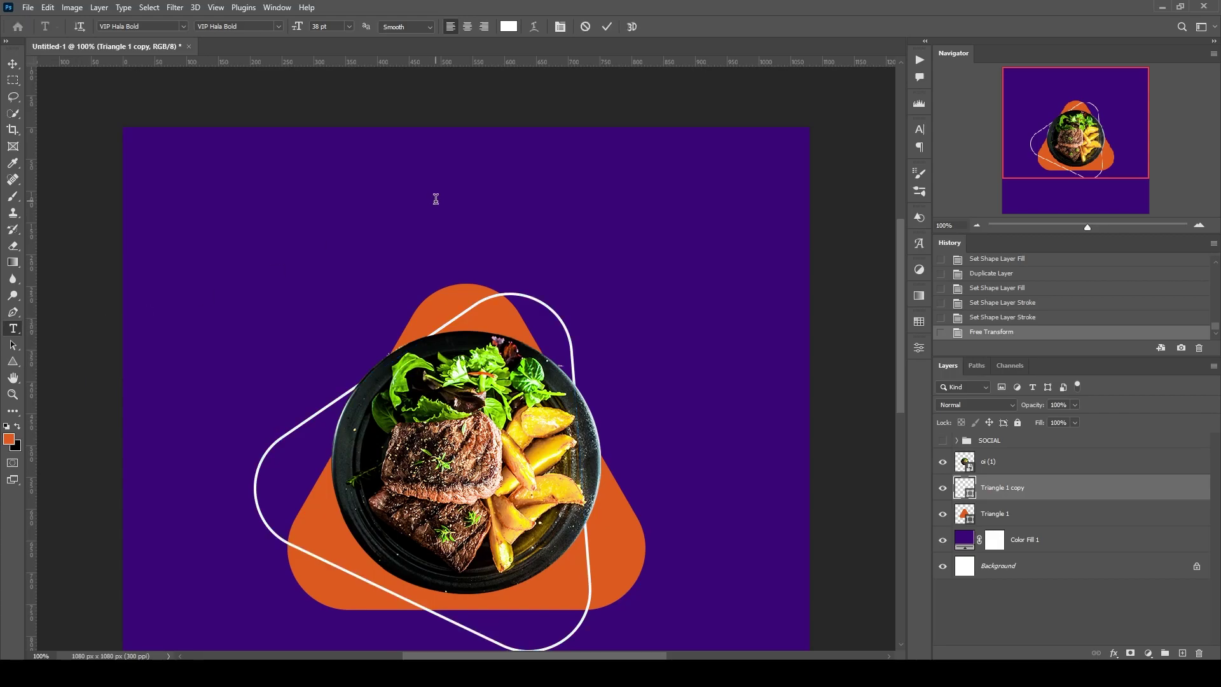
{"action": "type", "text": "SUPER"}
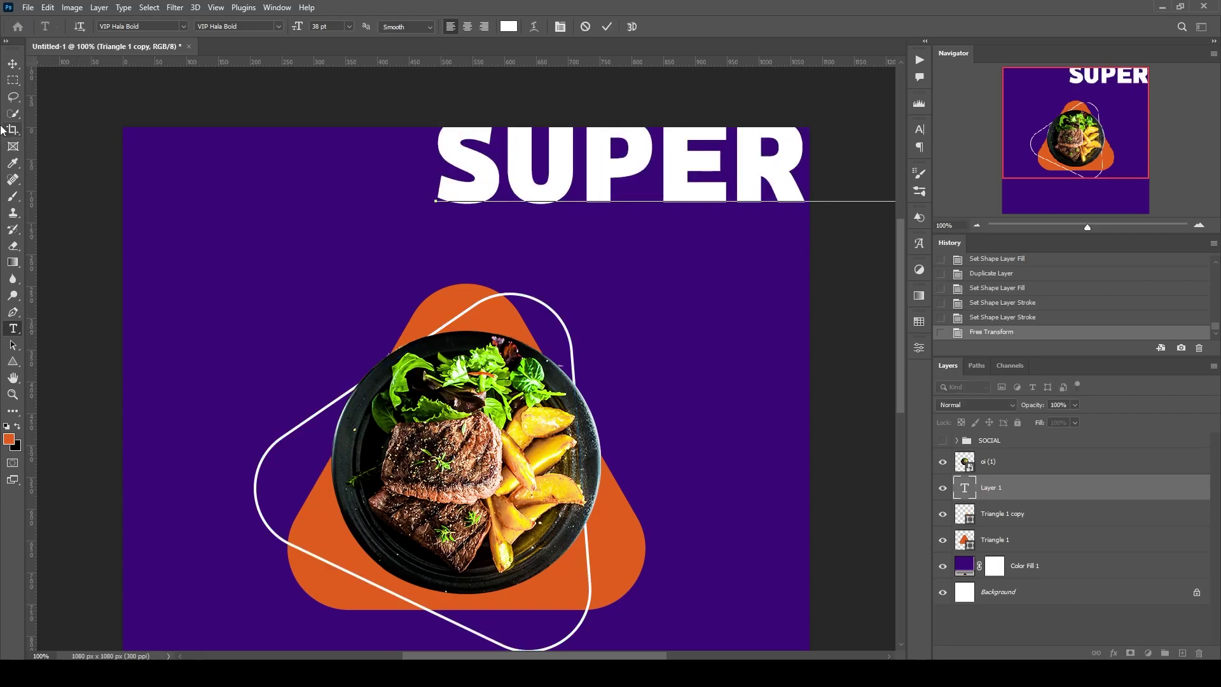
{"action": "key", "text": "ctrl+a"}
{"action": "left_click_drag", "start_coordinate": [299, 26], "coordinate": [308, 28]}
{"action": "key", "text": "ctrl+Return"}
{"action": "key", "text": "v"}
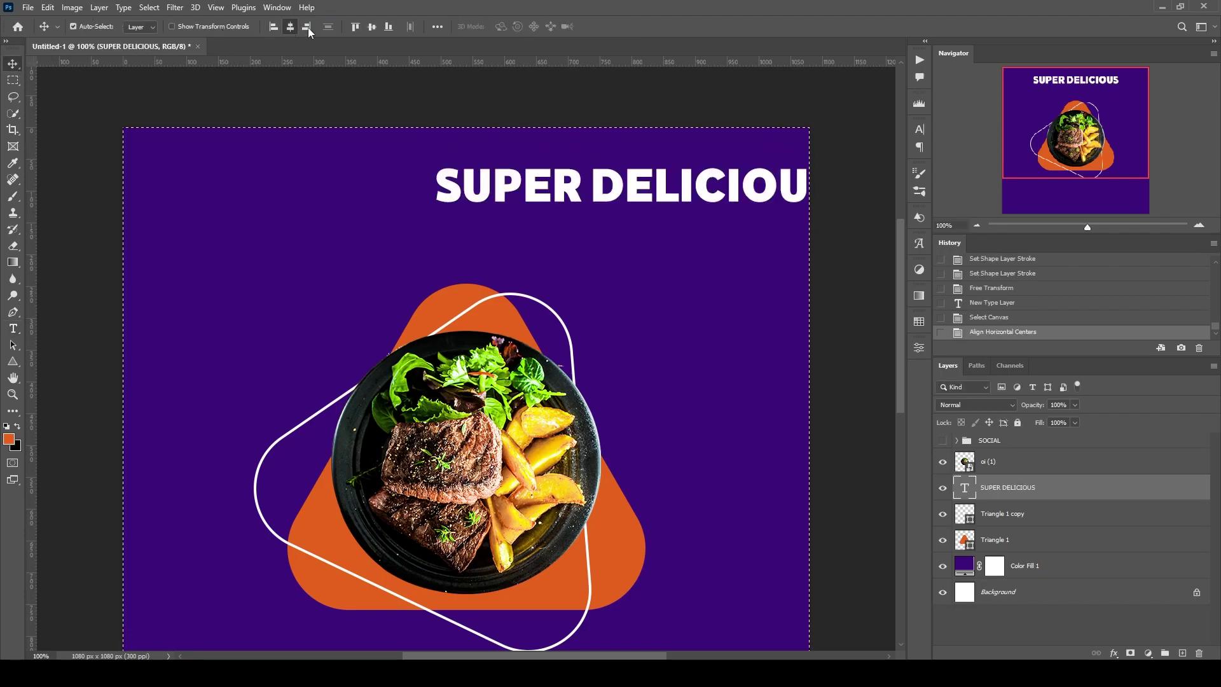
{"action": "key", "text": "ctrl+a"}
{"action": "left_click", "coordinate": [290, 26]}
{"action": "key", "text": "ctrl+d"}
- Add a MENU FOOD line below the headline, centre it and nudge it down
{"action": "key", "text": "t"}
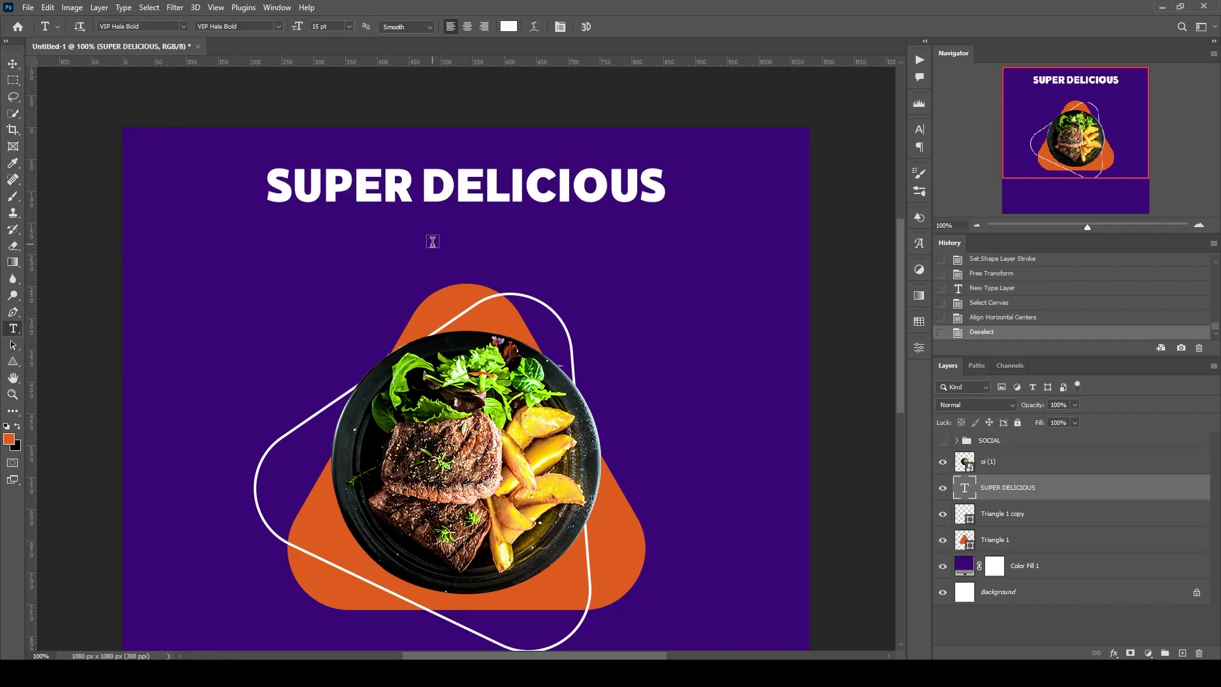
{"action": "left_click", "coordinate": [432, 242]}
{"action": "type", "text": "MENU FOOD"}
{"action": "key", "text": "ctrl+Return"}
{"action": "key", "text": "v"}
{"action": "key", "text": "ctrl+a"}
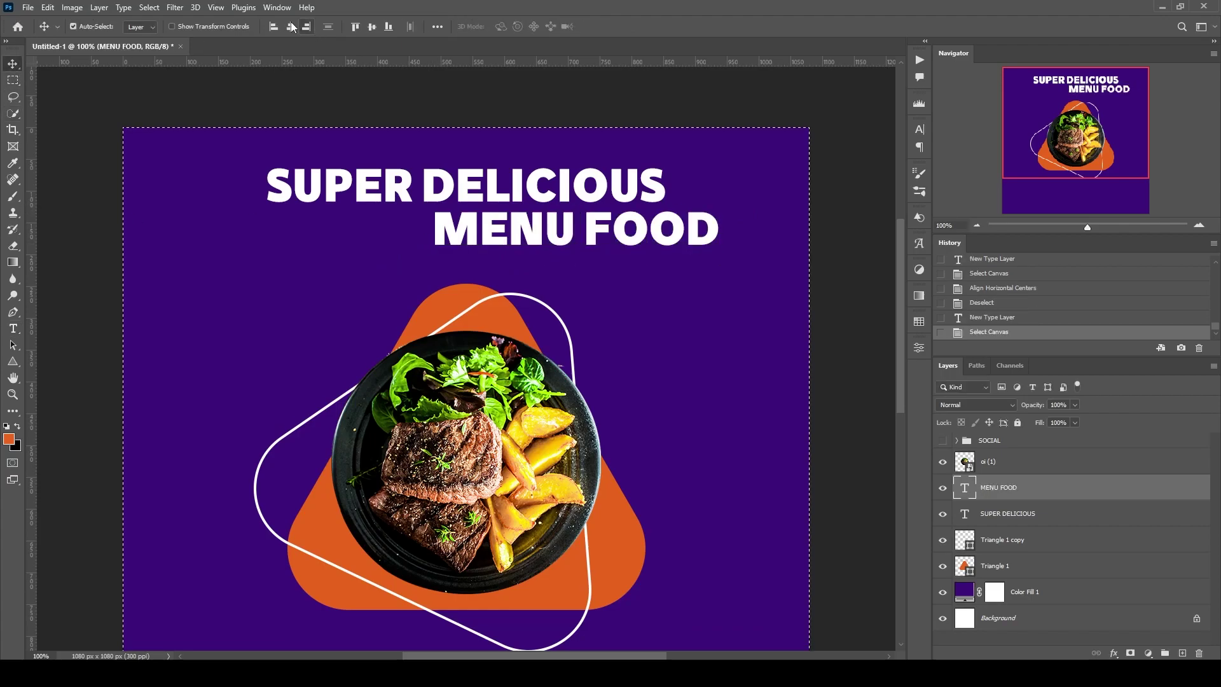
{"action": "left_click", "coordinate": [290, 27]}
{"action": "key", "text": "shift+Down"}
{"action": "key", "text": "shift+Down"}
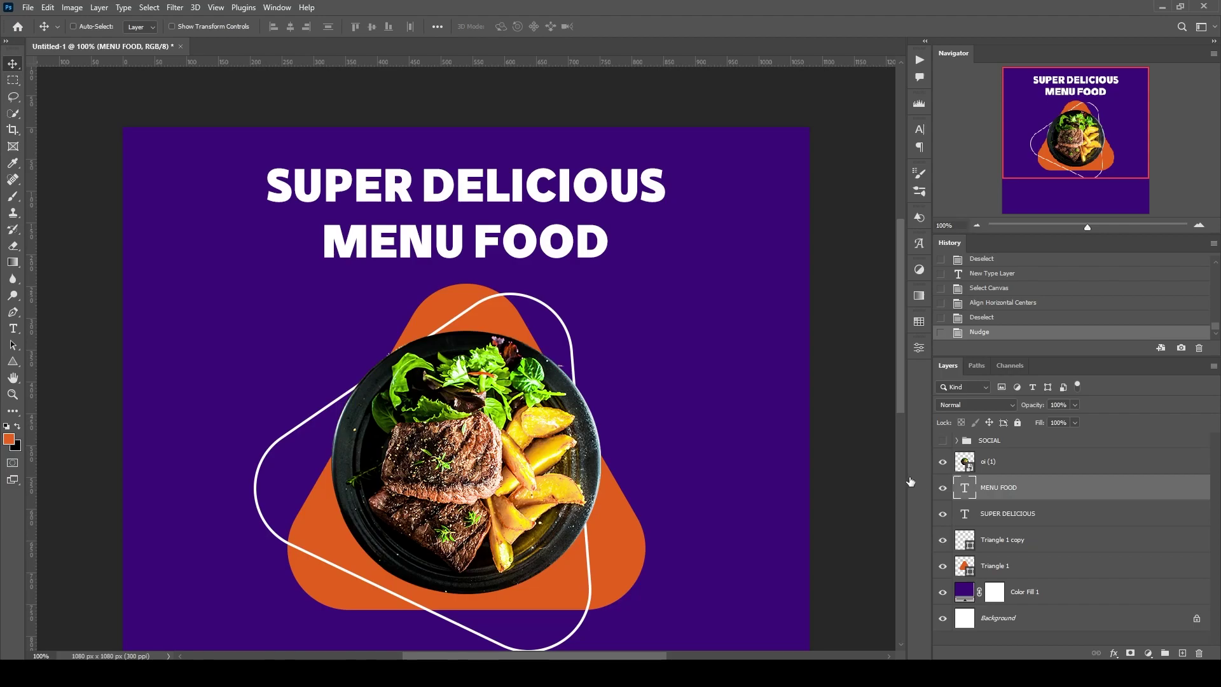
{"action": "left_click", "coordinate": [969, 514], "text": "shift"}
- Move both headline layers to the top of the stack and skew them -7° vertically
{"action": "left_click_drag", "start_coordinate": [1010, 491], "coordinate": [1011, 435]}
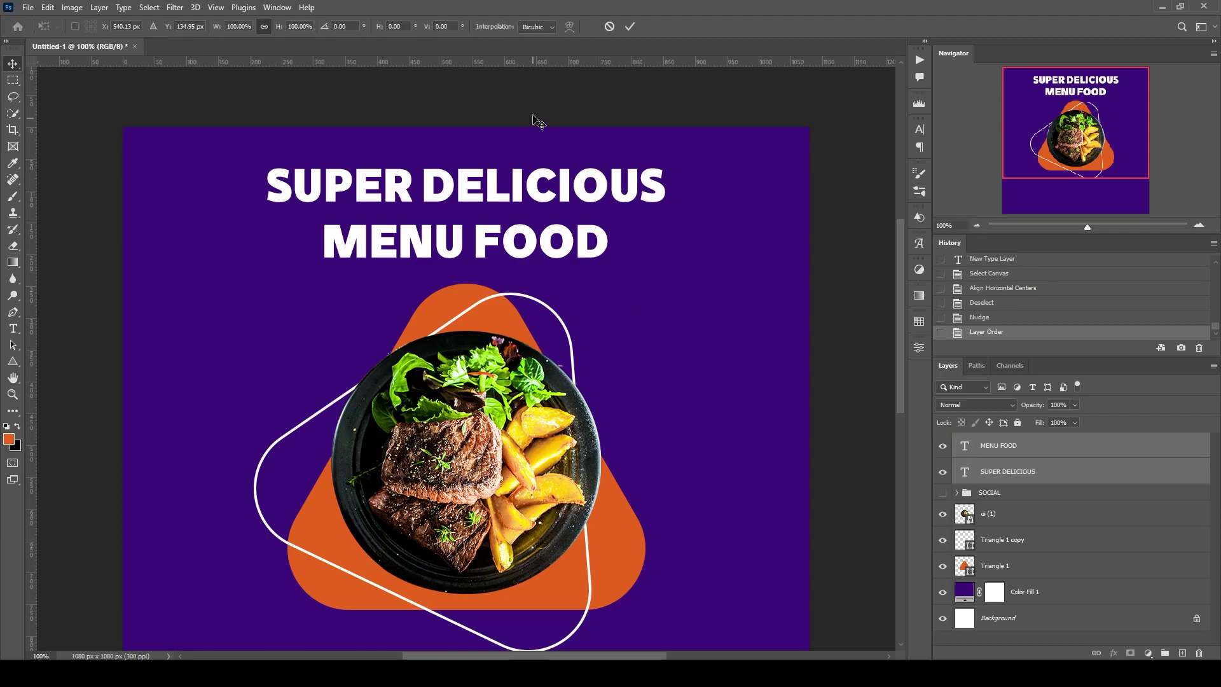
{"action": "key", "text": "ctrl+t"}
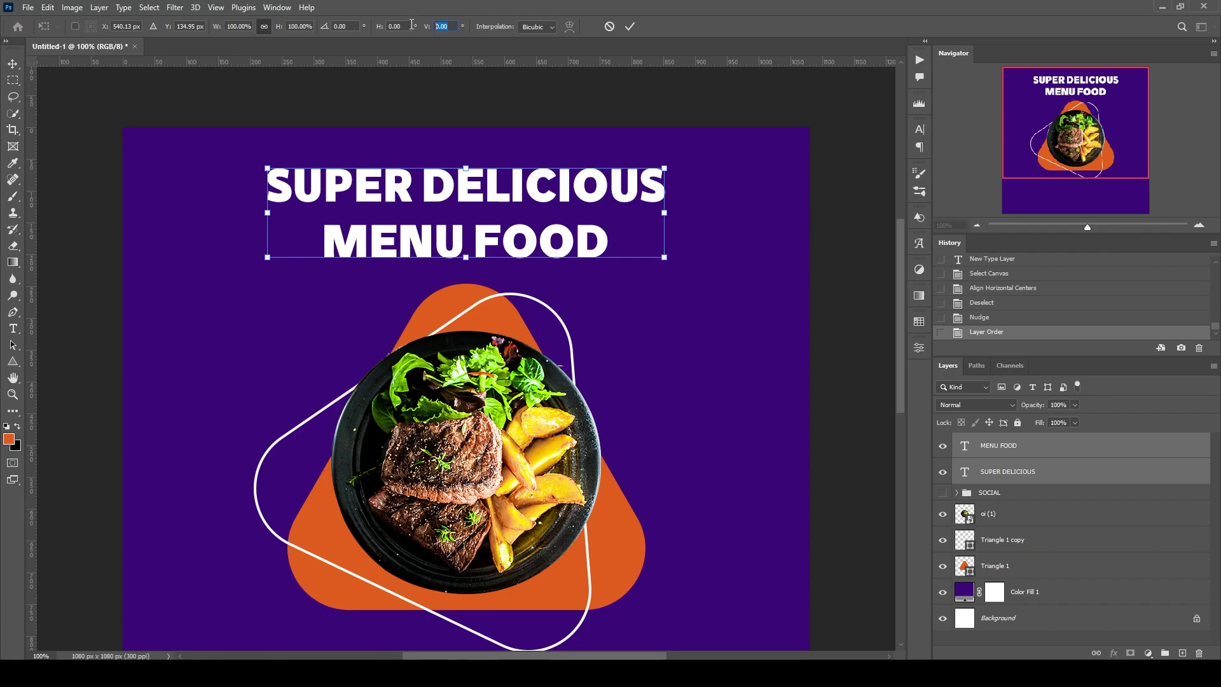
{"action": "type", "text": "-7"}
{"action": "left_click", "coordinate": [629, 26]}
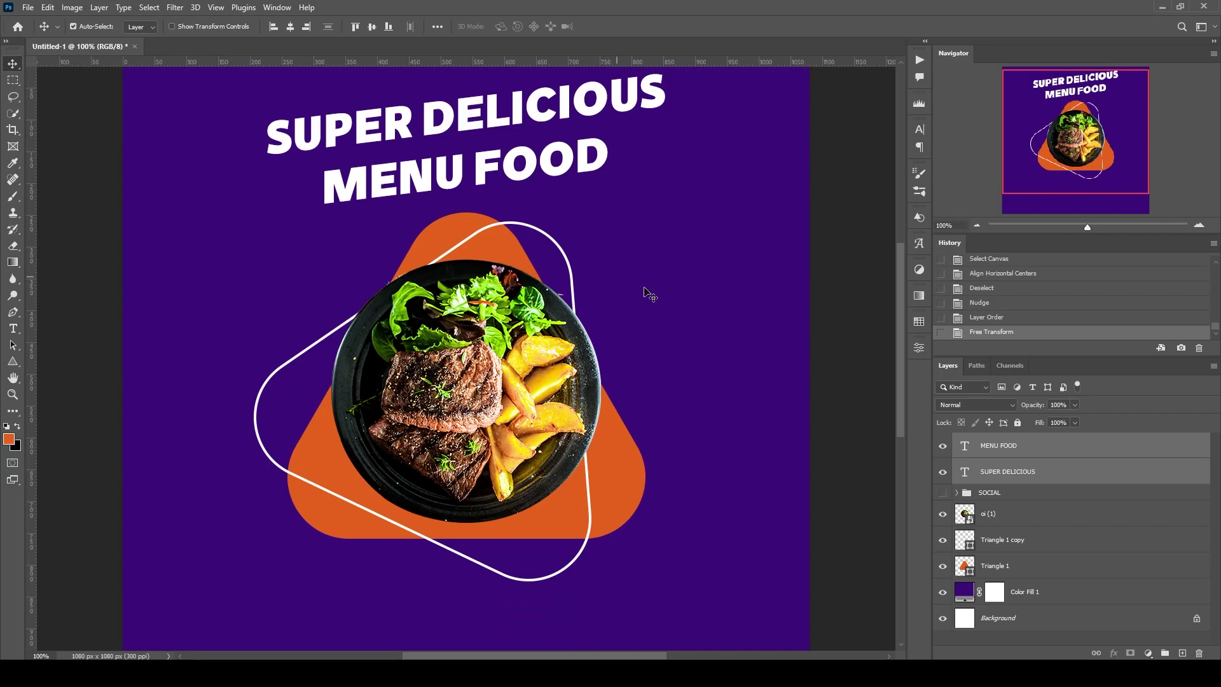
{"action": "scroll", "coordinate": [655, 292], "scroll_direction": "down", "scroll_amount": 2}
{"action": "scroll", "coordinate": [655, 292], "scroll_direction": "down", "scroll_amount": 3}
{"action": "scroll", "coordinate": [658, 293], "scroll_direction": "down", "scroll_amount": 4}
{"action": "scroll", "coordinate": [659, 293], "scroll_direction": "up", "scroll_amount": 3}
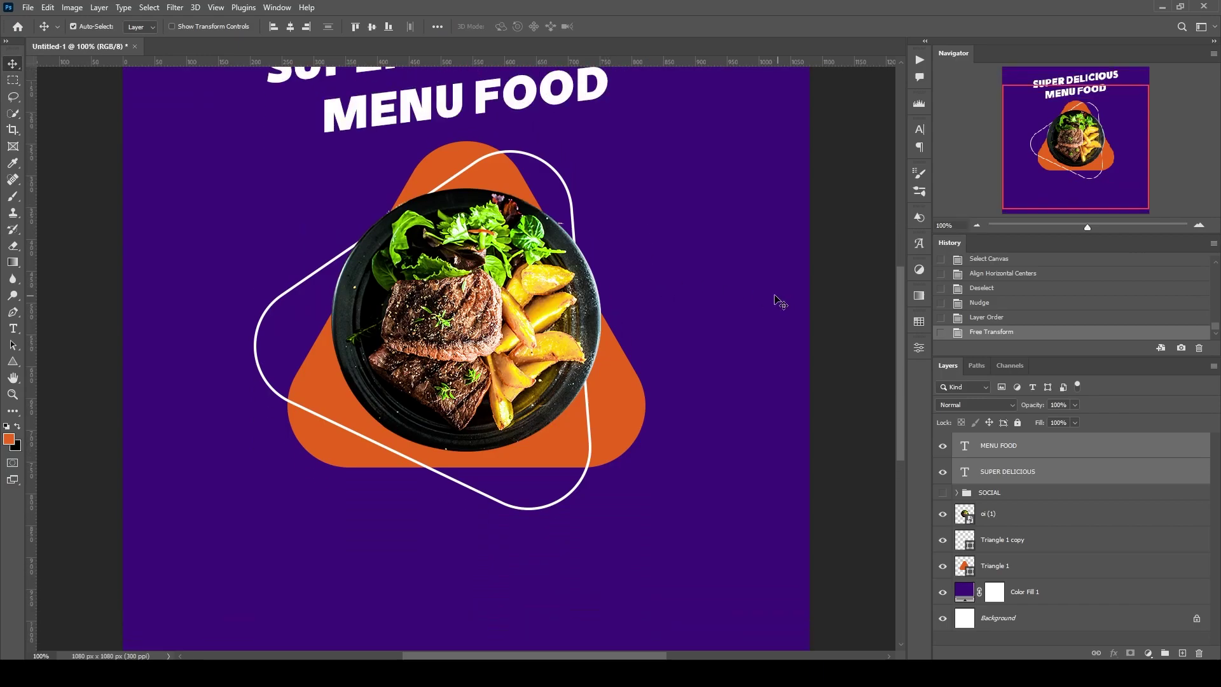
{"action": "scroll", "coordinate": [777, 300], "scroll_direction": "up", "scroll_amount": 3}
{"action": "scroll", "coordinate": [727, 295], "scroll_direction": "up", "scroll_amount": 1}
{"action": "scroll", "coordinate": [661, 339], "scroll_direction": "down", "scroll_amount": 3}
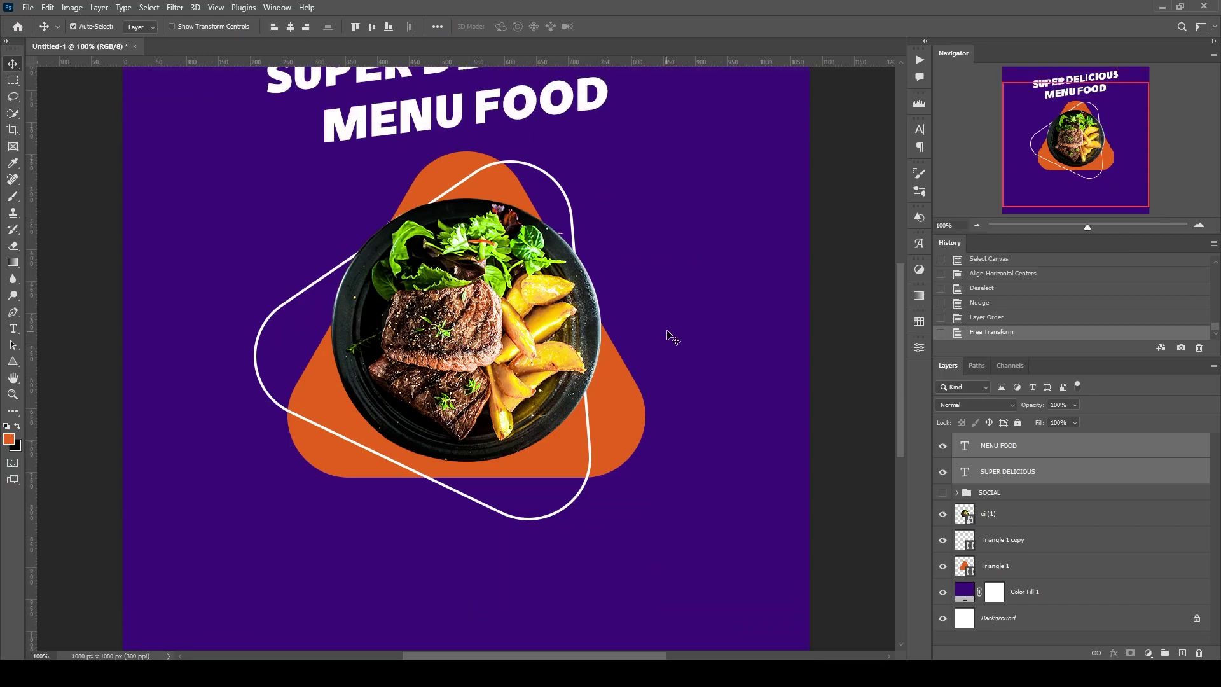
{"action": "scroll", "coordinate": [667, 335], "scroll_direction": "down", "scroll_amount": 3}
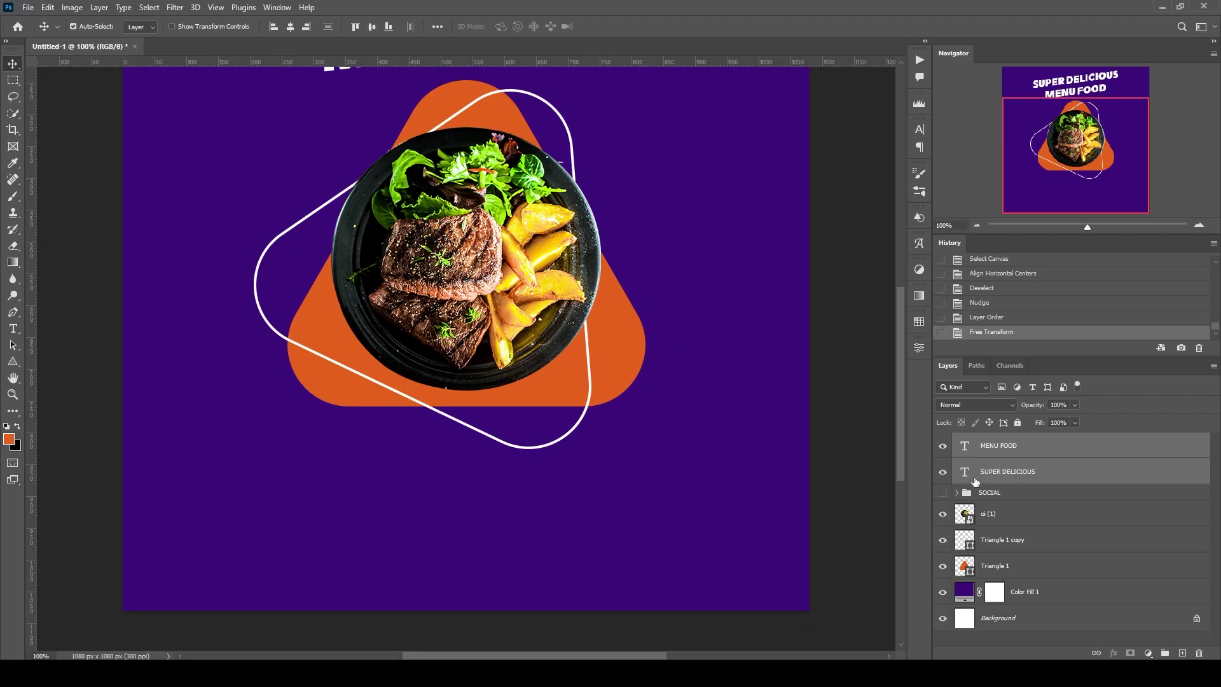
- Show the SOCIAL icons at bottom-right and give the chat icon a white Color Overlay
{"action": "left_click", "coordinate": [956, 492]}
{"action": "left_click", "coordinate": [942, 440]}
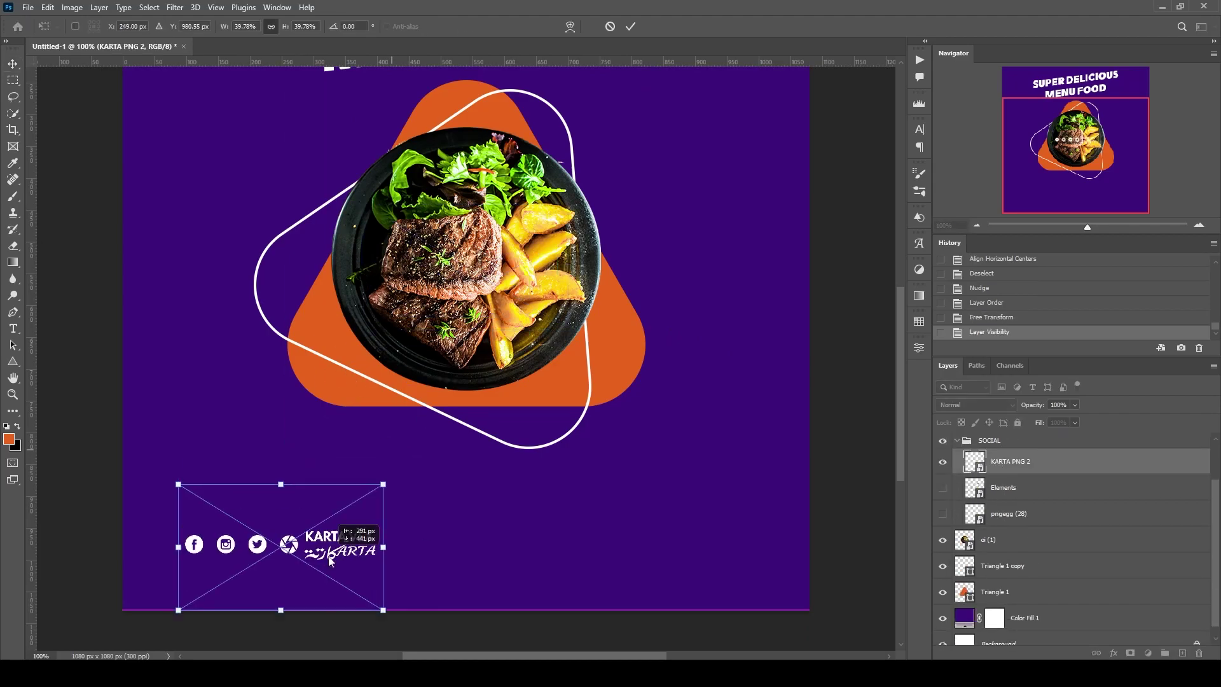
{"action": "left_click_drag", "start_coordinate": [280, 522], "coordinate": [691, 541]}
{"action": "left_click", "coordinate": [942, 513]}
{"action": "double_click", "coordinate": [1081, 513]}
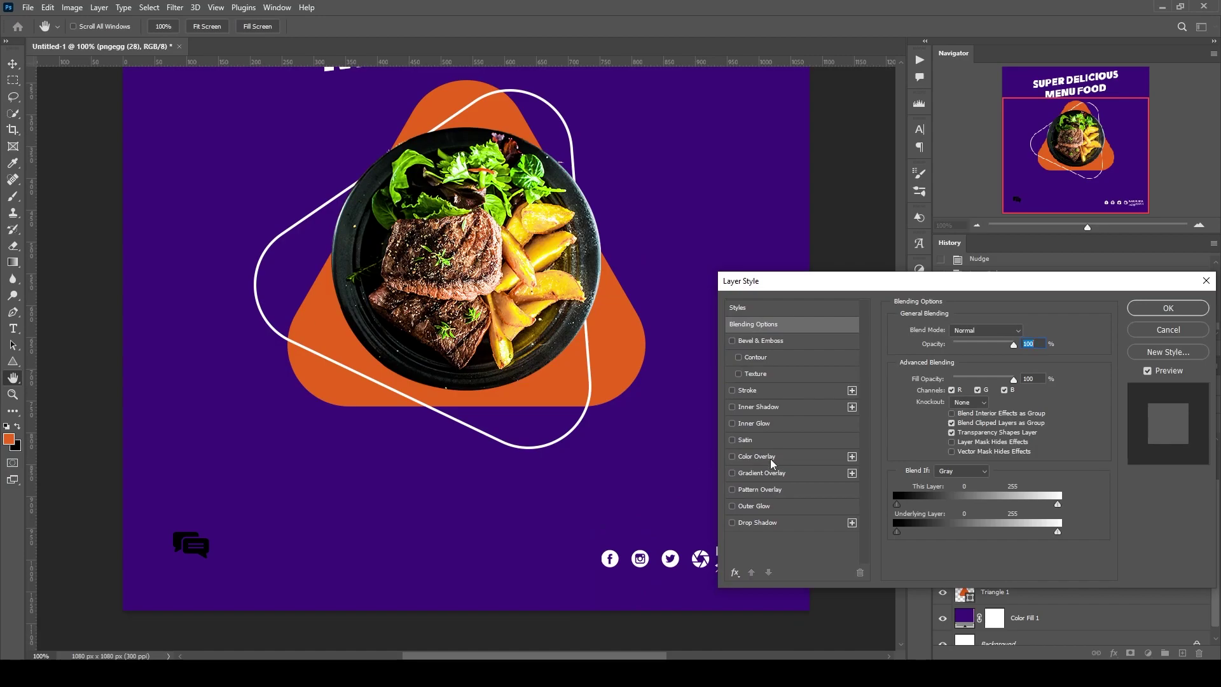
{"action": "left_click", "coordinate": [700, 425]}
{"action": "left_click", "coordinate": [956, 307]}
{"action": "left_click", "coordinate": [1089, 288]}
- Add WEBSITE.COM text at 10 pt beside the chat icon
{"action": "key", "text": "t"}
{"action": "left_click", "coordinate": [242, 544]}
{"action": "type", "text": "WEBSITE.COM"}
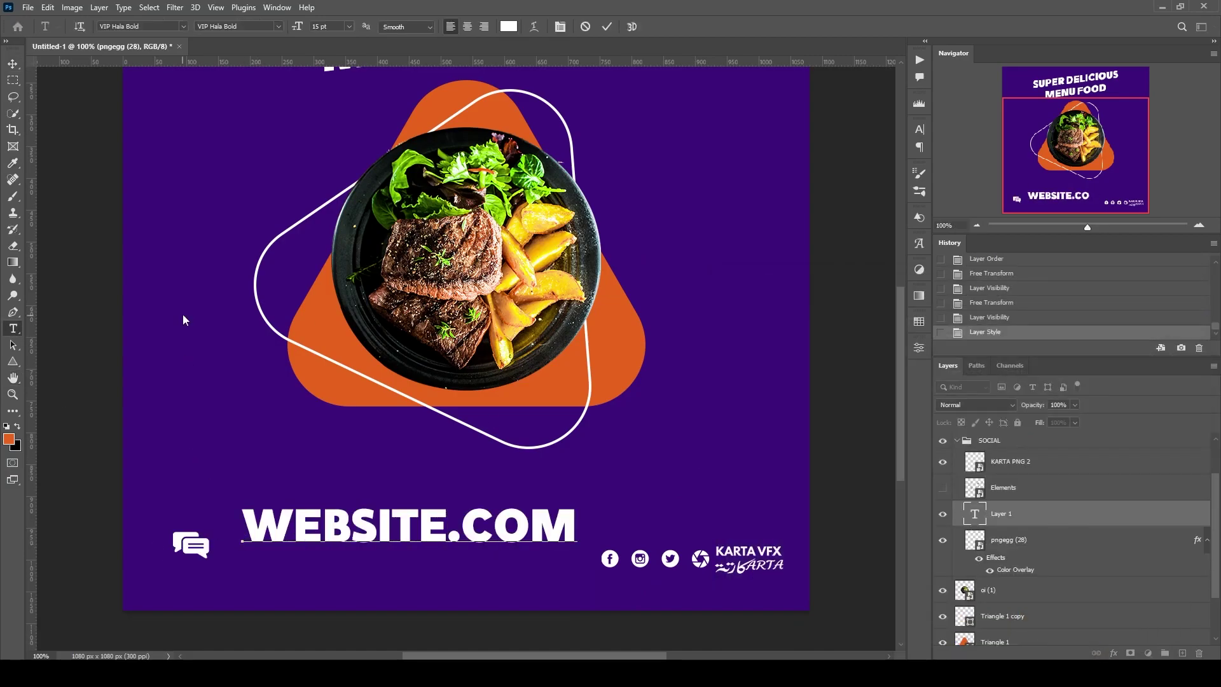
{"action": "key", "text": "ctrl+a"}
{"action": "left_click", "coordinate": [348, 26]}
{"action": "key", "text": "ctrl+Return"}
{"action": "left_click_drag", "start_coordinate": [305, 537], "coordinate": [293, 561]}
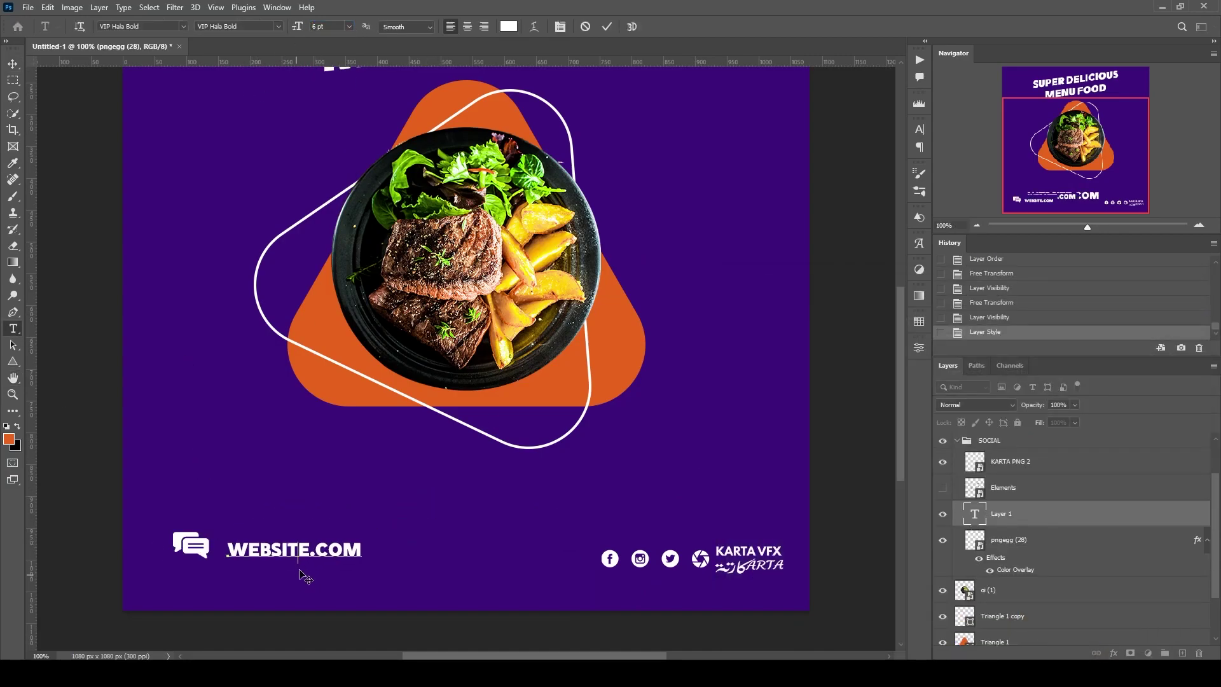
- Scale the chat icon down to match the text and nudge both left
{"action": "key", "text": "v"}
{"action": "left_click", "coordinate": [212, 559], "text": "ctrl"}
{"action": "key", "text": "ctrl+t"}
{"action": "left_click_drag", "start_coordinate": [210, 559], "coordinate": [202, 572]}
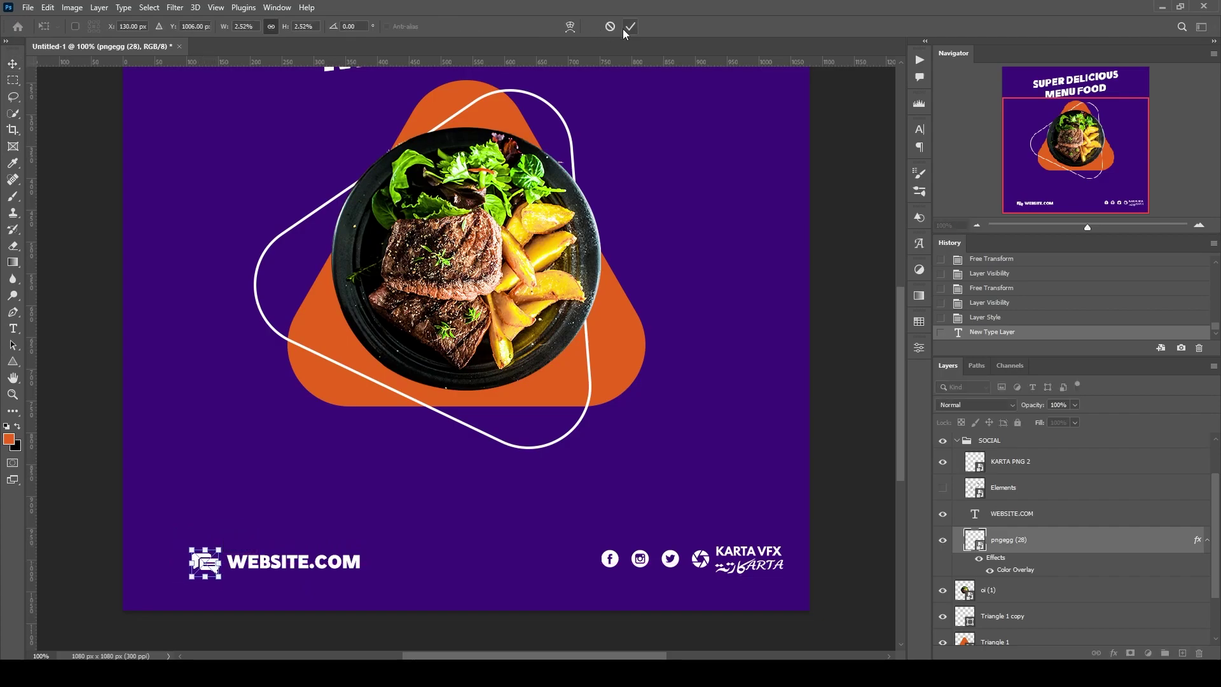
{"action": "key", "text": "Return"}
{"action": "left_click", "coordinate": [1029, 517], "text": "ctrl"}
{"action": "key", "text": "shift+Left"}
{"action": "key", "text": "shift+Left"}
{"action": "key", "text": "shift+Left"}
{"action": "key", "text": "shift+Left"}
{"action": "key", "text": "shift+Left"}
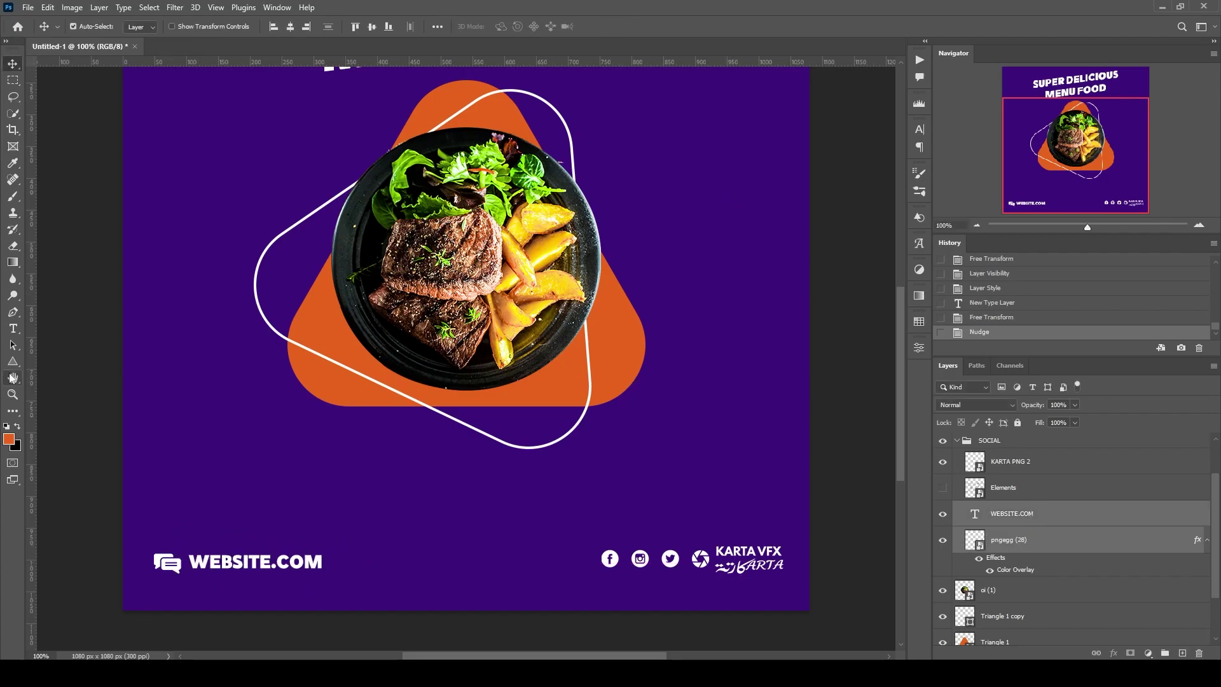
- Draw a fully rounded pill rectangle above the website line, sized to 326×86 px
{"action": "left_click", "coordinate": [13, 361]}
{"action": "left_click", "coordinate": [67, 361]}
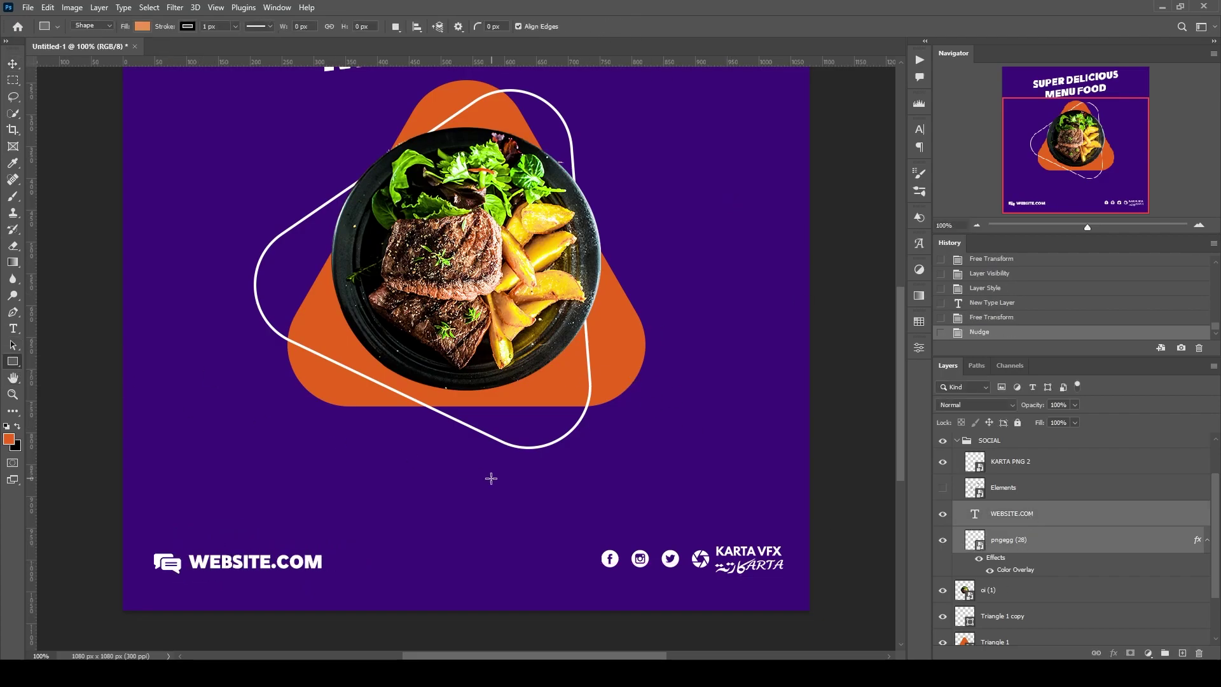
{"action": "left_click_drag", "start_coordinate": [564, 482], "coordinate": [331, 546]}
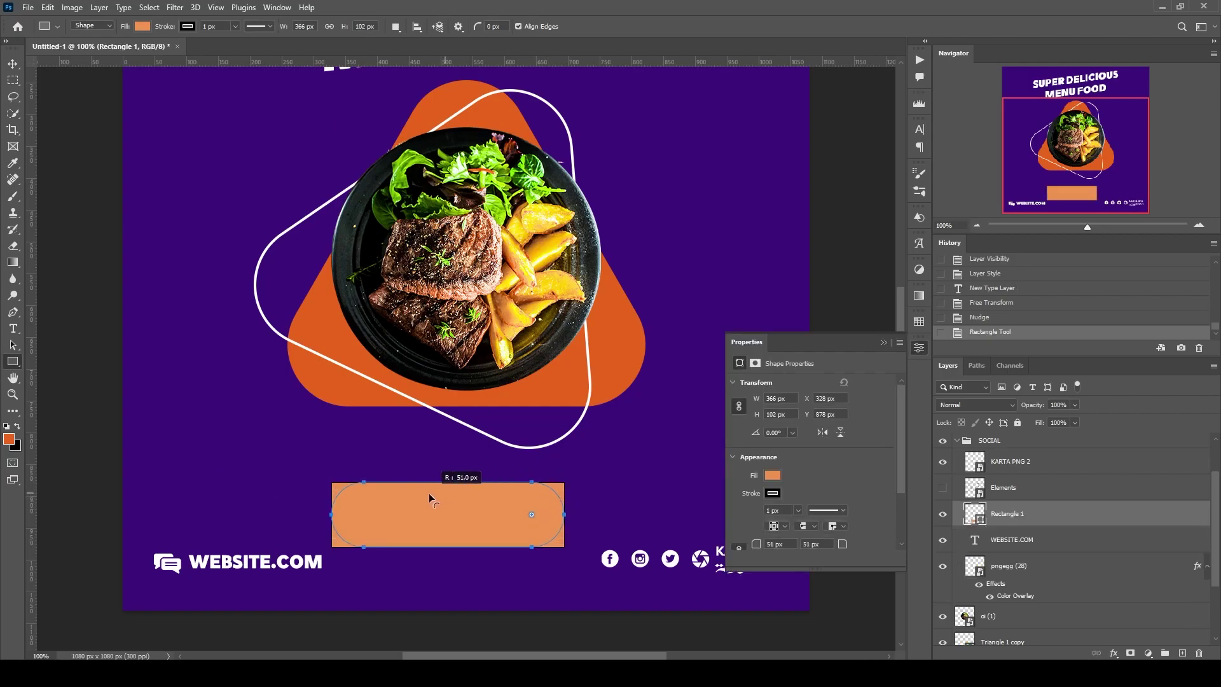
{"action": "left_click_drag", "start_coordinate": [550, 498], "coordinate": [536, 505]}
{"action": "left_click_drag", "start_coordinate": [448, 482], "coordinate": [449, 492]}
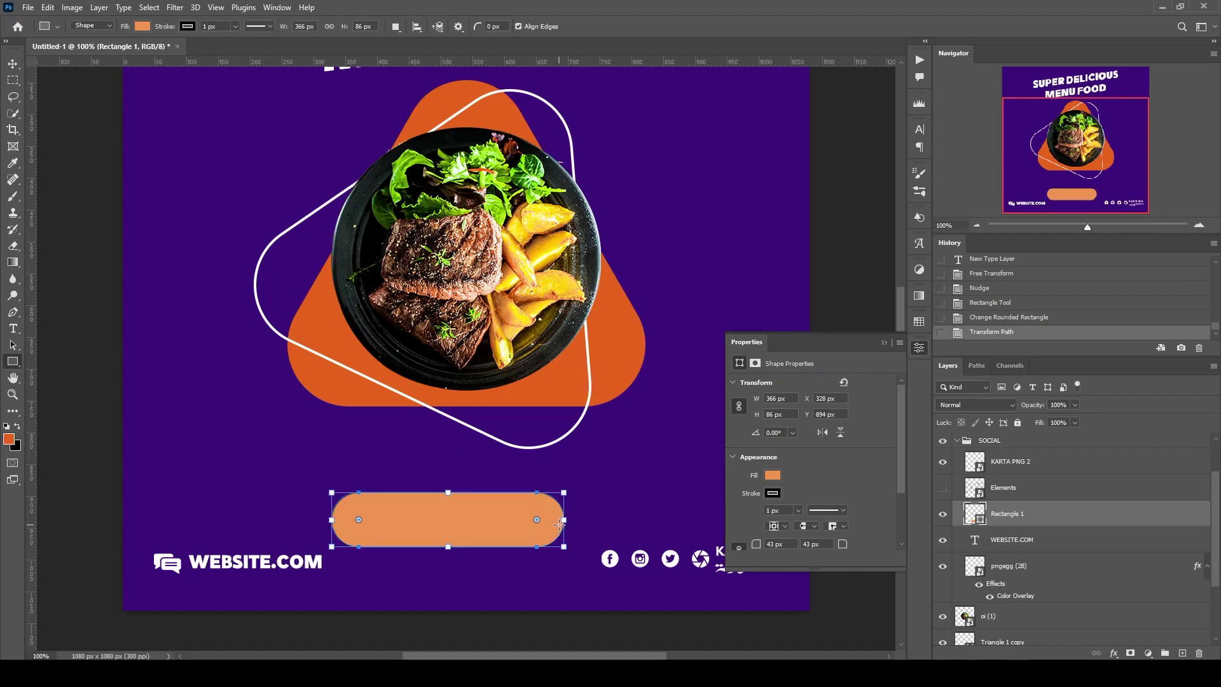
{"action": "left_click_drag", "start_coordinate": [564, 521], "coordinate": [550, 521]}
{"action": "left_click_drag", "start_coordinate": [551, 518], "coordinate": [539, 519]}
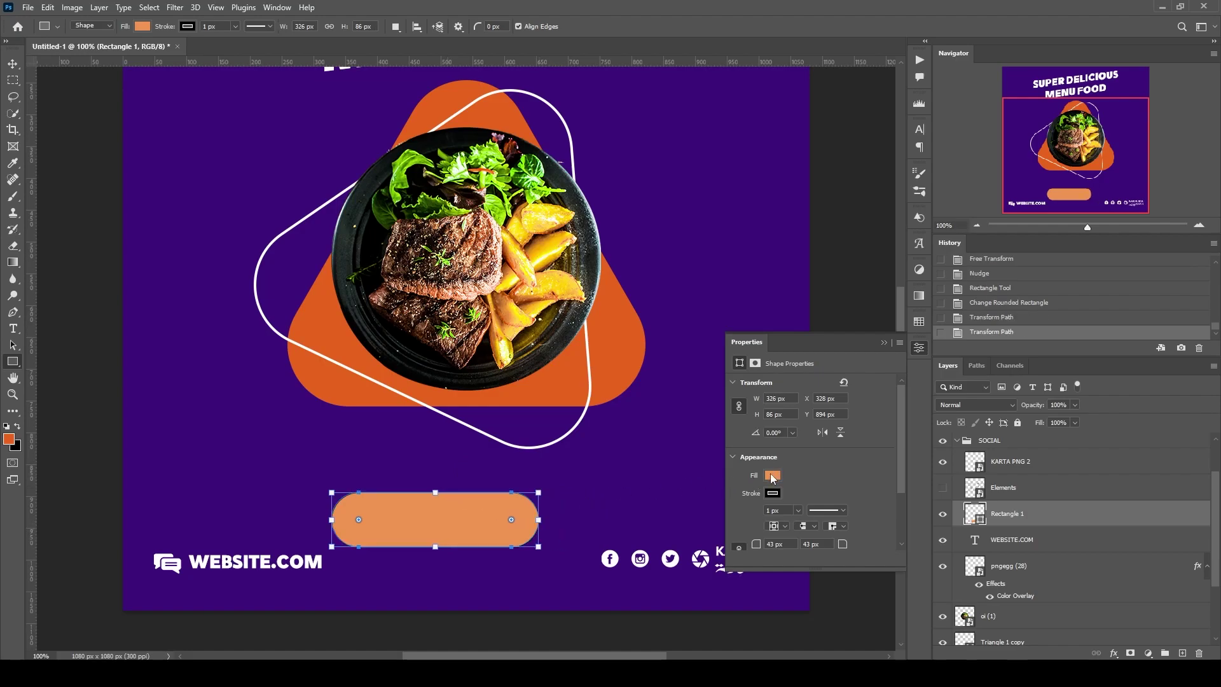
- Give the pill a white fill and no stroke
{"action": "left_click", "coordinate": [772, 476]}
{"action": "left_click", "coordinate": [753, 498]}
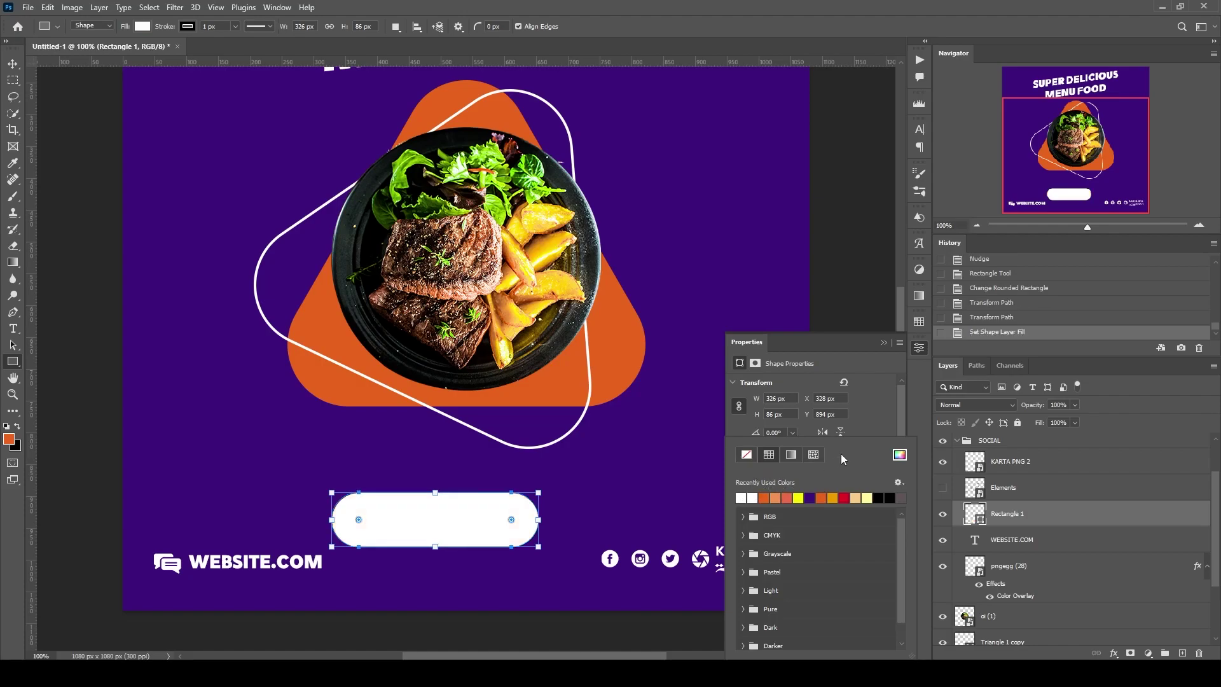
{"action": "left_click", "coordinate": [863, 431]}
{"action": "left_click", "coordinate": [772, 493]}
{"action": "left_click", "coordinate": [748, 456]}
{"action": "left_click", "coordinate": [859, 429]}
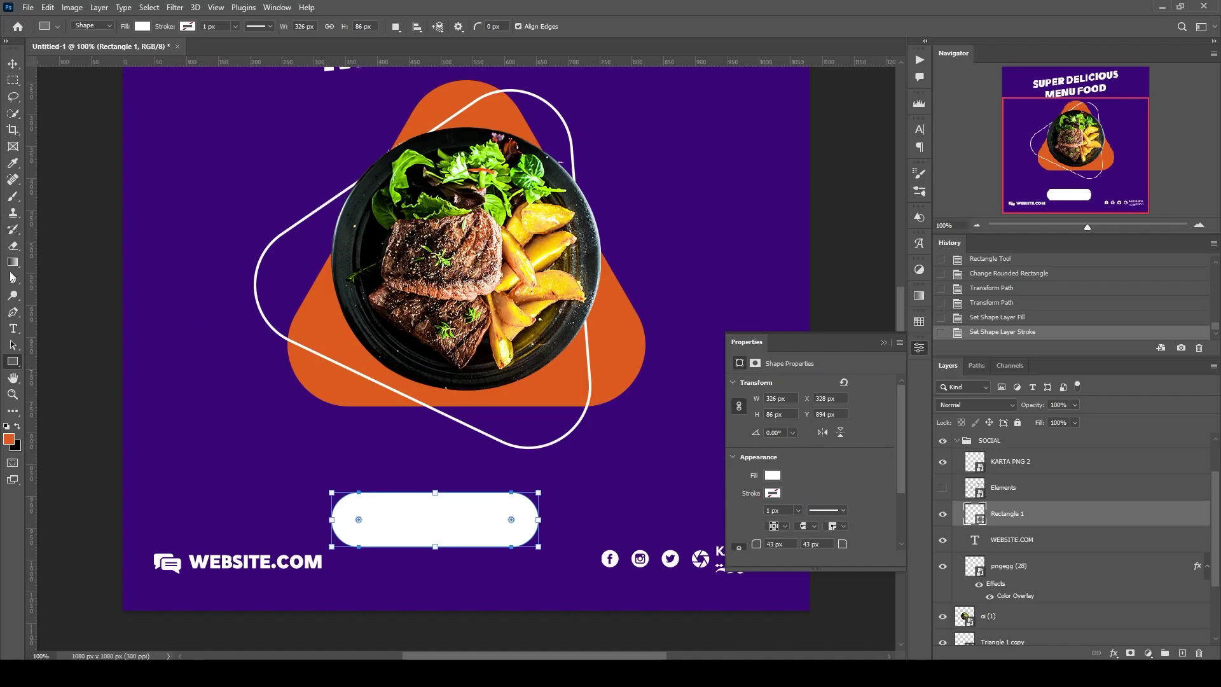
{"action": "left_click", "coordinate": [13, 329]}
- Add 'ORDER NOW' text in the background's navy purple and move it onto the button
{"action": "left_click", "coordinate": [436, 450]}
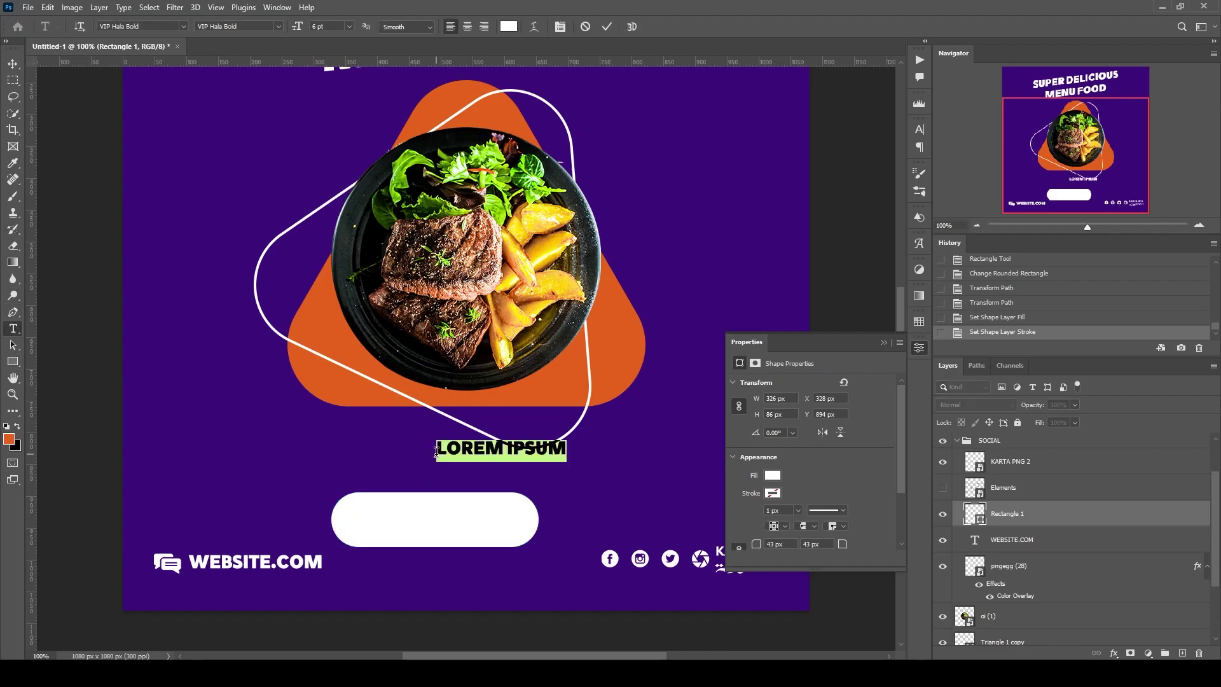
{"action": "type", "text": "ORDER NOW"}
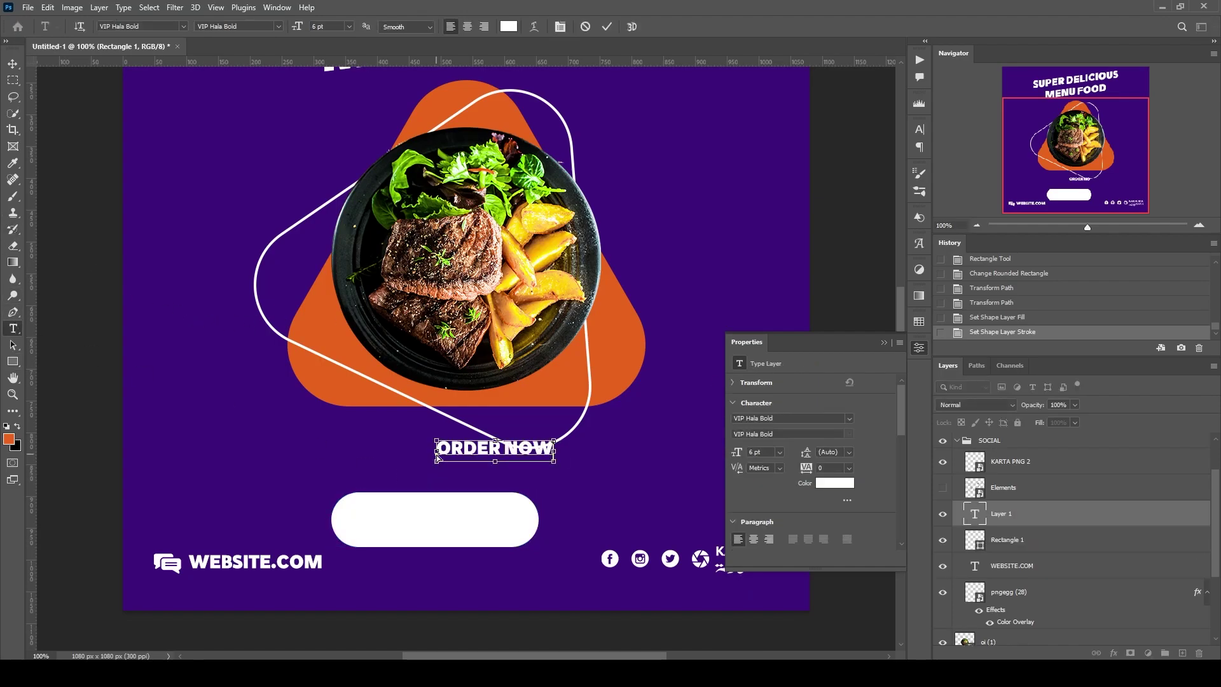
{"action": "key", "text": "ctrl+a"}
{"action": "left_click", "coordinate": [14, 438]}
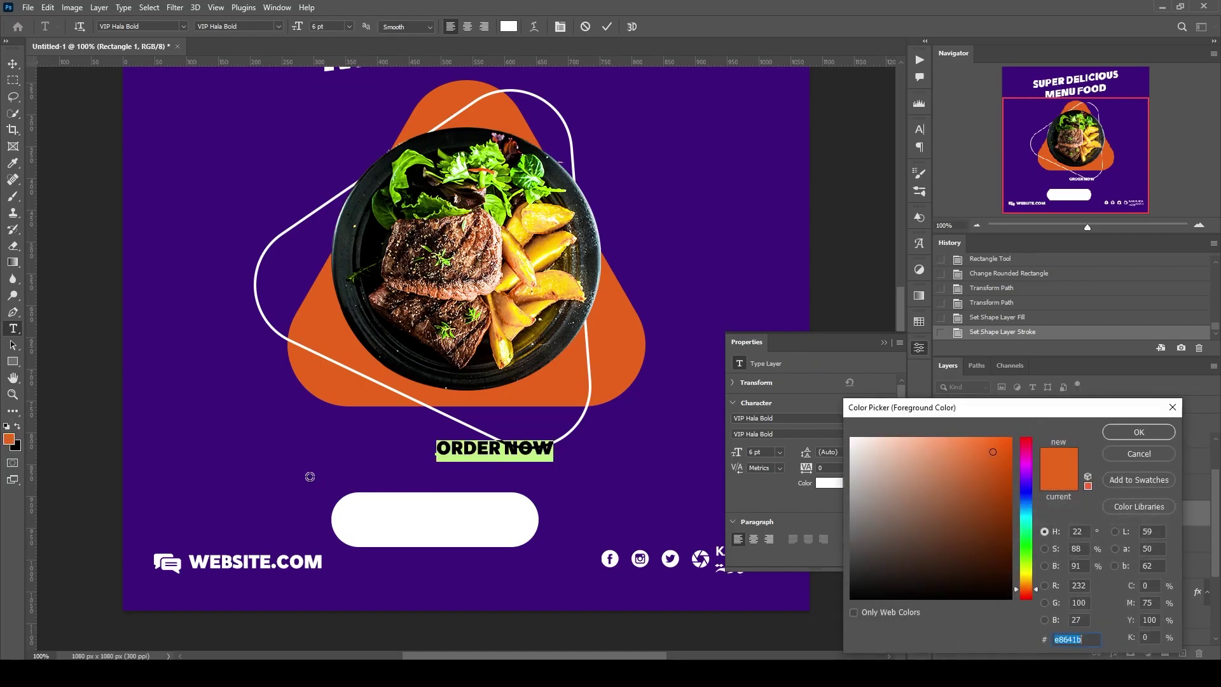
{"action": "left_click", "coordinate": [265, 428]}
{"action": "key", "text": "Return"}
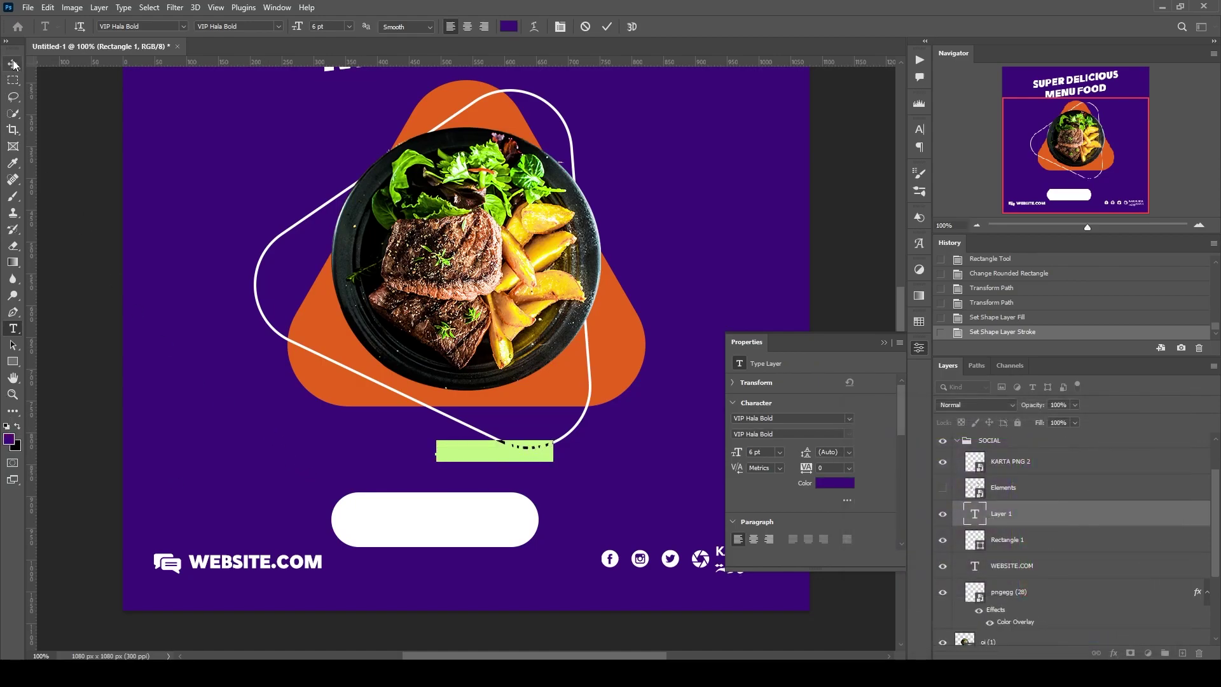
{"action": "type", "text": "ORDER NOW"}
{"action": "left_click", "coordinate": [13, 65]}
{"action": "left_click_drag", "start_coordinate": [511, 470], "coordinate": [451, 548]}
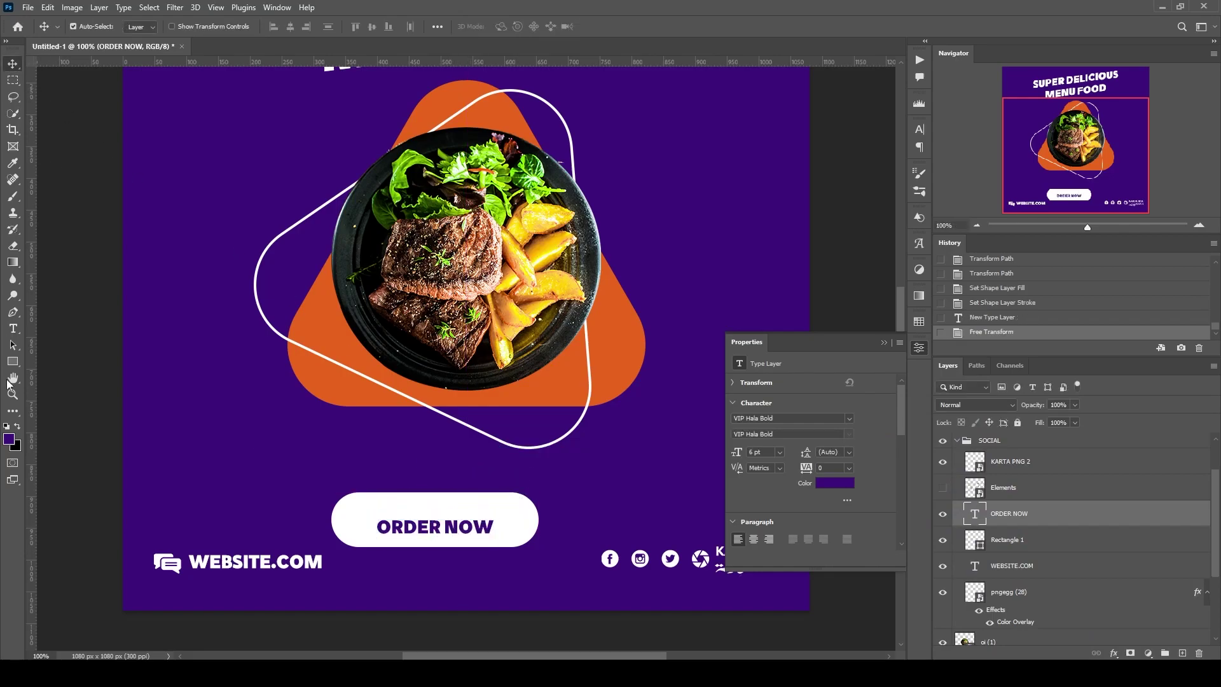
{"action": "key", "text": "Return"}
- Increase the ORDER NOW text size to 9 pt
{"action": "left_click", "coordinate": [13, 328]}
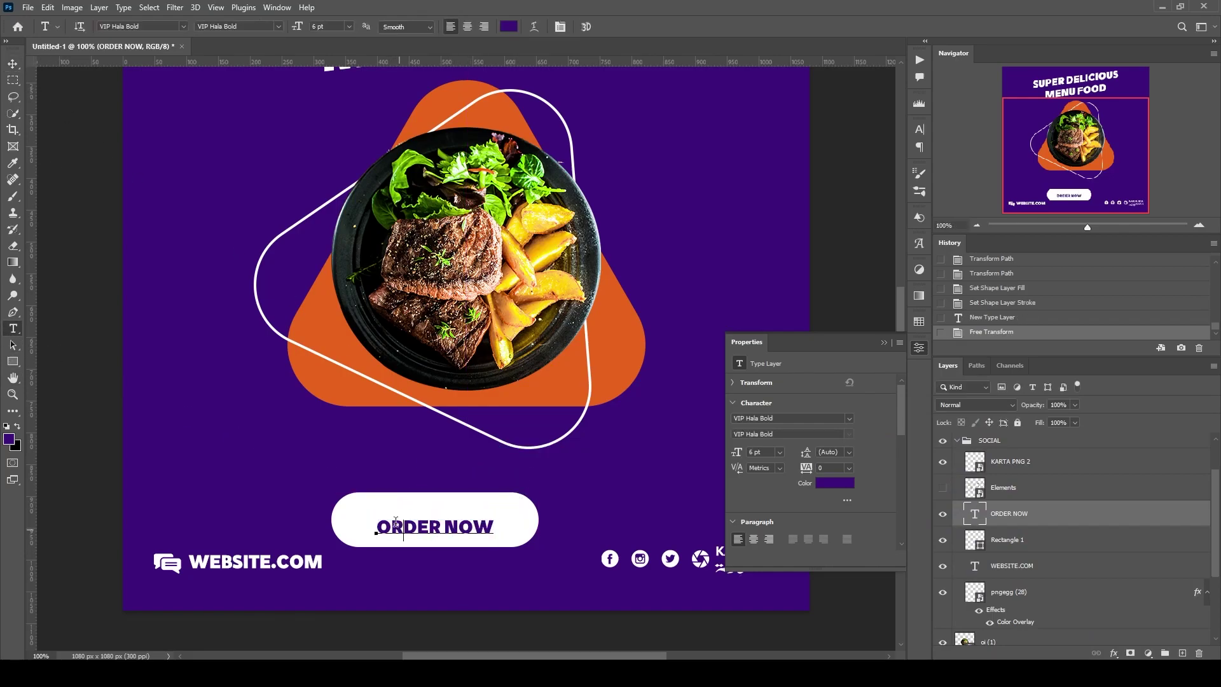
{"action": "left_click", "coordinate": [395, 522]}
{"action": "key", "text": "ctrl+a"}
{"action": "left_click", "coordinate": [294, 27]}
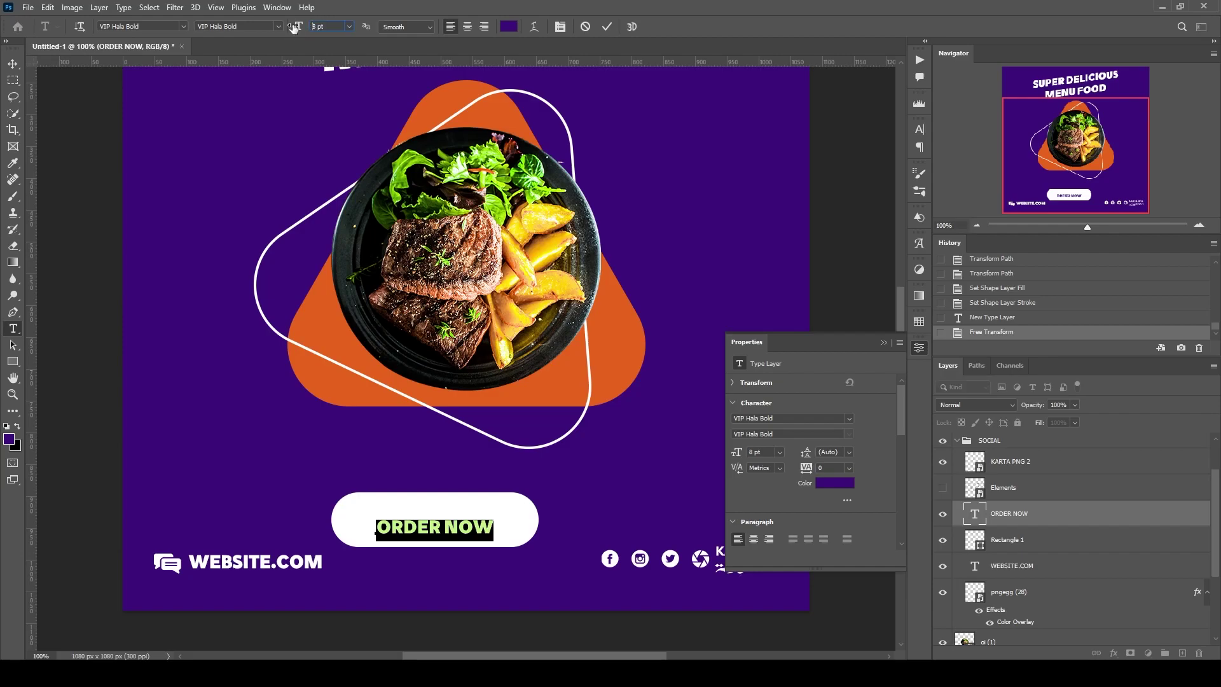
{"action": "key", "text": "Return"}
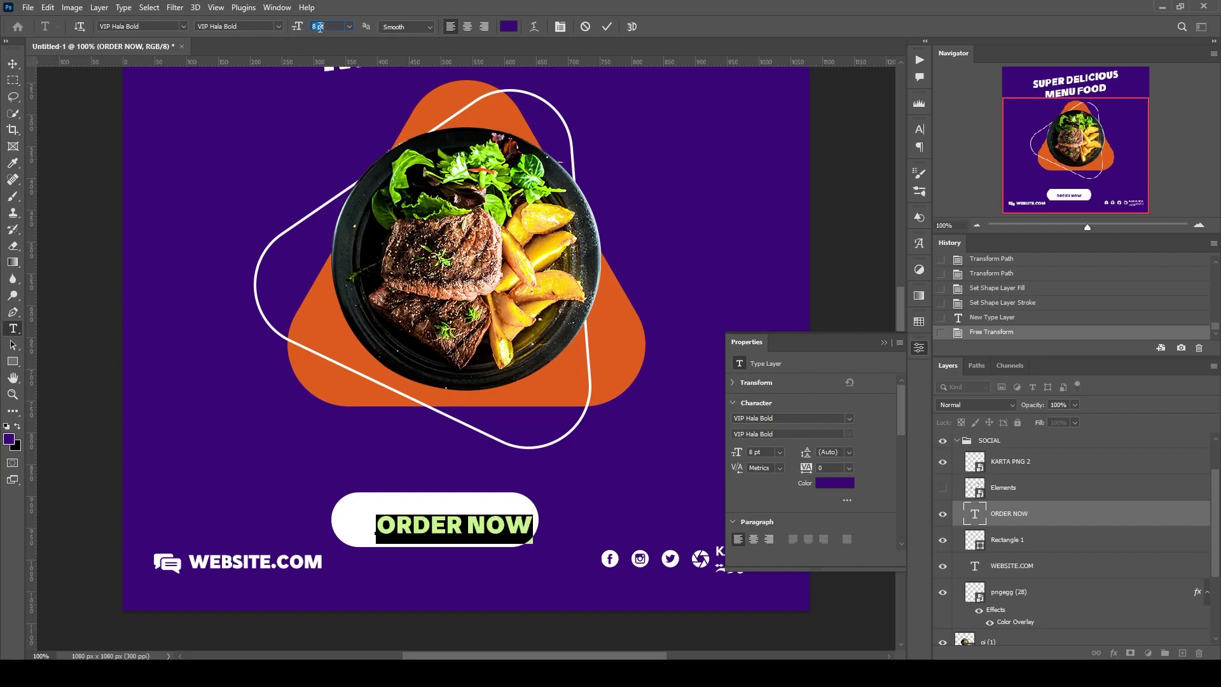
{"action": "type", "text": "9"}
{"action": "key", "text": "Return"}
{"action": "left_click", "coordinate": [12, 64]}
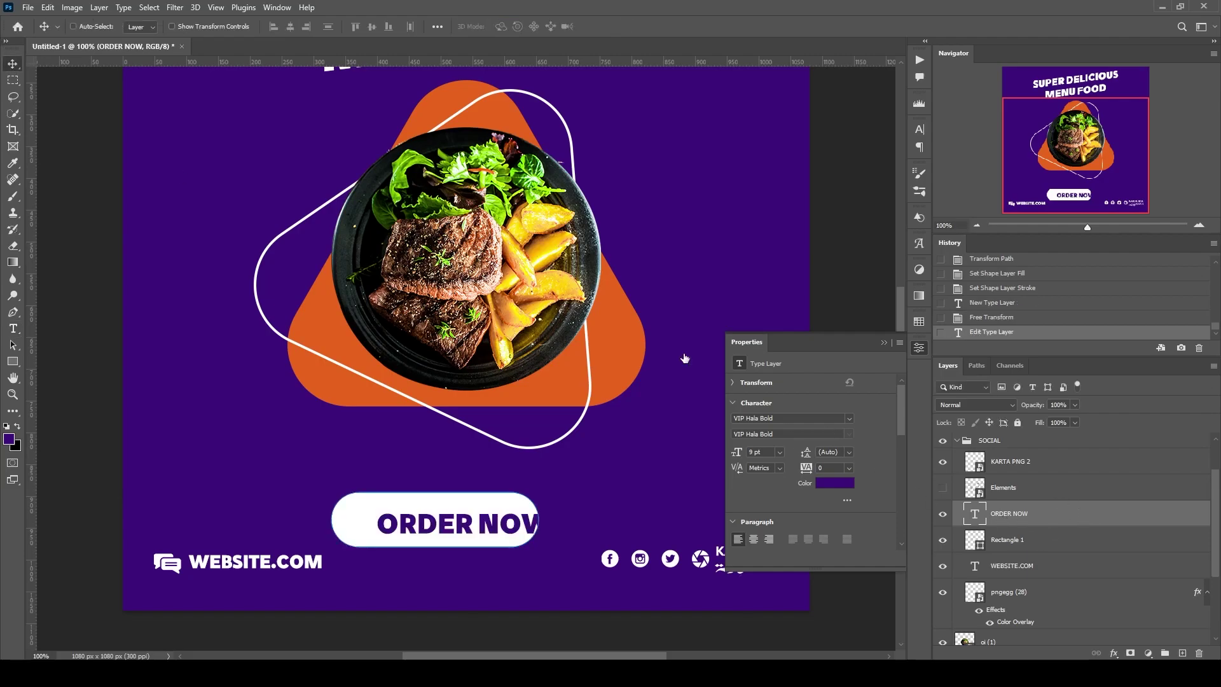
- Centre the button and its text on the canvas, then move it down above the footer
{"action": "left_click", "coordinate": [1039, 540], "text": "shift"}
{"action": "key", "text": "ctrl+a"}
{"action": "left_click", "coordinate": [290, 26]}
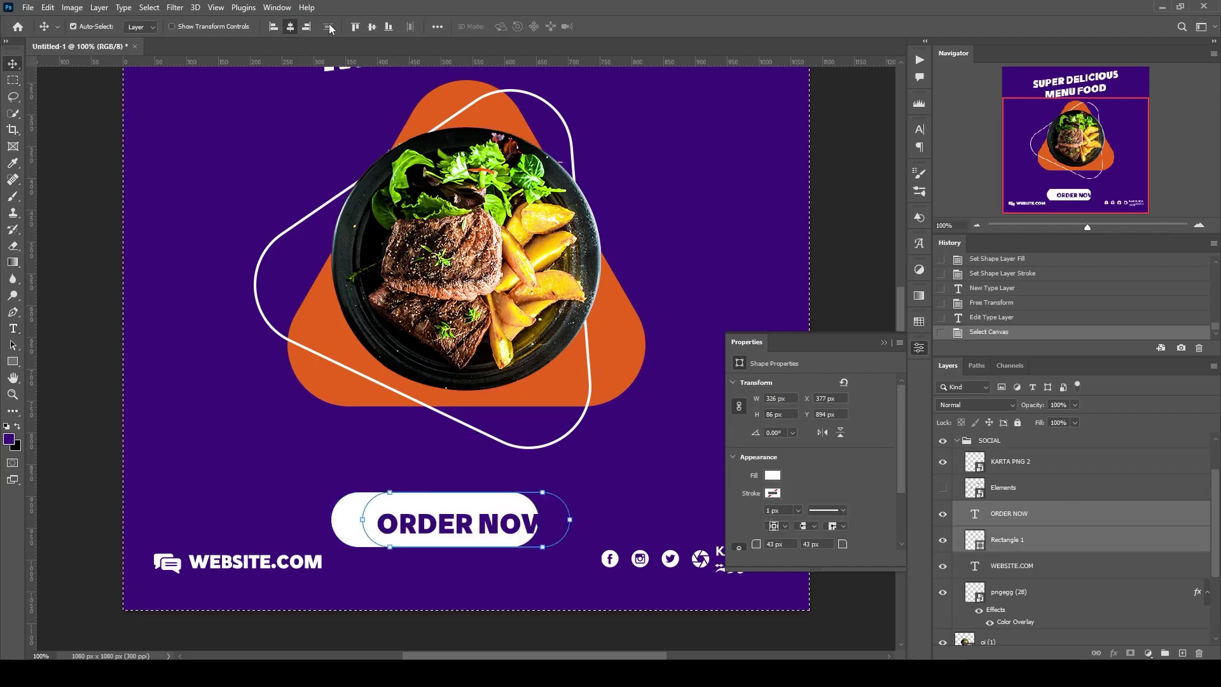
{"action": "left_click", "coordinate": [371, 26]}
{"action": "key", "text": "ctrl+d"}
{"action": "key", "text": "ctrl+t"}
{"action": "left_click_drag", "start_coordinate": [507, 274], "coordinate": [507, 513]}
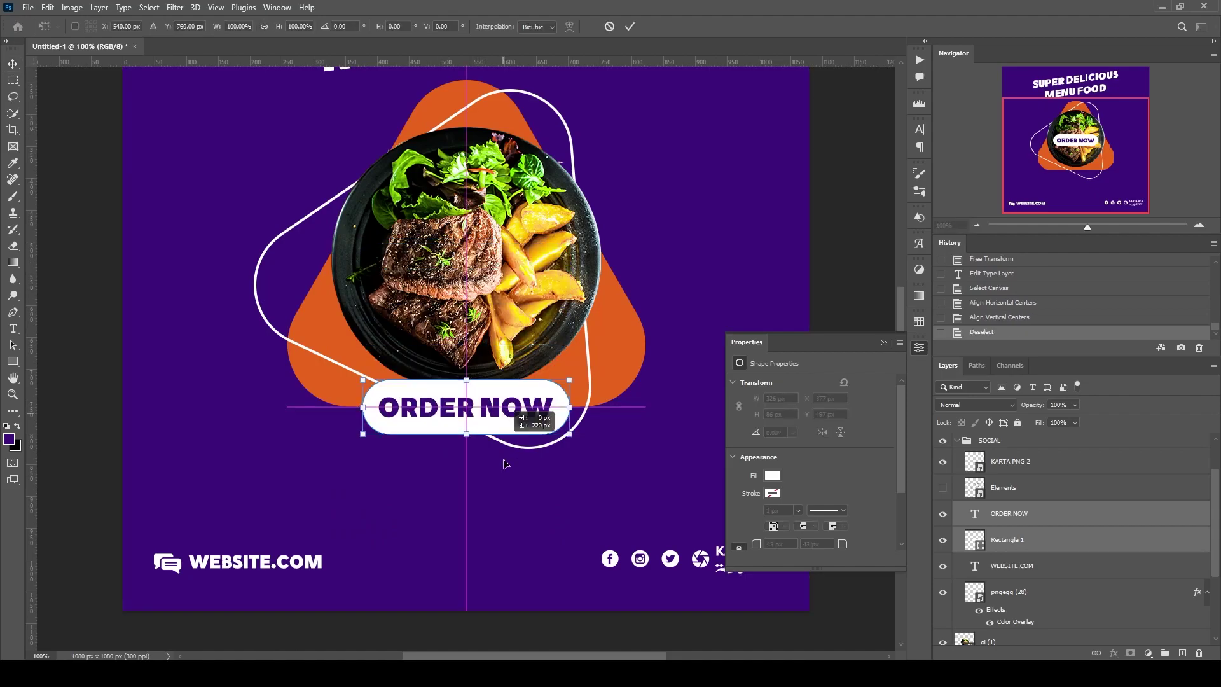
{"action": "left_click", "coordinate": [628, 27]}
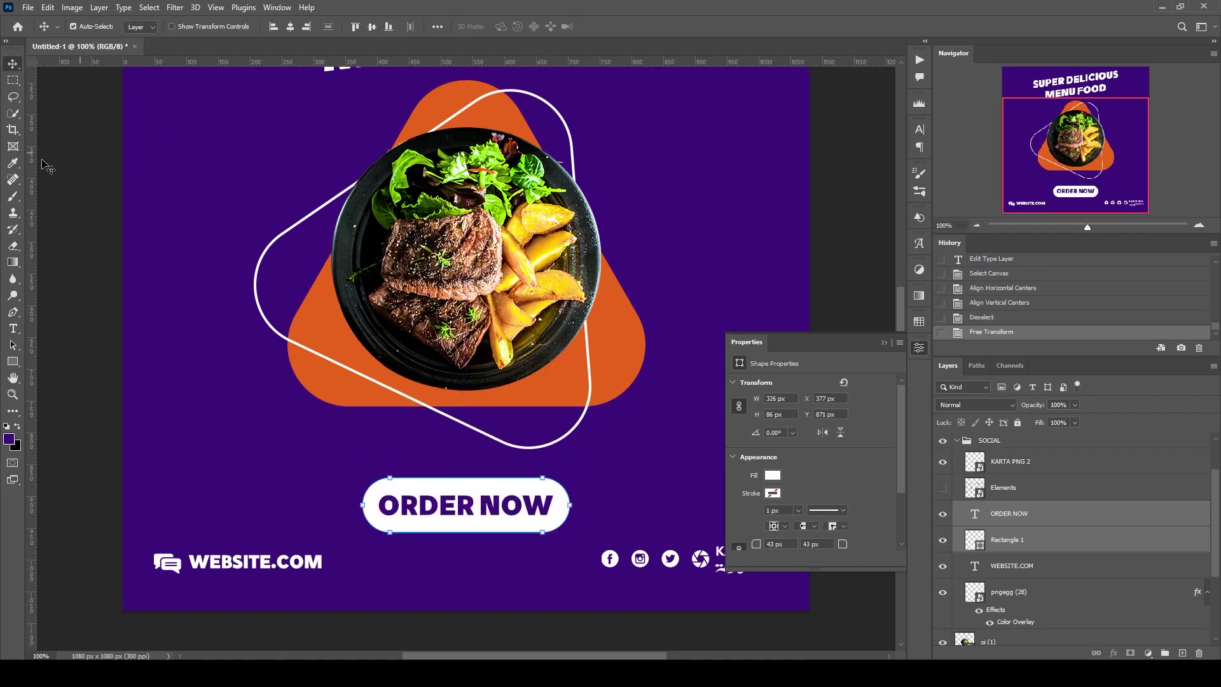
{"action": "left_click", "coordinate": [919, 347]}
{"action": "left_click", "coordinate": [1005, 441]}
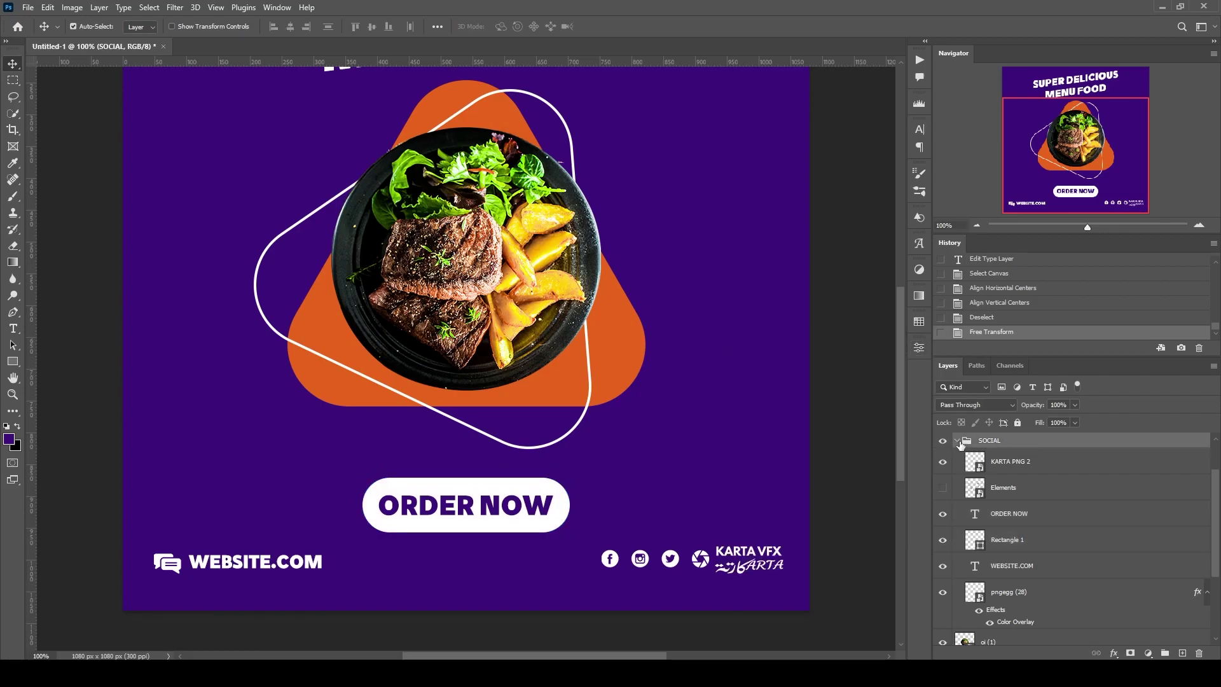
{"action": "scroll", "coordinate": [525, 380], "scroll_direction": "up", "scroll_amount": 1}
{"action": "scroll", "coordinate": [525, 380], "scroll_direction": "up", "scroll_amount": 1}
{"action": "scroll", "coordinate": [525, 380], "scroll_direction": "up", "scroll_amount": 2}
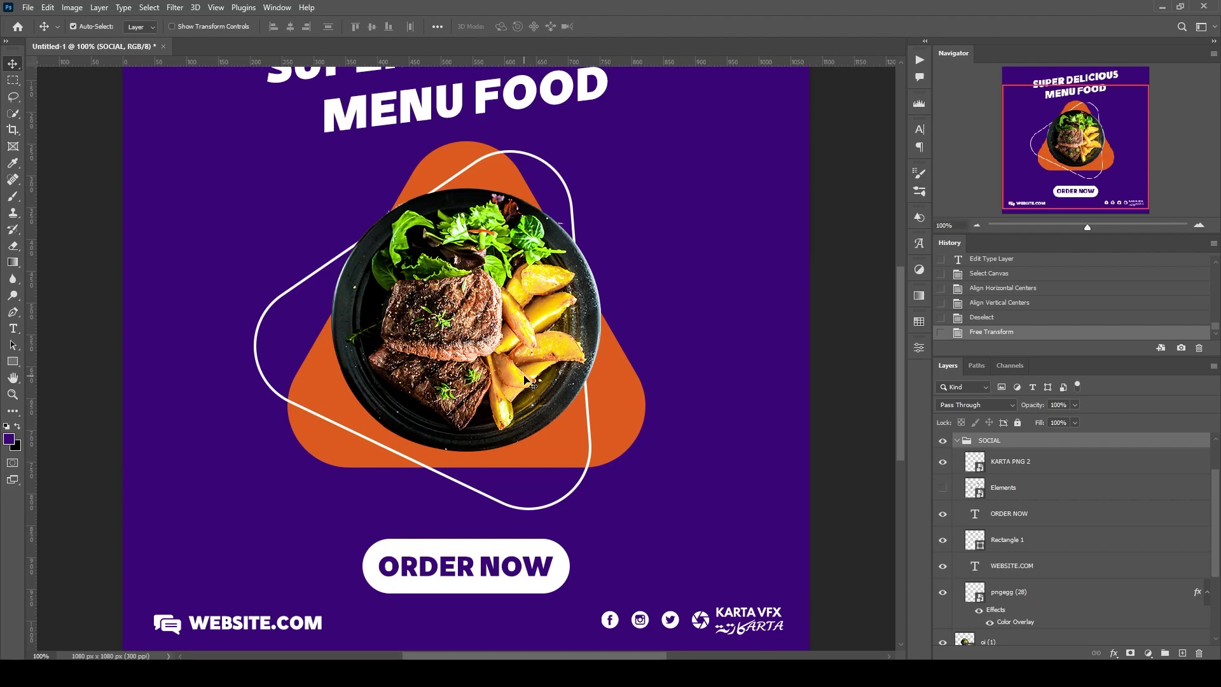
{"action": "scroll", "coordinate": [540, 371], "scroll_direction": "up", "scroll_amount": 1}
{"action": "scroll", "coordinate": [566, 359], "scroll_direction": "up", "scroll_amount": 1}
{"action": "scroll", "coordinate": [597, 346], "scroll_direction": "down", "scroll_amount": 3}
{"action": "scroll", "coordinate": [635, 331], "scroll_direction": "up", "scroll_amount": 3}
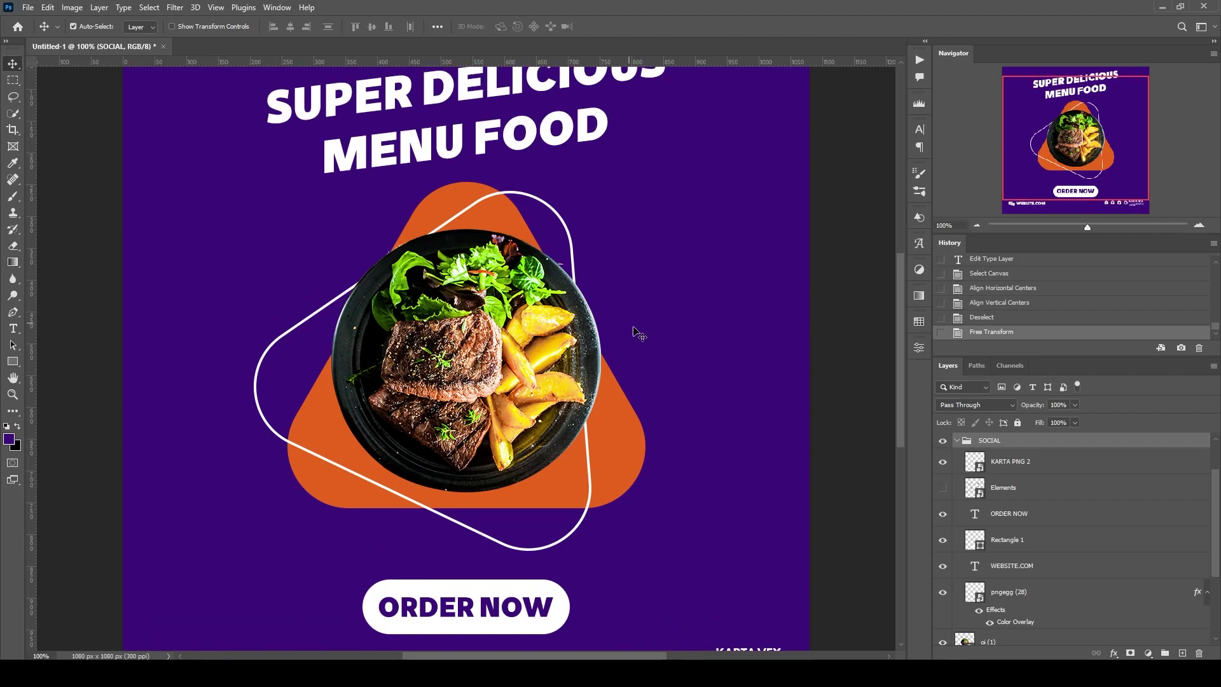
{"action": "scroll", "coordinate": [638, 332], "scroll_direction": "up", "scroll_amount": 2}
{"action": "scroll", "coordinate": [611, 394], "scroll_direction": "down", "scroll_amount": 1}
{"action": "scroll", "coordinate": [604, 417], "scroll_direction": "up", "scroll_amount": 2}
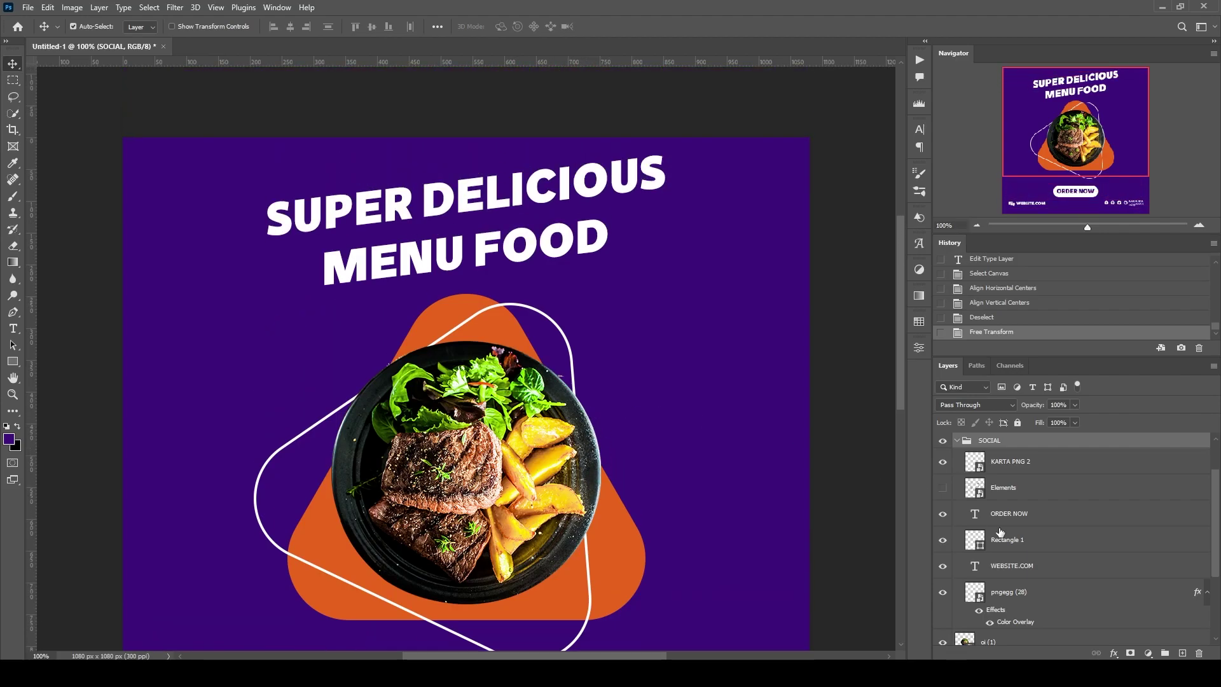
- Show the Elements layer and copy the lower-left halftone dot circle to a new layer
{"action": "left_click", "coordinate": [942, 488]}
{"action": "left_click", "coordinate": [1006, 496]}
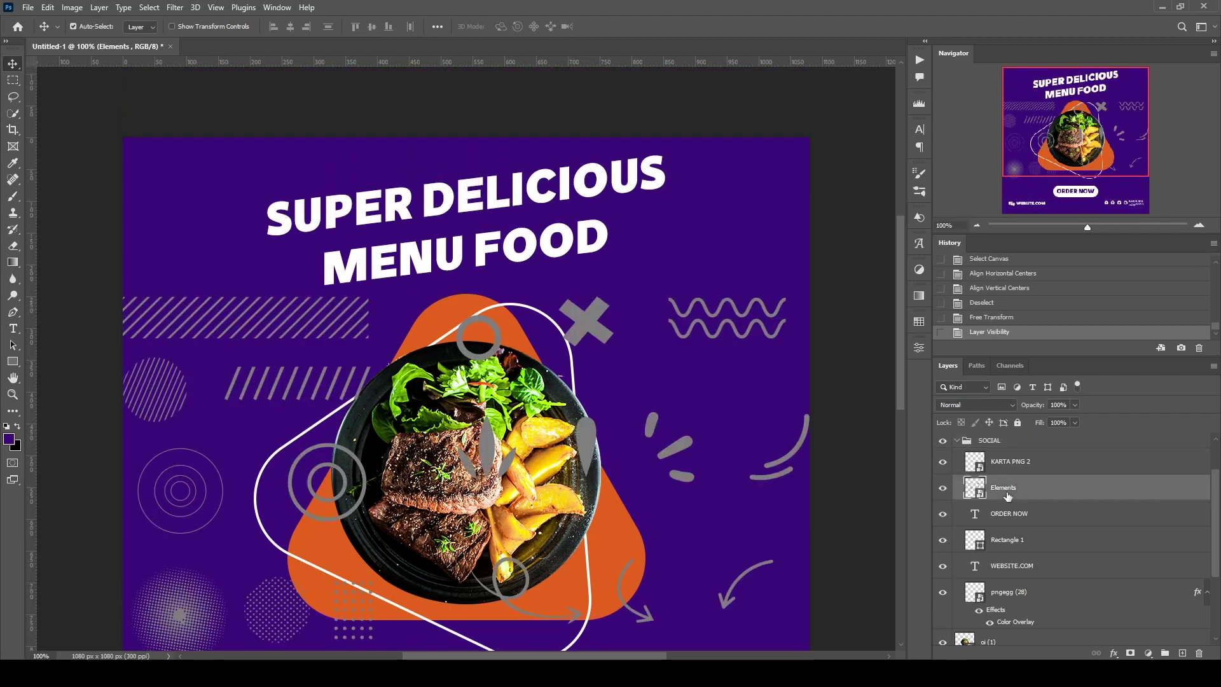
{"action": "left_click", "coordinate": [13, 80]}
{"action": "scroll", "coordinate": [257, 463], "scroll_direction": "down", "scroll_amount": 2}
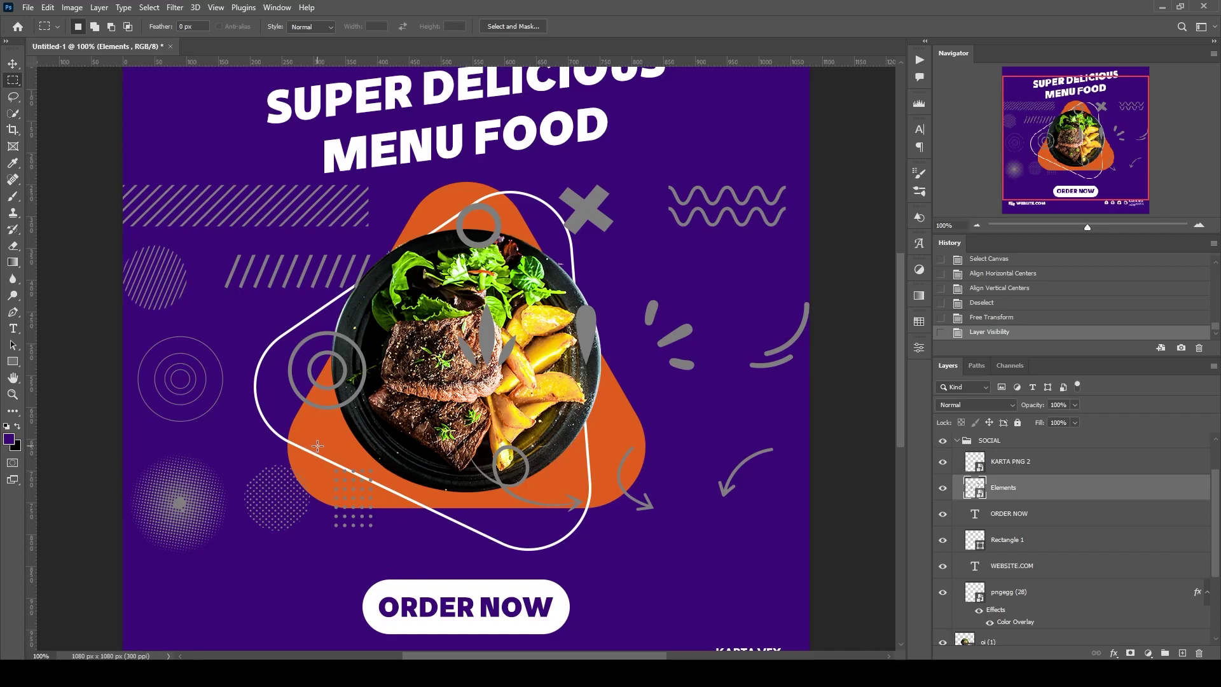
{"action": "left_click_drag", "start_coordinate": [317, 445], "coordinate": [233, 551]}
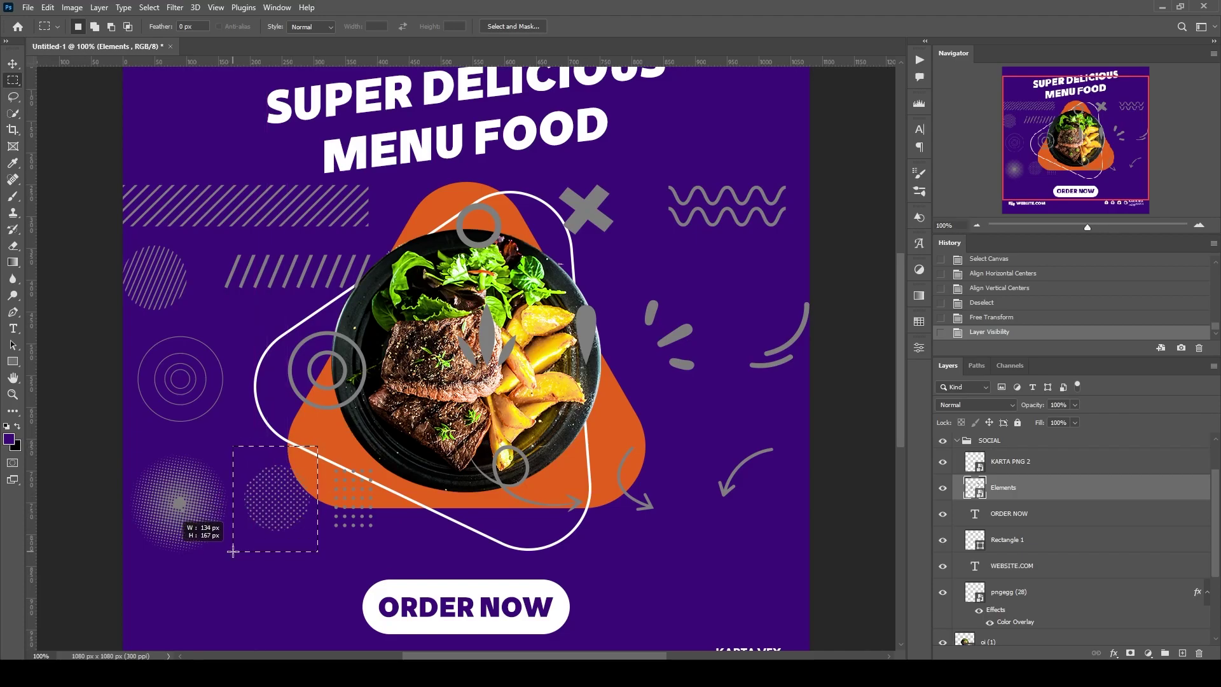
{"action": "right_click", "coordinate": [288, 506]}
{"action": "left_click", "coordinate": [324, 338]}
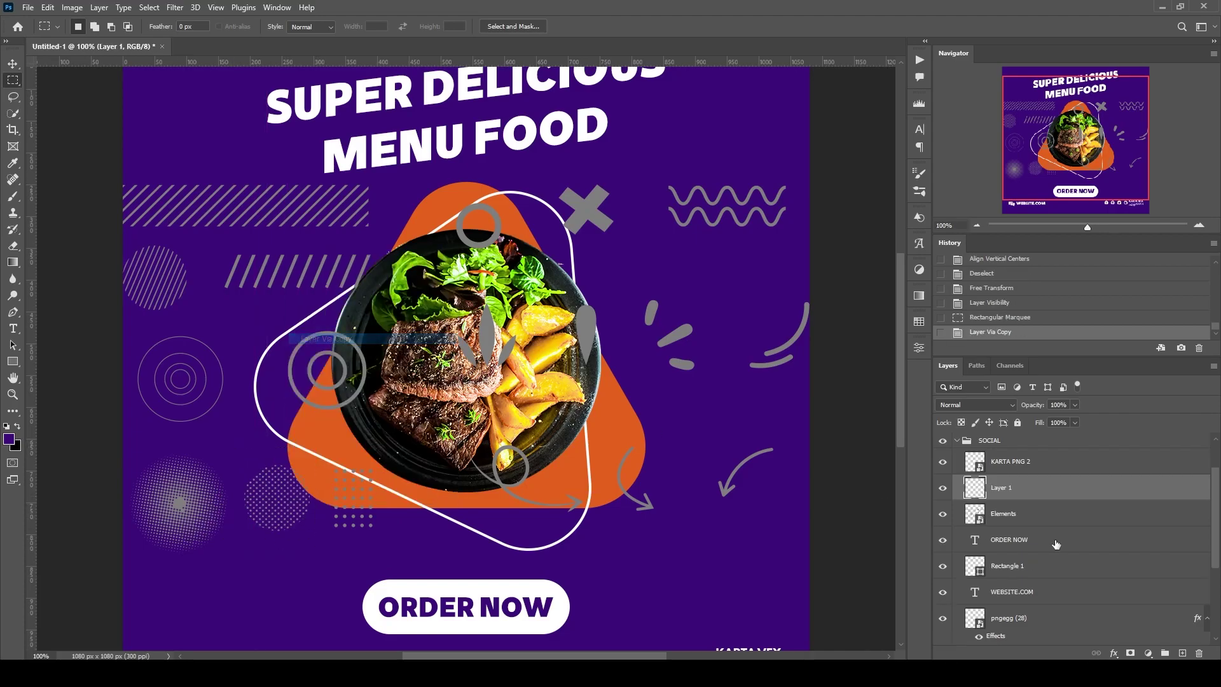
- Copy the curved arrow onto its own layer and hide the Elements layer
{"action": "left_click", "coordinate": [1004, 513]}
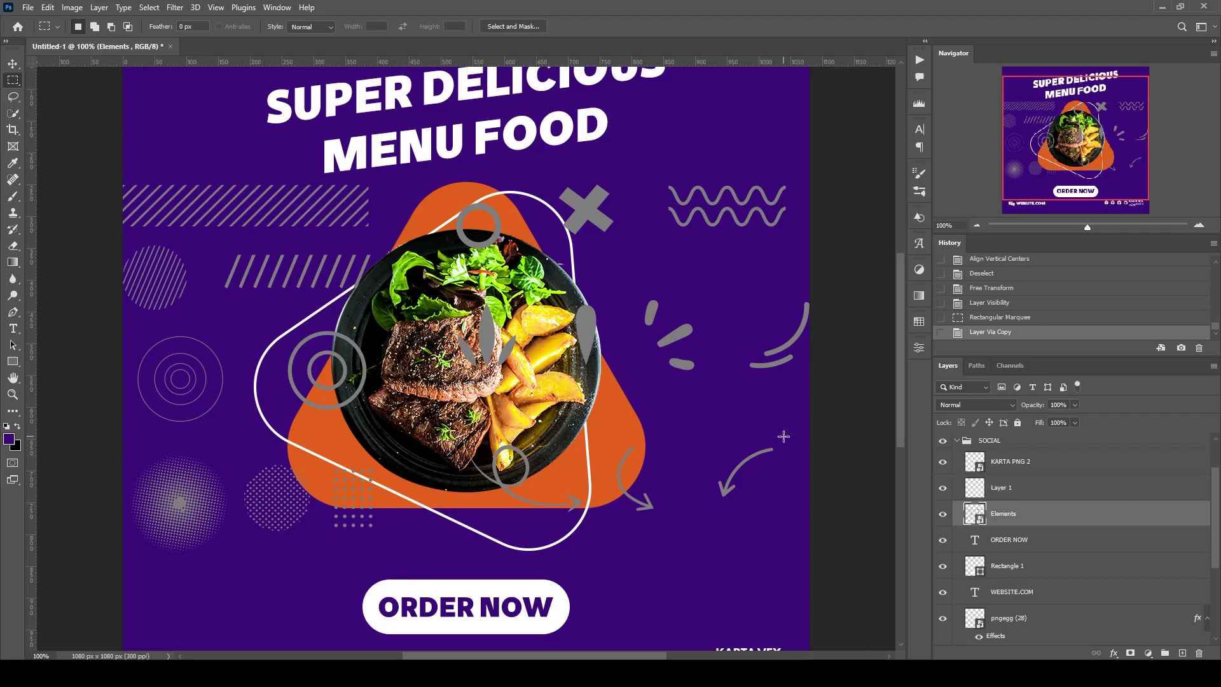
{"action": "scroll", "coordinate": [551, 518], "scroll_direction": "down", "scroll_amount": 3}
{"action": "scroll", "coordinate": [784, 409], "scroll_direction": "up", "scroll_amount": 1}
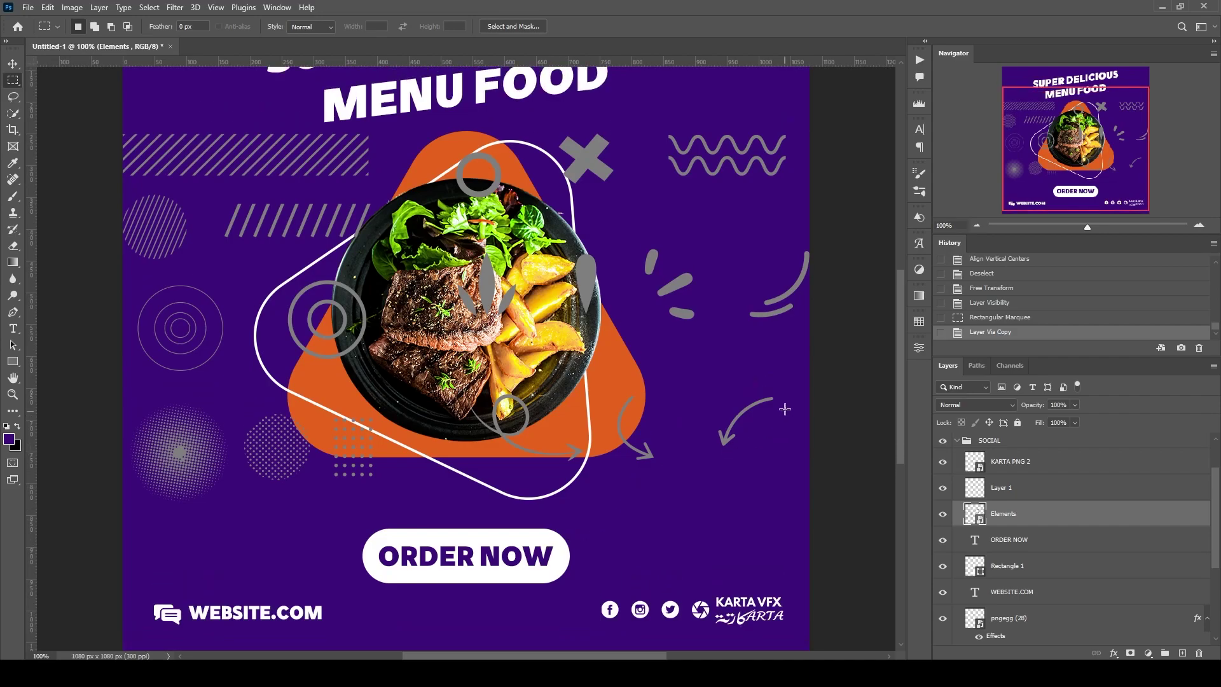
{"action": "left_click_drag", "start_coordinate": [787, 386], "coordinate": [700, 463]}
{"action": "right_click", "coordinate": [730, 440]}
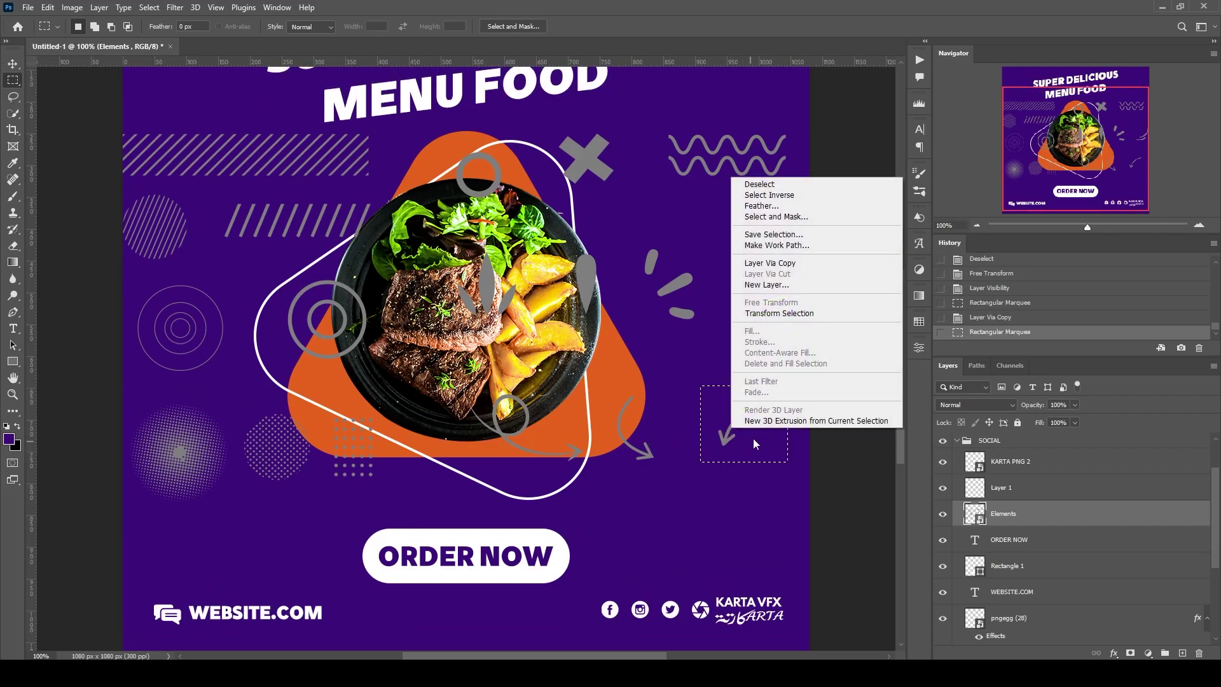
{"action": "left_click", "coordinate": [770, 264]}
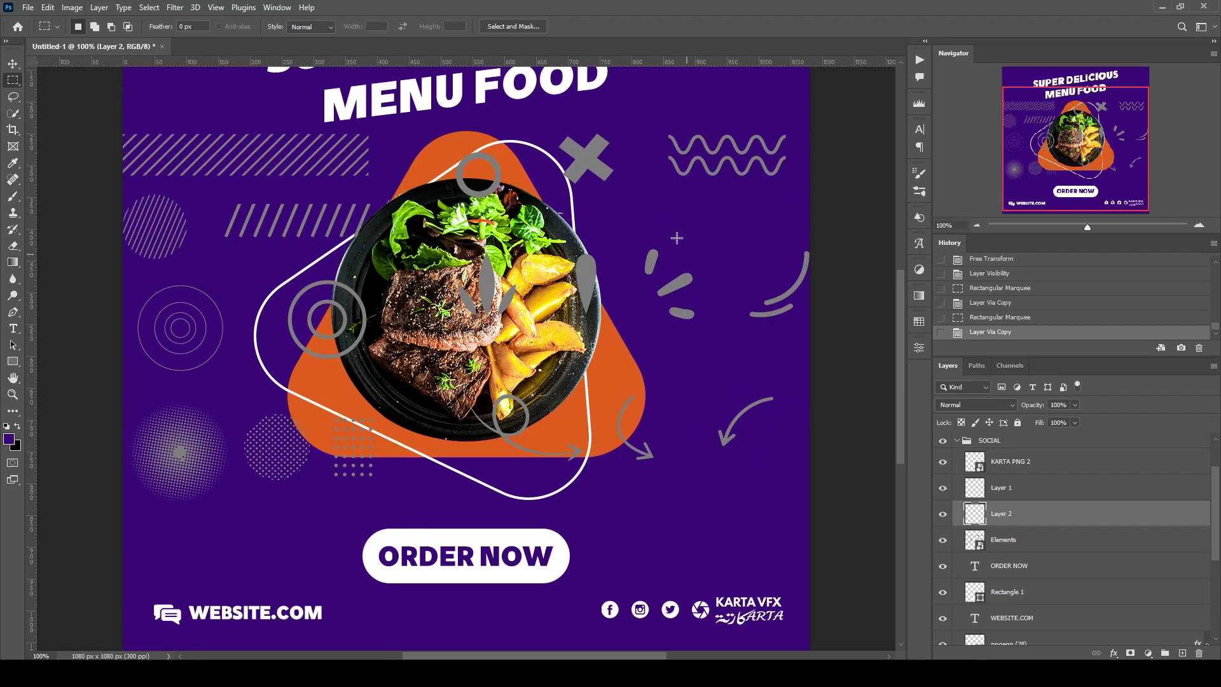
{"action": "left_click", "coordinate": [14, 64]}
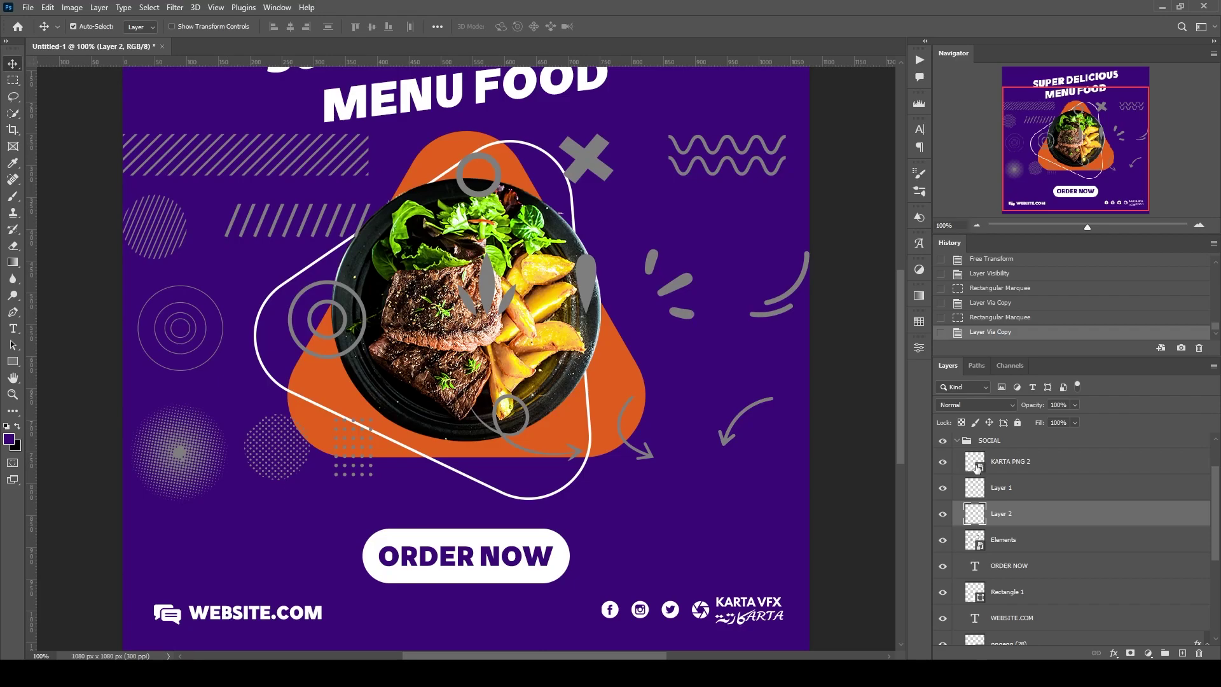
{"action": "left_click", "coordinate": [941, 539]}
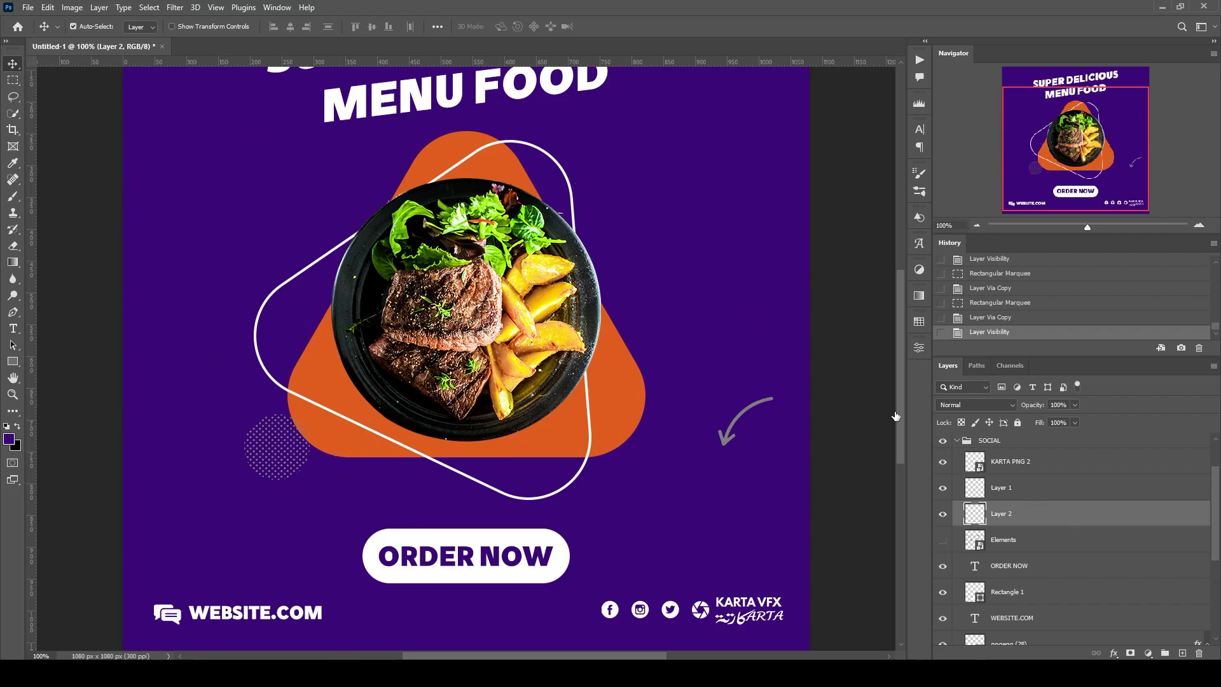
- Add a white Color Overlay to the arrow layer and copy it to the dots layer
{"action": "double_click", "coordinate": [1113, 514]}
{"action": "left_click", "coordinate": [786, 448]}
{"action": "key", "text": "Return"}
{"action": "left_click_drag", "start_coordinate": [1168, 513], "coordinate": [1168, 490]}
- Enlarge the dot pattern and place it in the top-right corner
{"action": "left_click", "coordinate": [284, 462]}
{"action": "key", "text": "ctrl+t"}
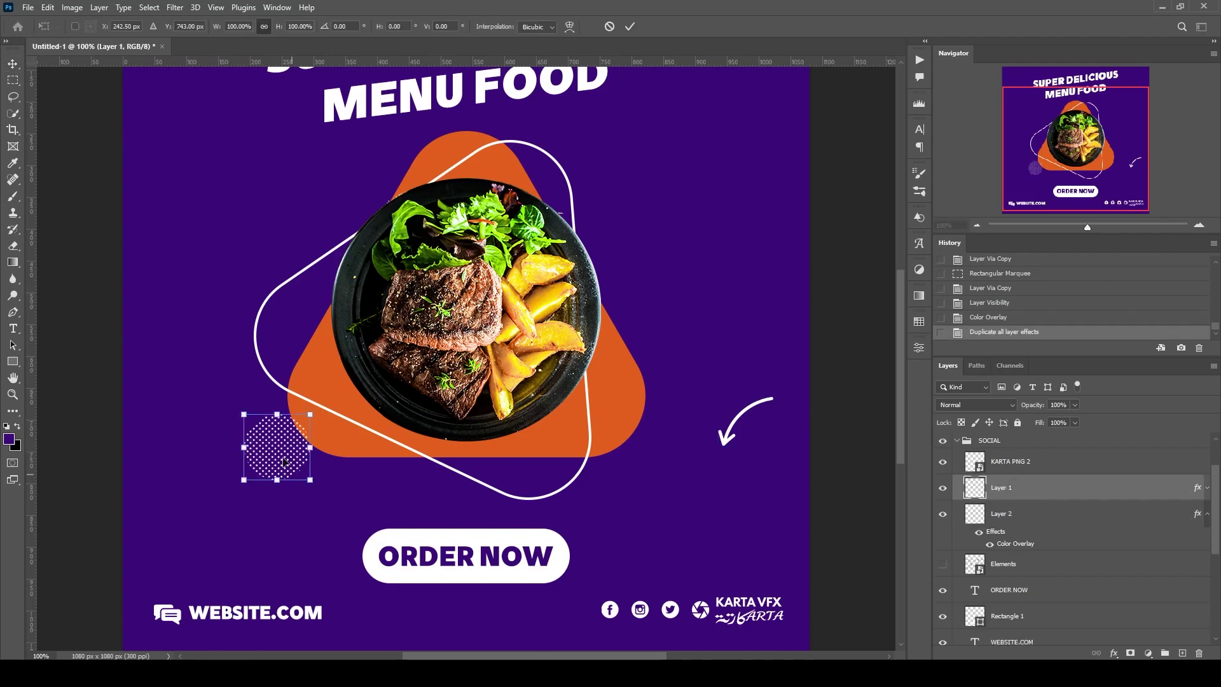
{"action": "scroll", "coordinate": [285, 462], "scroll_direction": "up", "scroll_amount": 3}
{"action": "left_click_drag", "start_coordinate": [276, 601], "coordinate": [807, 344]}
{"action": "left_click_drag", "start_coordinate": [771, 305], "coordinate": [712, 121]}
{"action": "key", "text": "Return"}
- Duplicate the dots into the top-left corner and slightly shrink the top-right dots
{"action": "mouse_move", "coordinate": [1170, 488]}
{"action": "left_mouse_down"}
{"action": "mouse_move", "coordinate": [1170, 637]}
{"action": "mouse_move", "coordinate": [242, 166]}
{"action": "mouse_move", "coordinate": [121, 166]}
{"action": "left_mouse_up"}
{"action": "key", "text": "ctrl+t"}
{"action": "key", "text": "Return"}
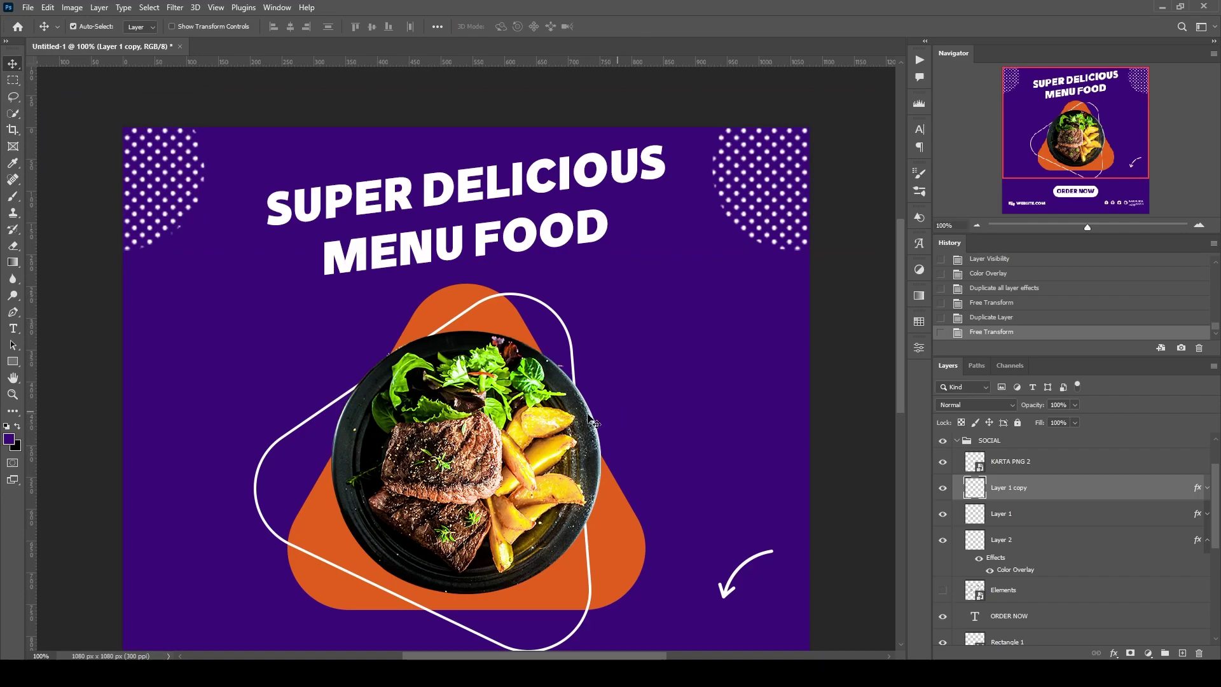
{"action": "left_click", "coordinate": [1036, 512]}
{"action": "key", "text": "ctrl+t"}
{"action": "left_click_drag", "start_coordinate": [705, 167], "coordinate": [721, 166]}
{"action": "key", "text": "Return"}
- Scale the arrow down and nudge it into place above the ORDER NOW button
{"action": "scroll", "coordinate": [722, 400], "scroll_direction": "down", "scroll_amount": 3}
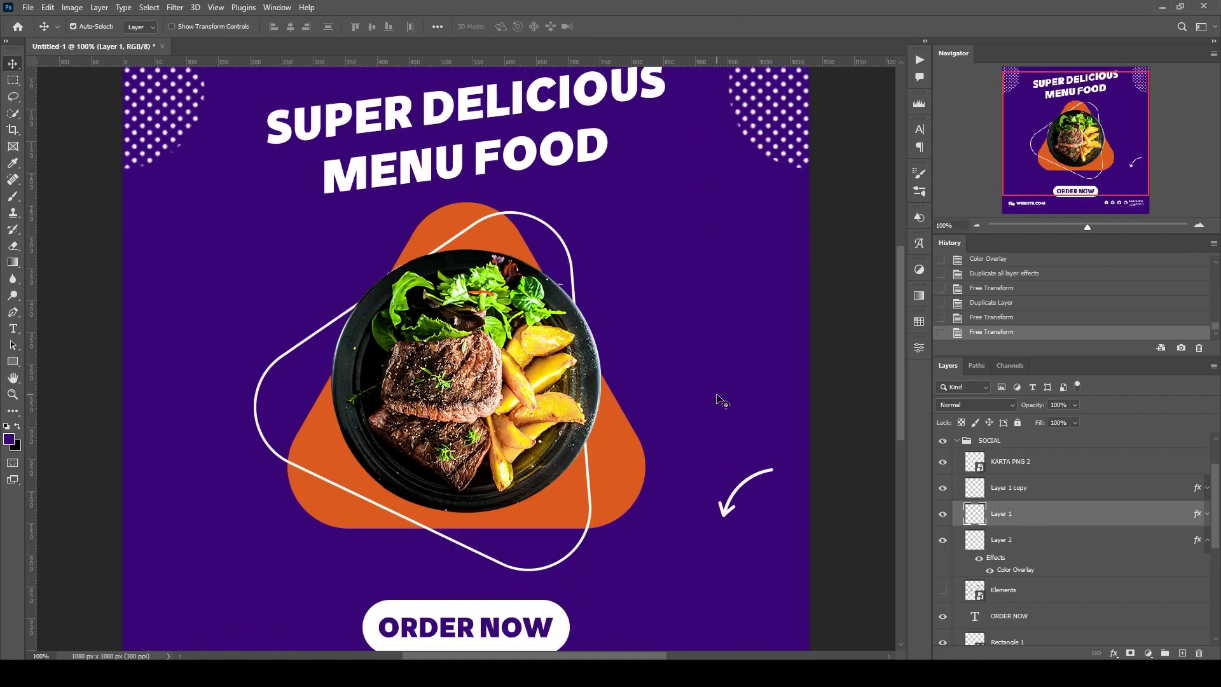
{"action": "scroll", "coordinate": [721, 401], "scroll_direction": "down", "scroll_amount": 1}
{"action": "left_click", "coordinate": [747, 445]}
{"action": "key", "text": "ctrl+t"}
{"action": "mouse_move", "coordinate": [763, 452]}
{"action": "left_mouse_down"}
{"action": "mouse_move", "coordinate": [332, 541]}
{"action": "mouse_move", "coordinate": [451, 512]}
{"action": "left_mouse_up"}
{"action": "key", "text": "Return"}
{"action": "key", "text": "shift+Right"}
{"action": "key", "text": "shift+Right"}
{"action": "key", "text": "shift+Down"}
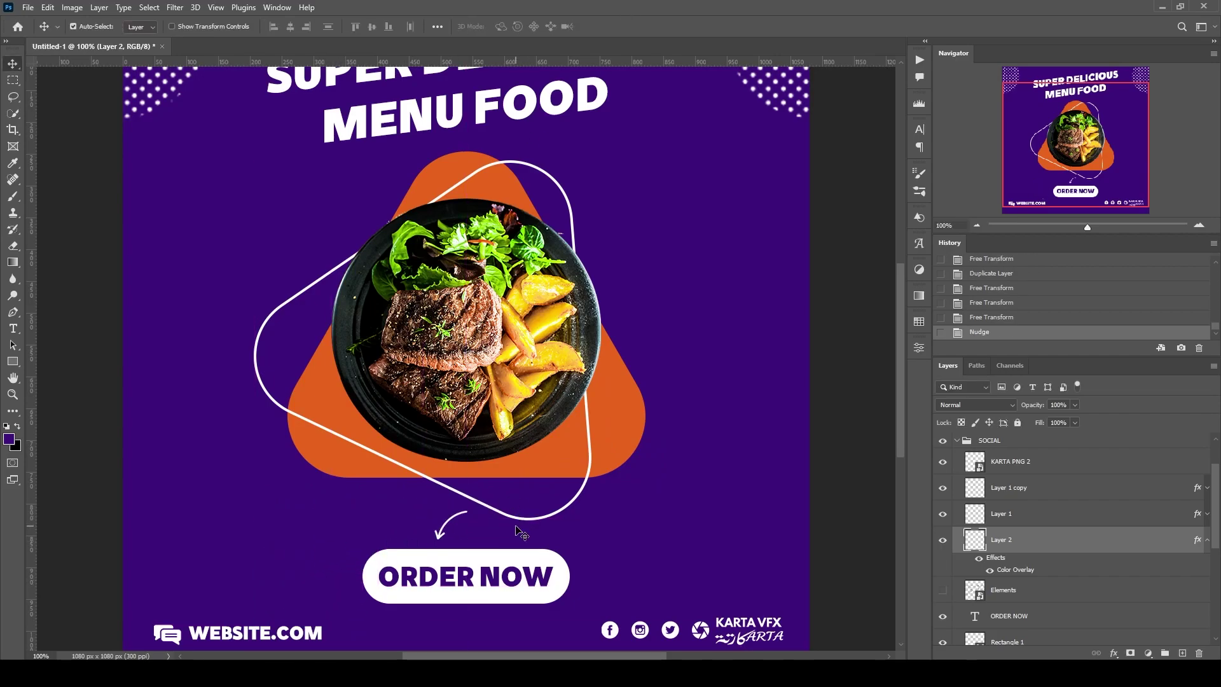
- Draw a small triangle to the right of the plate
{"action": "scroll", "coordinate": [254, 458], "scroll_direction": "up", "scroll_amount": 1}
{"action": "left_click", "coordinate": [13, 361]}
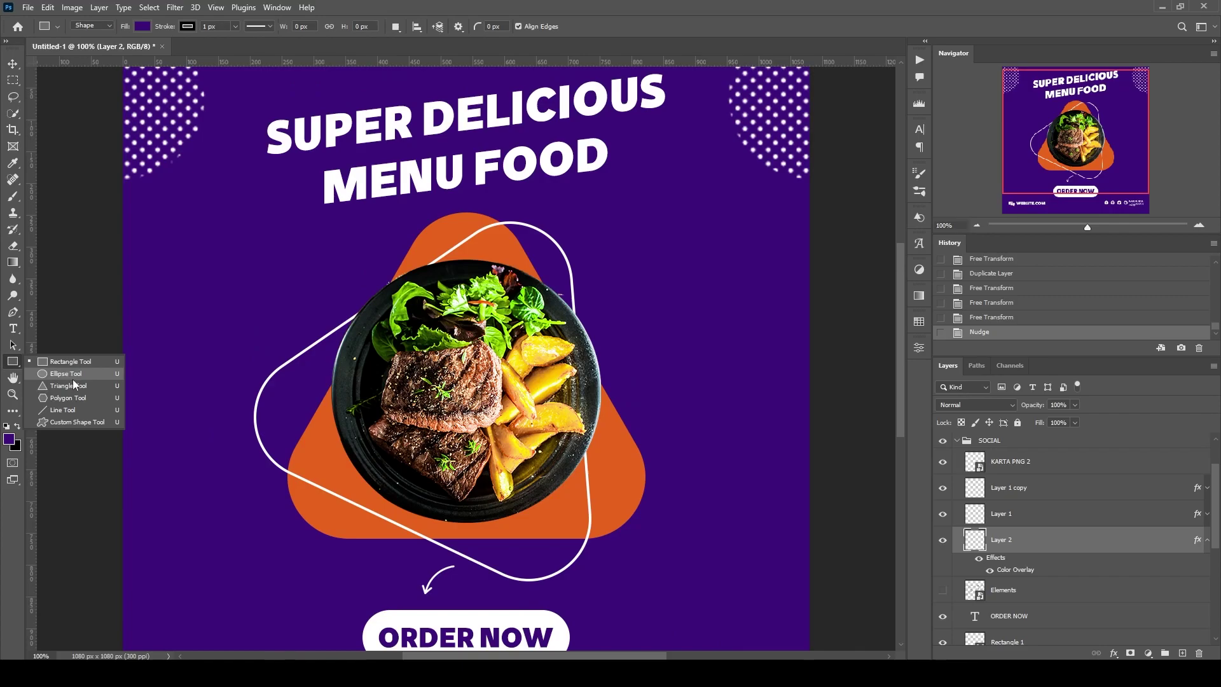
{"action": "left_click", "coordinate": [71, 385]}
{"action": "left_click", "coordinate": [955, 440]}
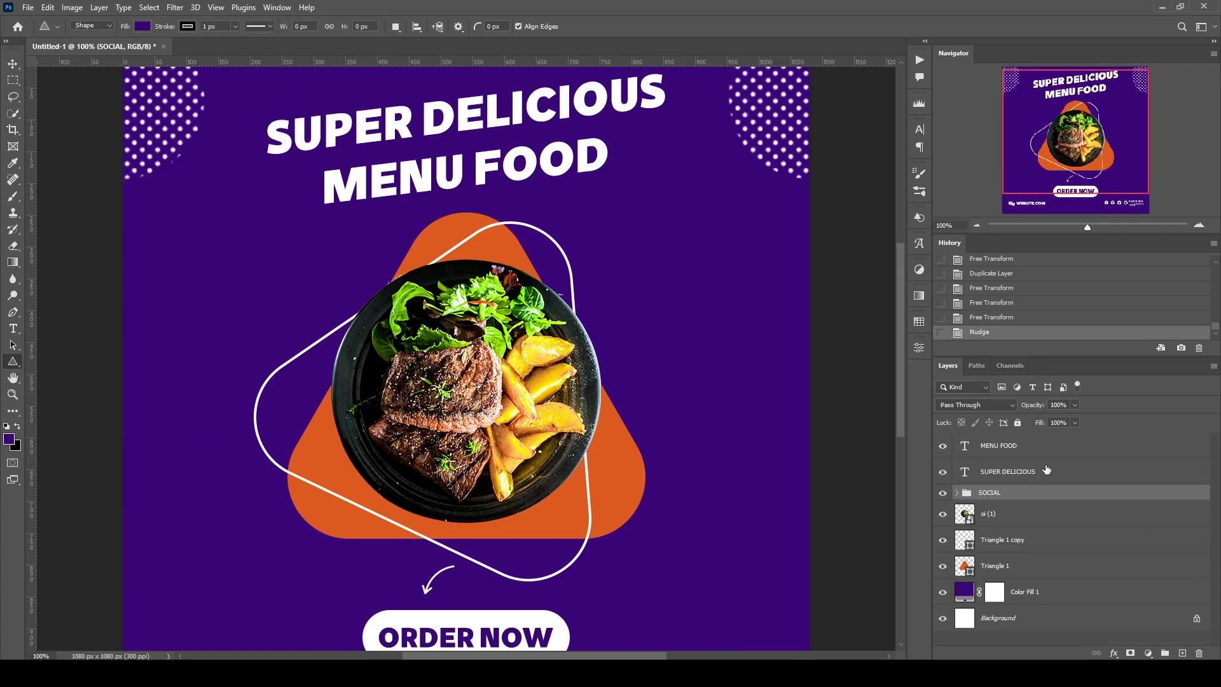
{"action": "left_click_drag", "start_coordinate": [646, 298], "coordinate": [673, 327]}
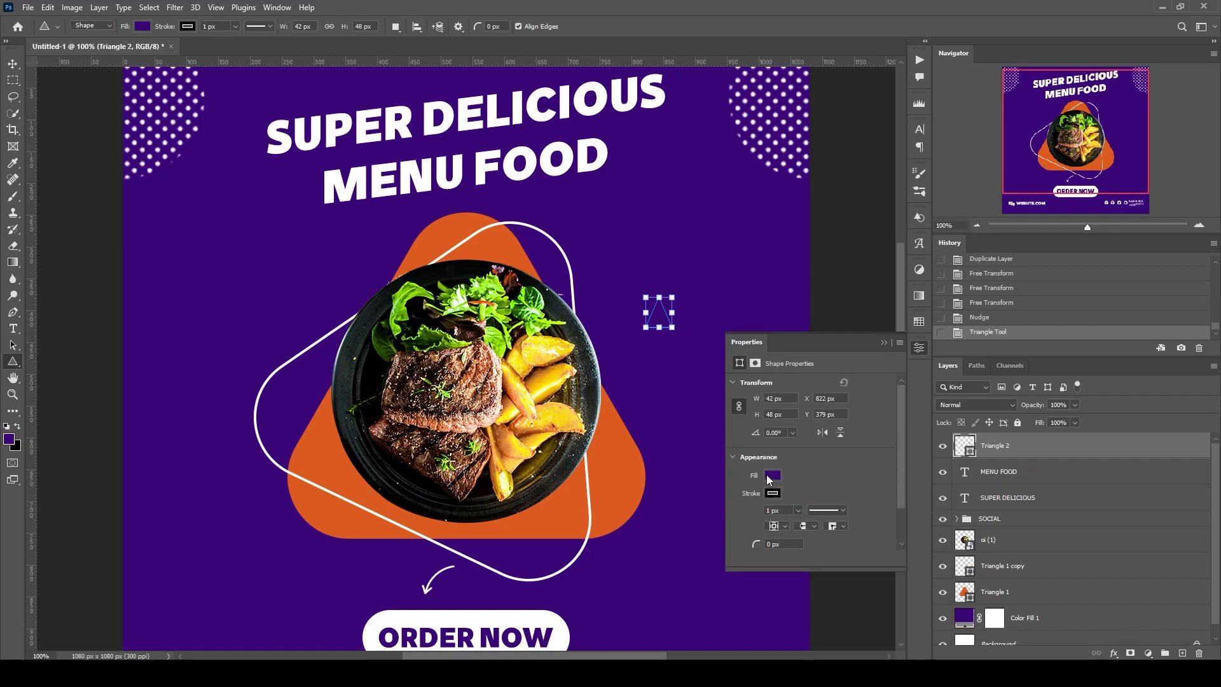
- Give the small triangle no fill and a white 3 px outline
{"action": "left_click", "coordinate": [767, 476]}
{"action": "left_click", "coordinate": [747, 458]}
{"action": "left_click", "coordinate": [879, 417]}
{"action": "left_click", "coordinate": [775, 494]}
{"action": "left_click", "coordinate": [740, 498]}
{"action": "left_click", "coordinate": [861, 406]}
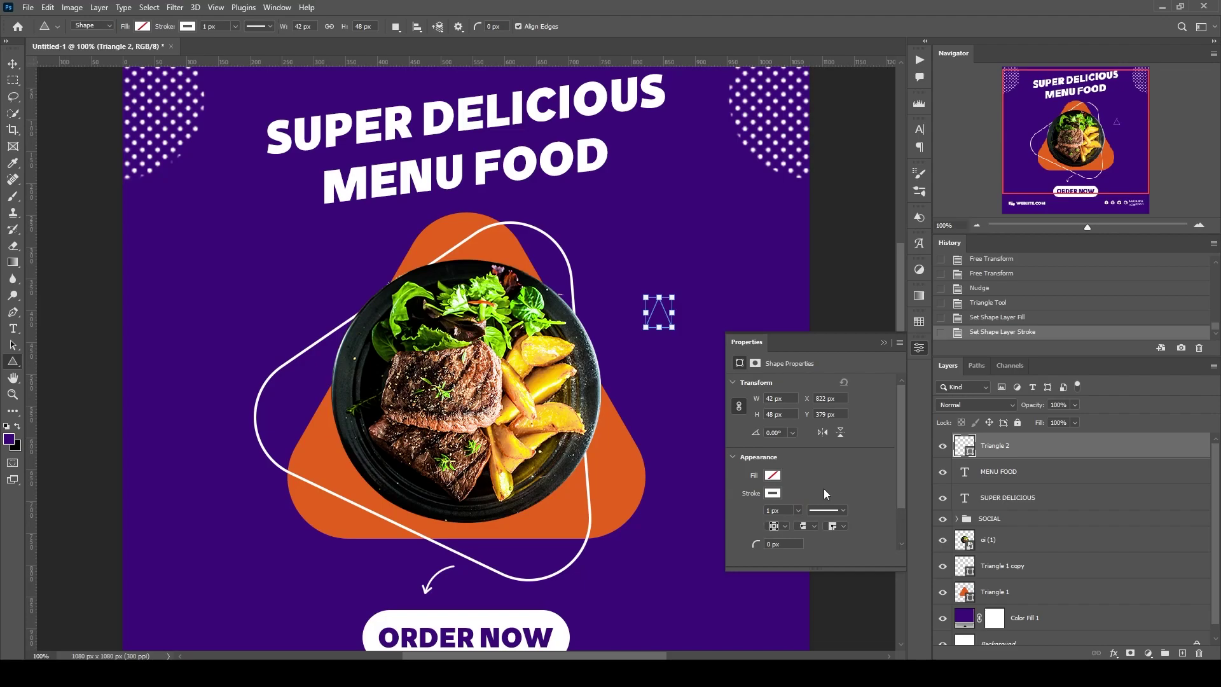
{"action": "type", "text": "3"}
{"action": "key", "text": "Return"}
{"action": "left_click", "coordinate": [13, 64]}
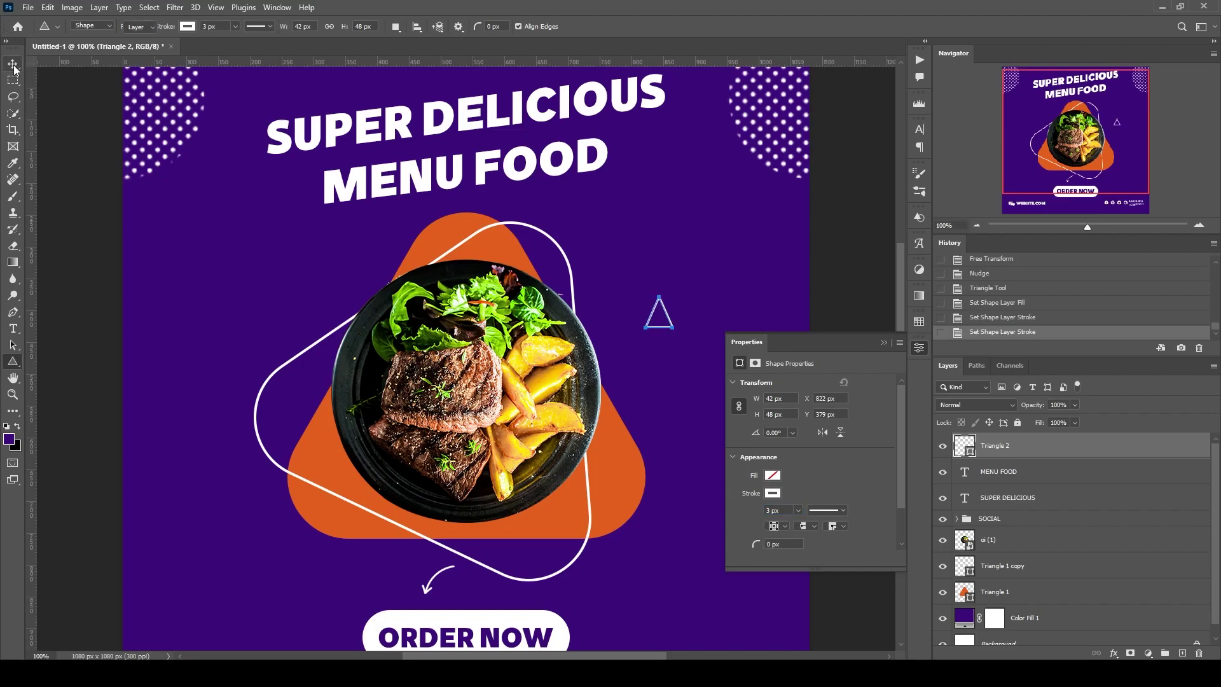
{"action": "left_click", "coordinate": [902, 351]}
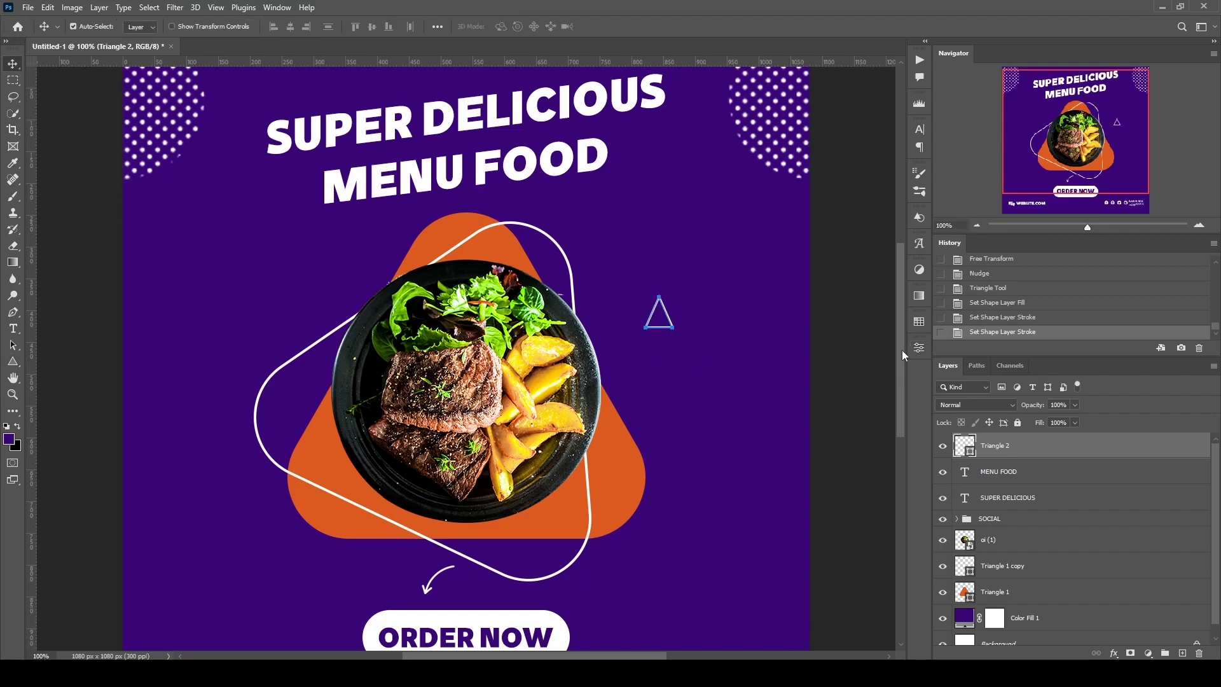
- Scale the Triangle 2 layer down to 75%
{"action": "left_click", "coordinate": [1058, 470]}
{"action": "left_click", "coordinate": [1059, 446]}
{"action": "key", "text": "ctrl+t"}
{"action": "left_click_drag", "start_coordinate": [660, 294], "coordinate": [659, 302]}
{"action": "key", "text": "Return"}
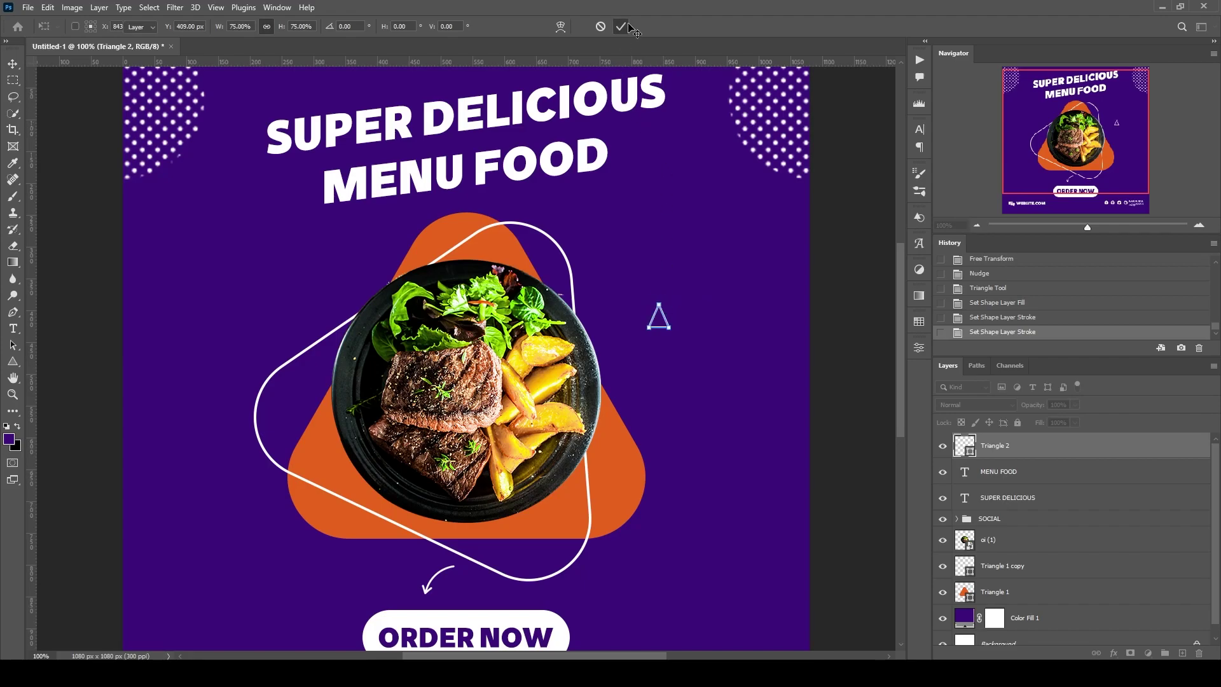
- Rotate the small triangle about -96 degrees and move it up and left
{"action": "key", "text": "ctrl+t"}
{"action": "mouse_move", "coordinate": [677, 306]}
{"action": "left_mouse_down"}
{"action": "mouse_move", "coordinate": [641, 294]}
{"action": "mouse_move", "coordinate": [629, 323]}
{"action": "left_mouse_up"}
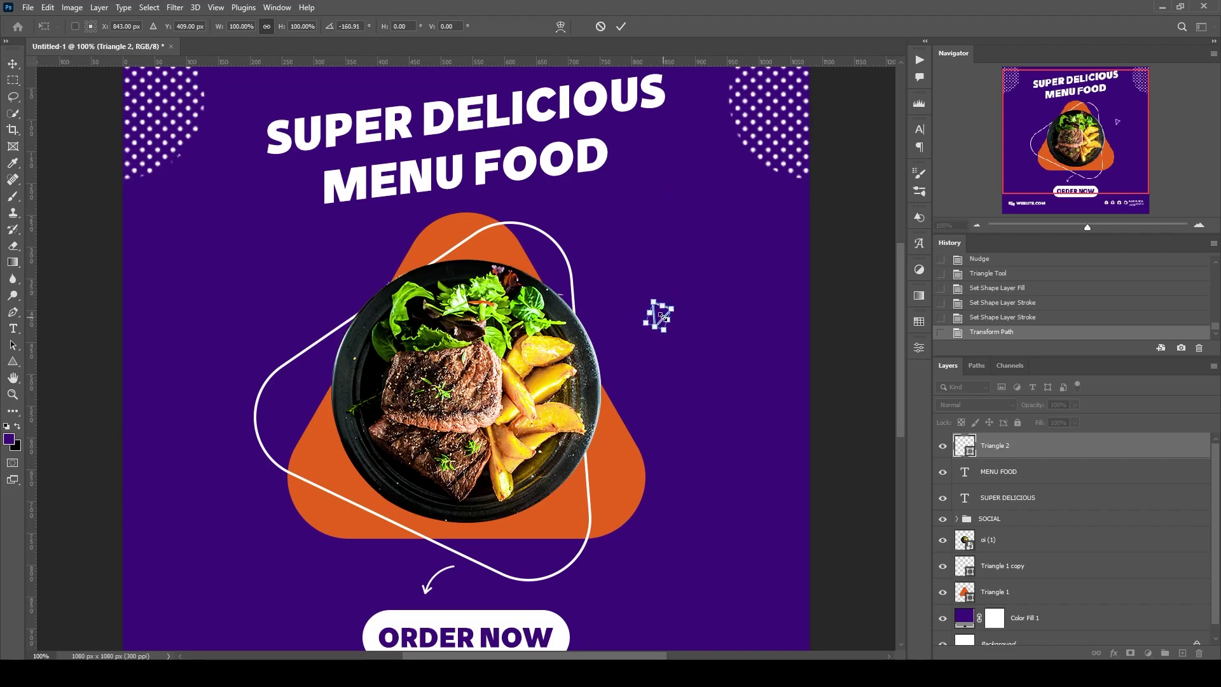
{"action": "left_click_drag", "start_coordinate": [661, 319], "coordinate": [642, 270]}
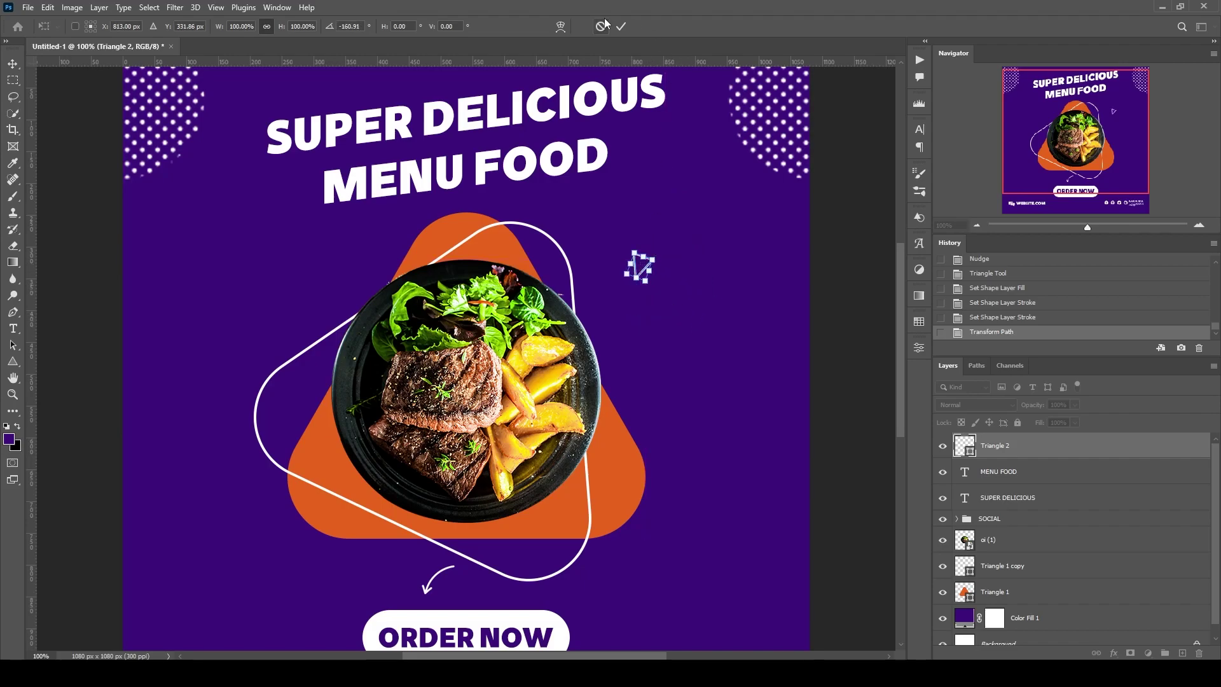
{"action": "left_click", "coordinate": [625, 25]}
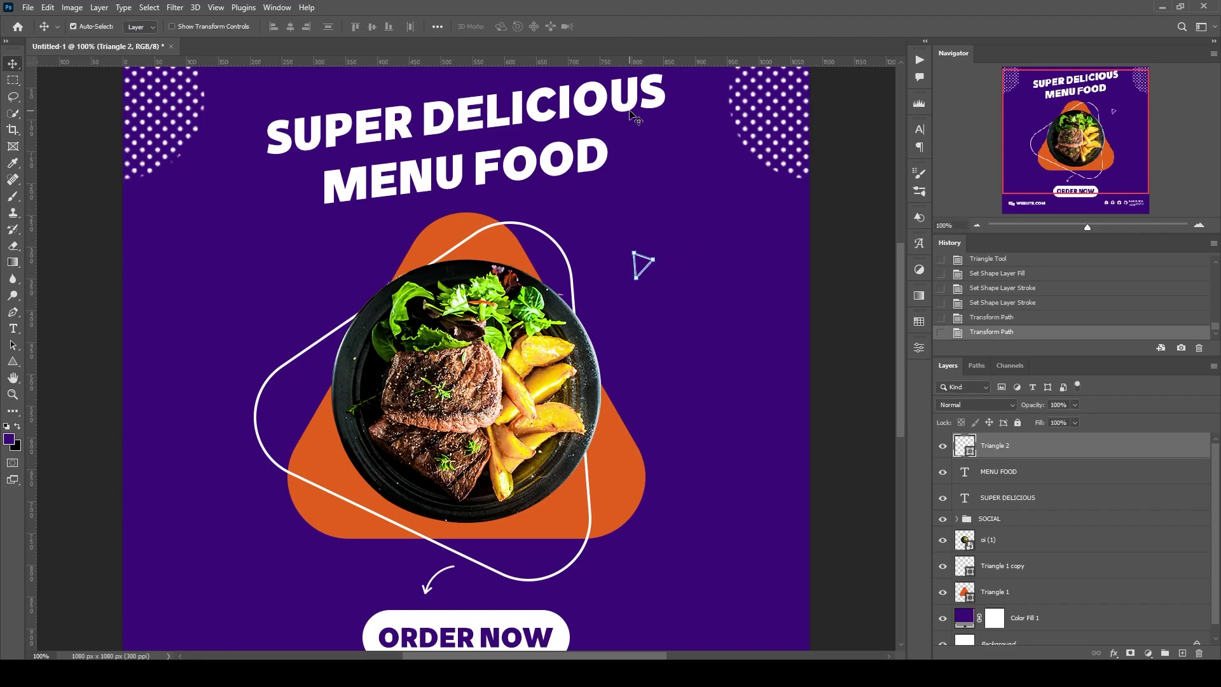
{"action": "key", "text": "Left"}
- Re-rotate the small triangle to about 24 degrees and reposition it beside the plate
{"action": "key", "text": "ctrl+t"}
{"action": "left_click_drag", "start_coordinate": [694, 257], "coordinate": [691, 277]}
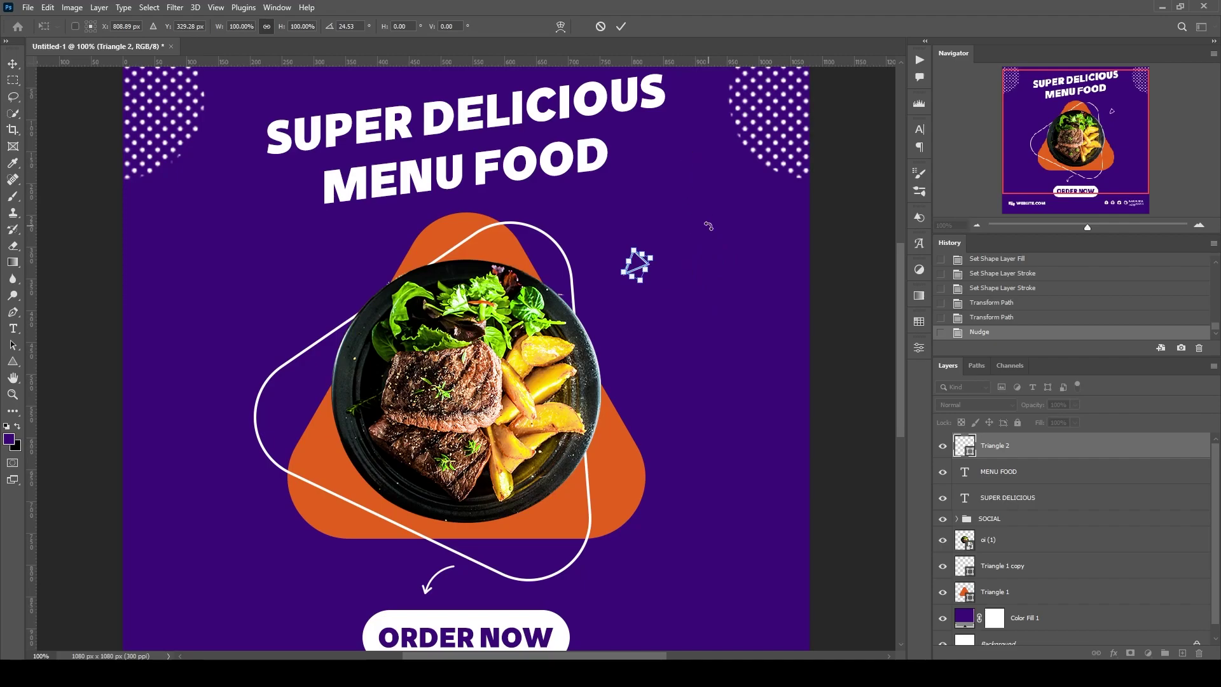
{"action": "key", "text": "Return"}
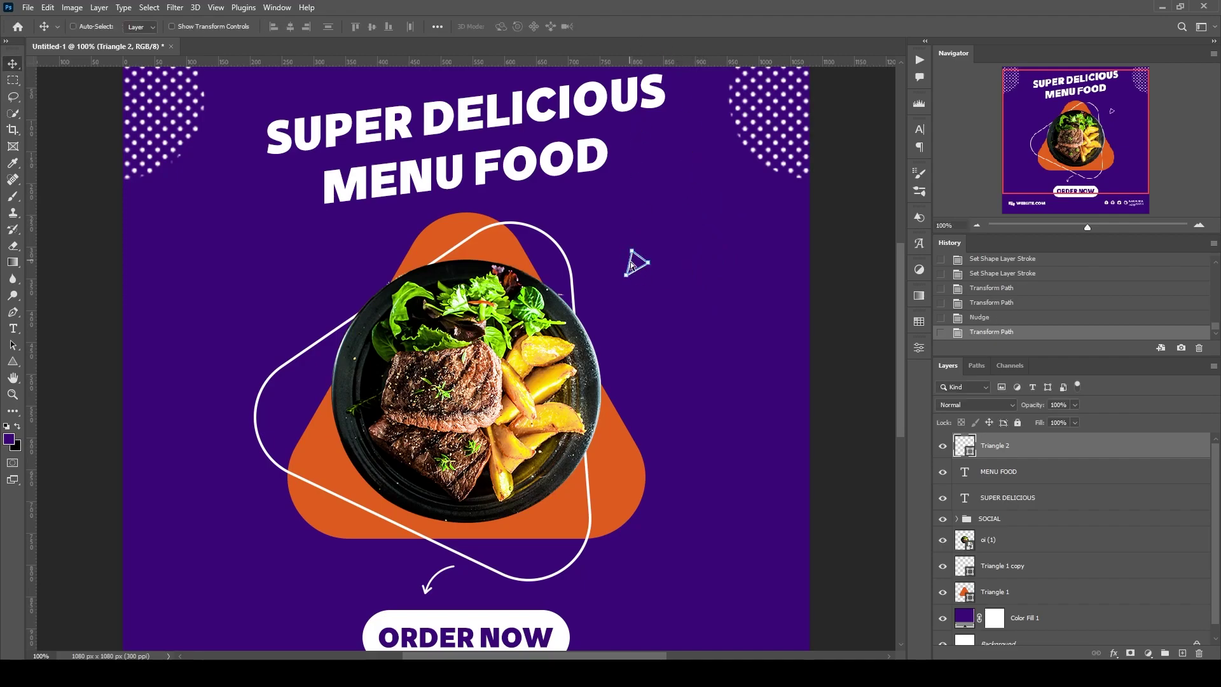
{"action": "key", "text": "ctrl+t"}
{"action": "left_click_drag", "start_coordinate": [634, 263], "coordinate": [659, 234]}
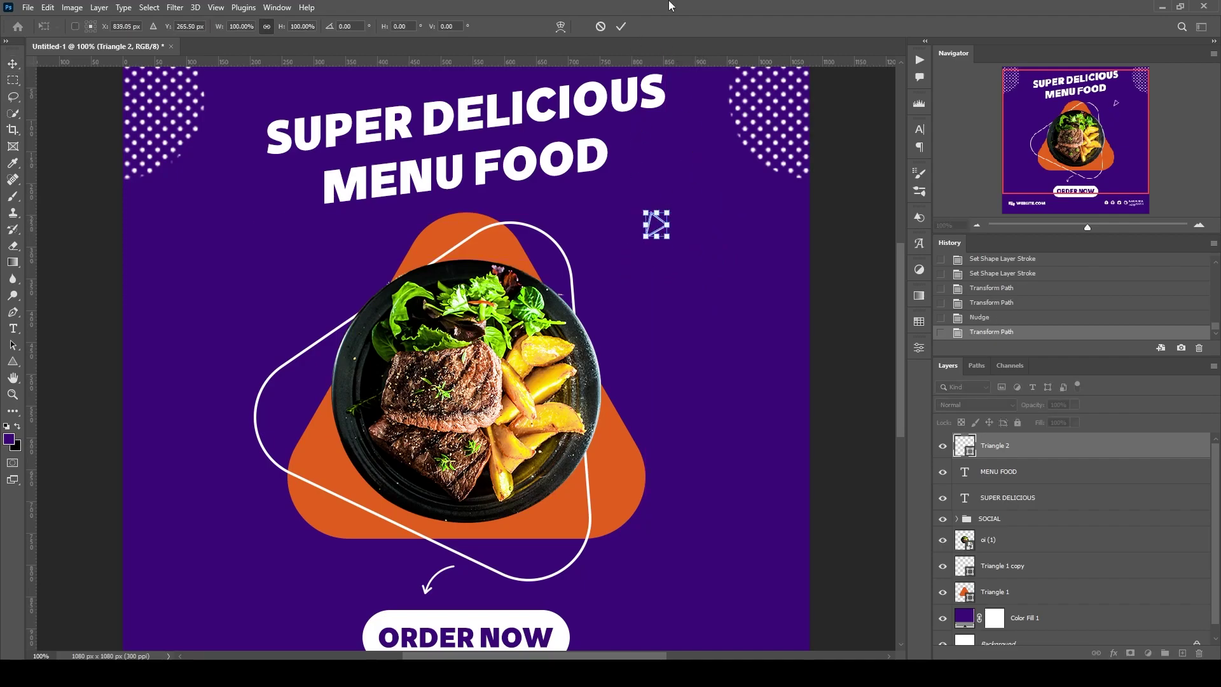
{"action": "left_click", "coordinate": [621, 26]}
{"action": "key", "text": "shift+Down"}
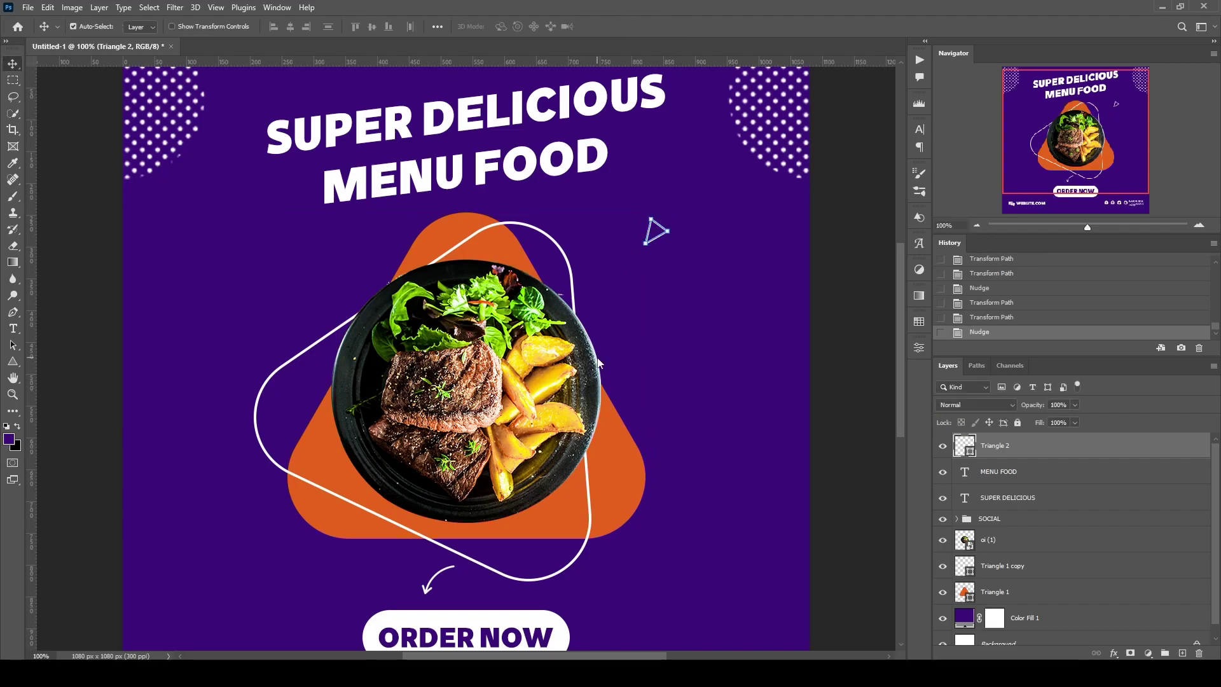
{"action": "key", "text": "shift+Down"}
{"action": "key", "text": "shift+Down"}
{"action": "key", "text": "shift+Down"}
{"action": "key", "text": "shift+Left"}
- Duplicate the small triangle and give the copy an orange outline
{"action": "left_click_drag", "start_coordinate": [1057, 449], "coordinate": [1182, 653]}
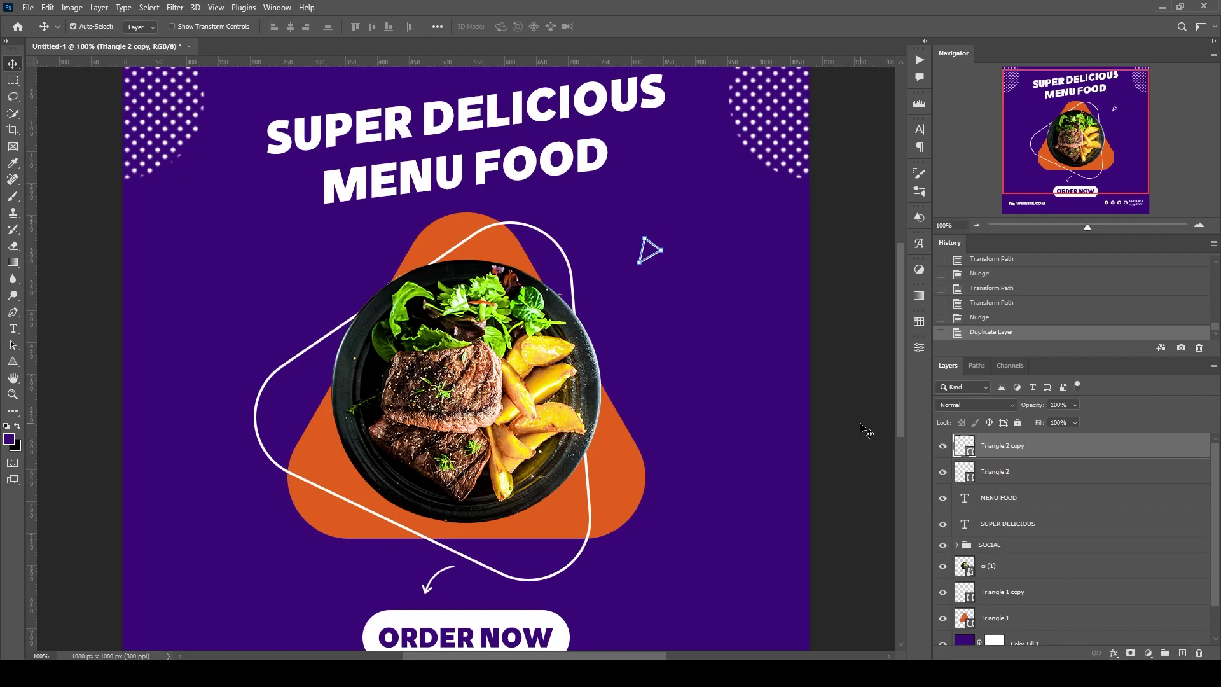
{"action": "left_click", "coordinate": [918, 347]}
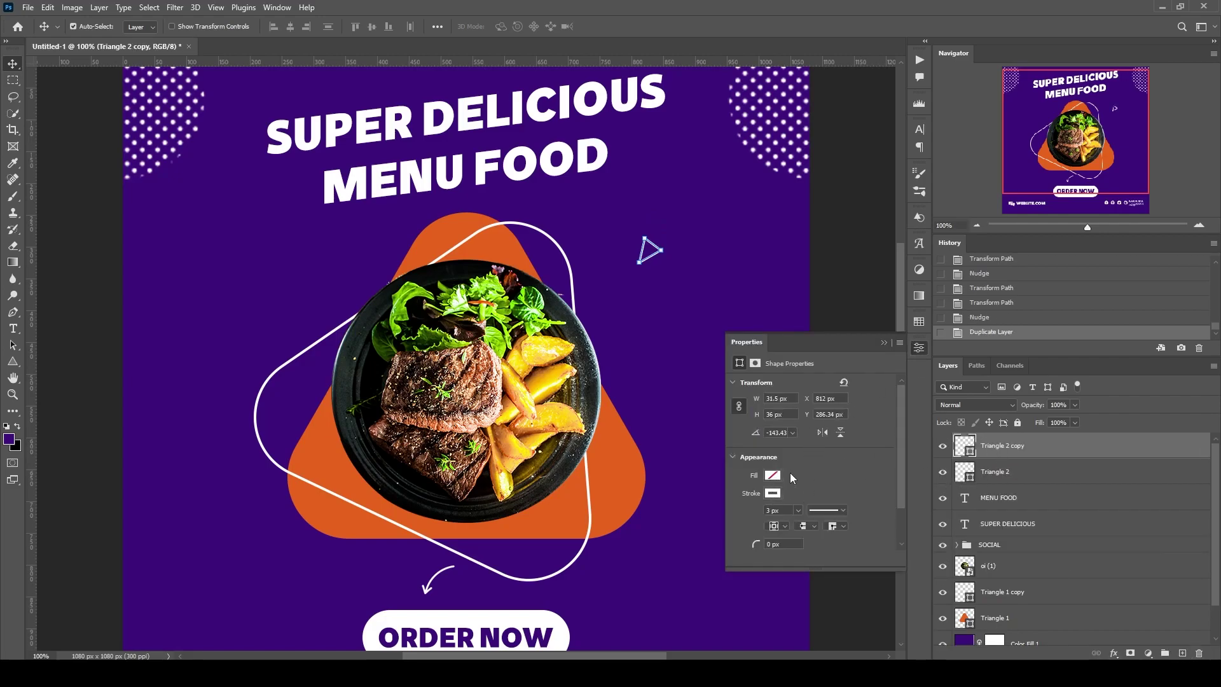
{"action": "left_click", "coordinate": [772, 475]}
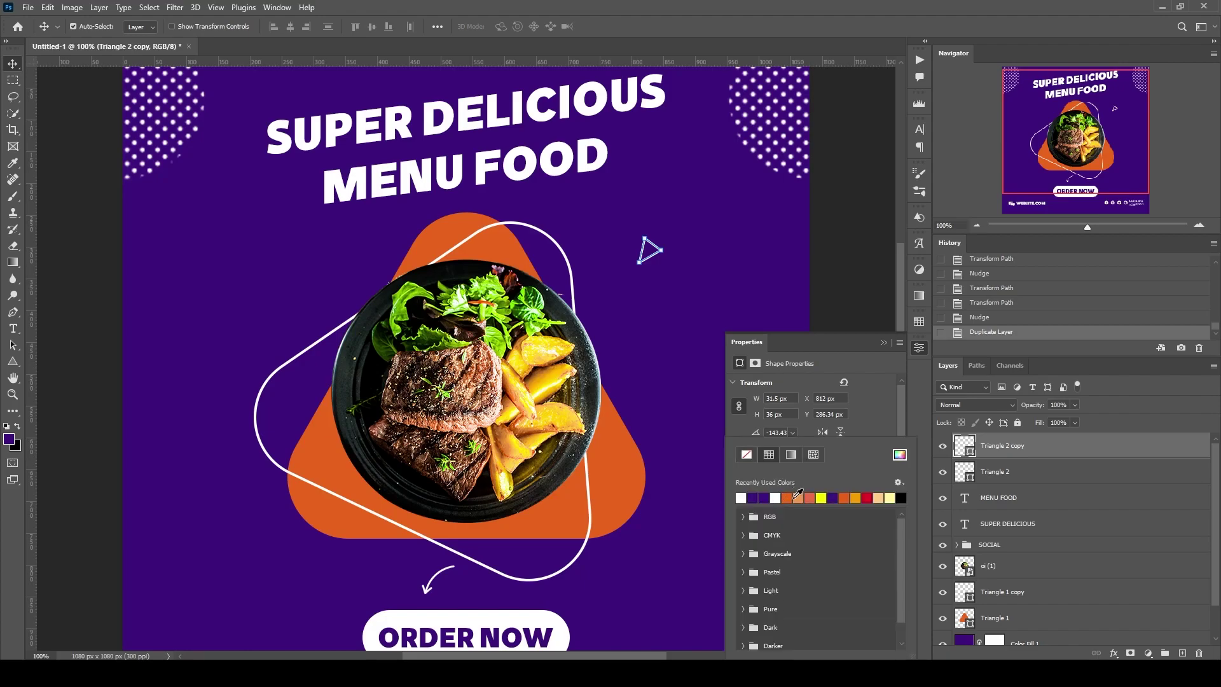
{"action": "left_click", "coordinate": [796, 496]}
{"action": "left_click", "coordinate": [918, 349]}
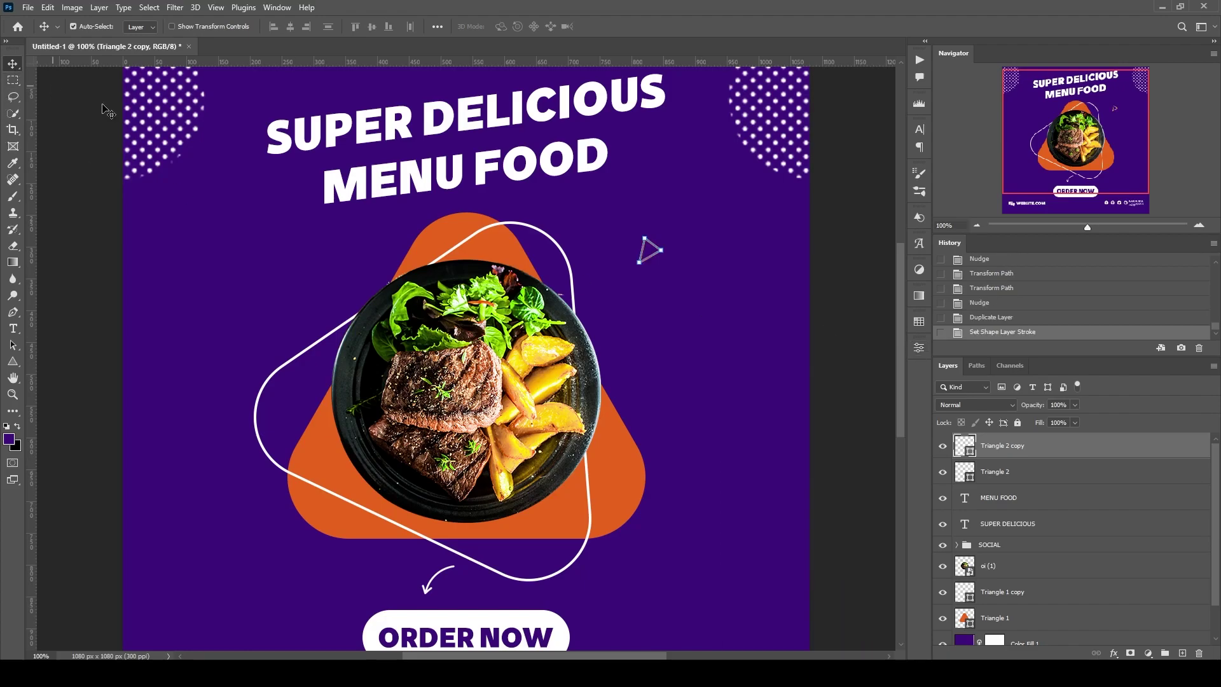
- Move the orange copy to the lower left, rotated about -27 degrees
{"action": "key", "text": "ctrl+t"}
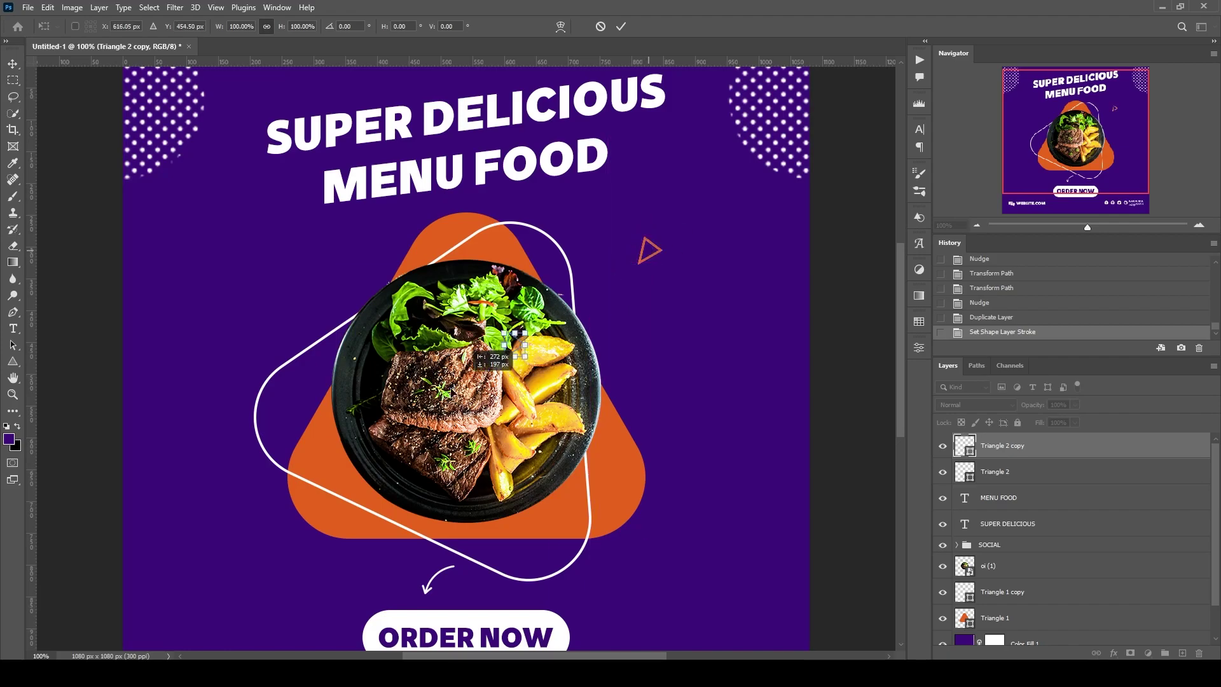
{"action": "left_click_drag", "start_coordinate": [649, 254], "coordinate": [224, 581]}
{"action": "scroll", "coordinate": [266, 560], "scroll_direction": "down", "scroll_amount": 1}
{"action": "scroll", "coordinate": [265, 518], "scroll_direction": "down", "scroll_amount": 2}
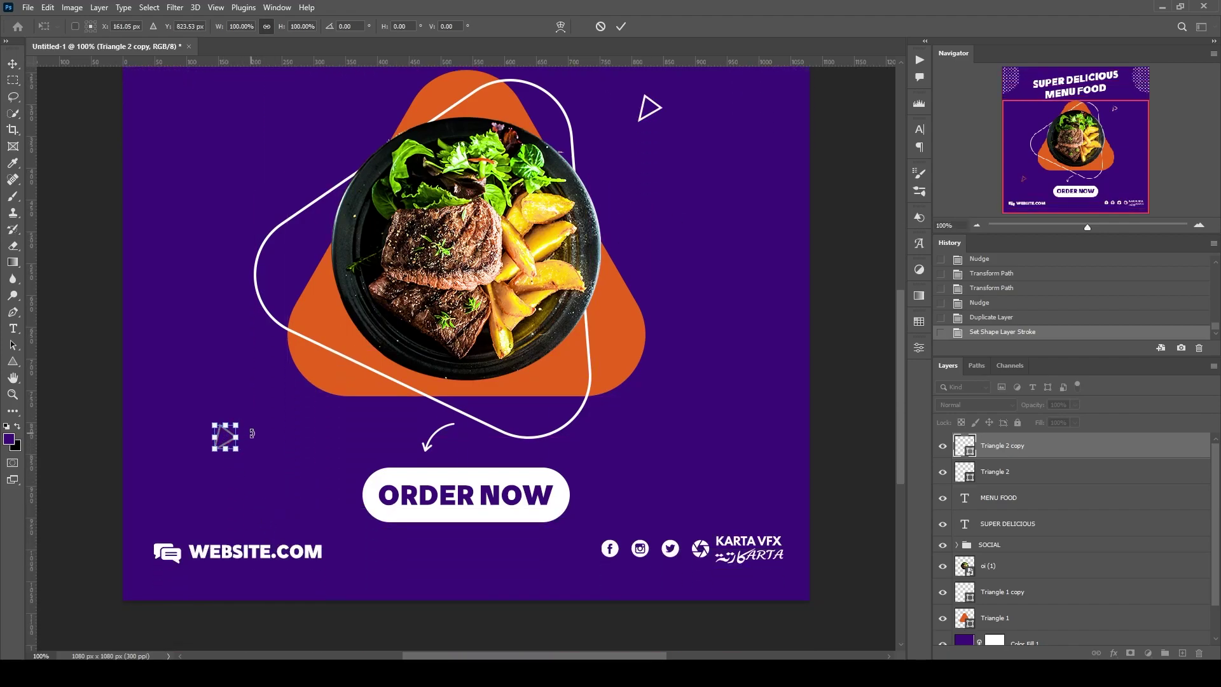
{"action": "mouse_move", "coordinate": [252, 433]}
{"action": "left_mouse_down"}
{"action": "mouse_move", "coordinate": [241, 387]}
{"action": "mouse_move", "coordinate": [274, 396]}
{"action": "mouse_move", "coordinate": [245, 411]}
{"action": "left_mouse_up"}
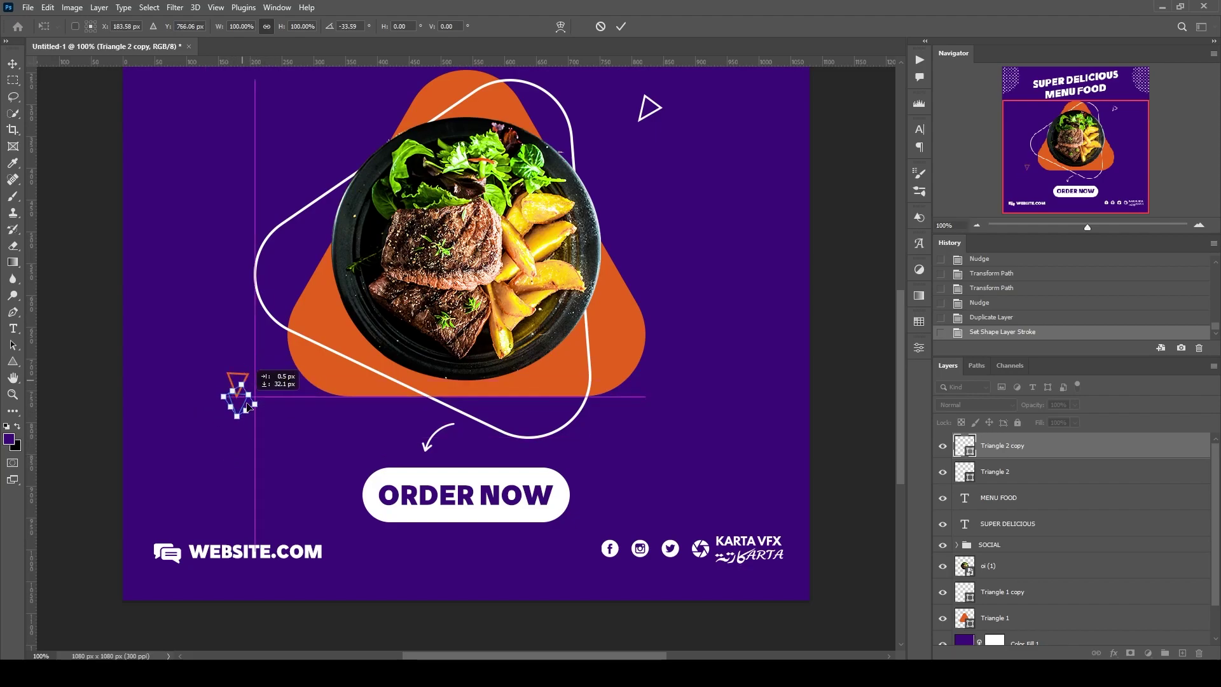
{"action": "left_click", "coordinate": [621, 28]}
{"action": "left_click_drag", "start_coordinate": [238, 417], "coordinate": [548, 410]}
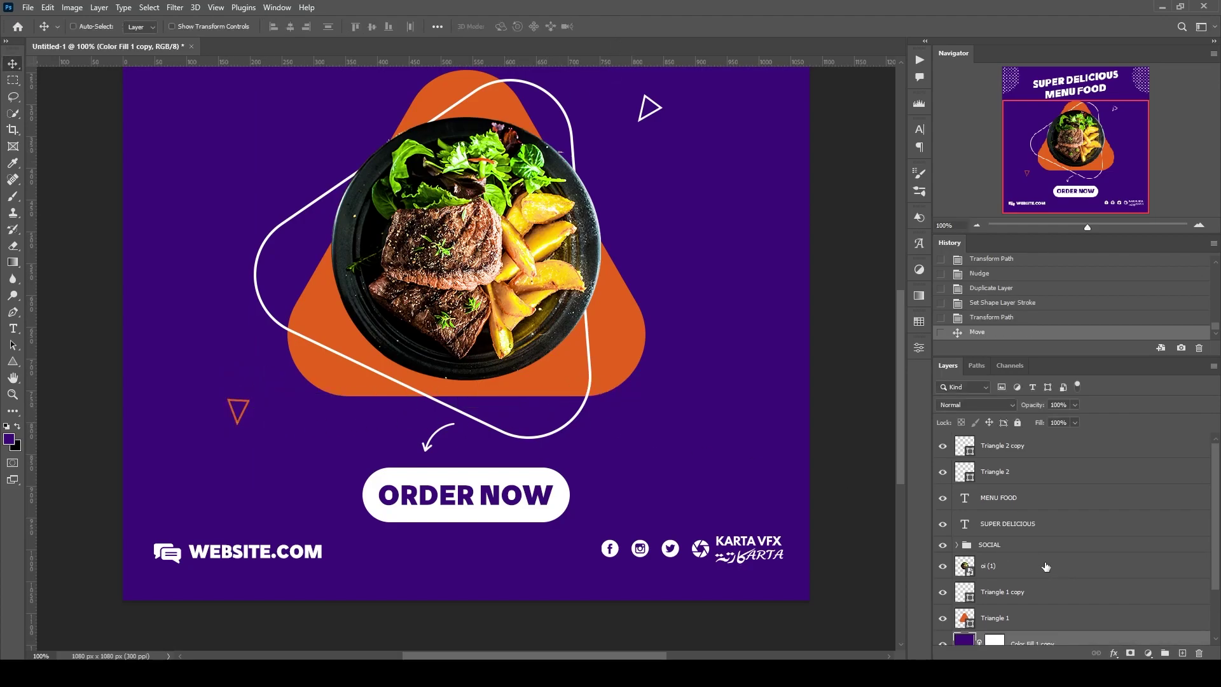
{"action": "key", "text": "ctrl+z"}
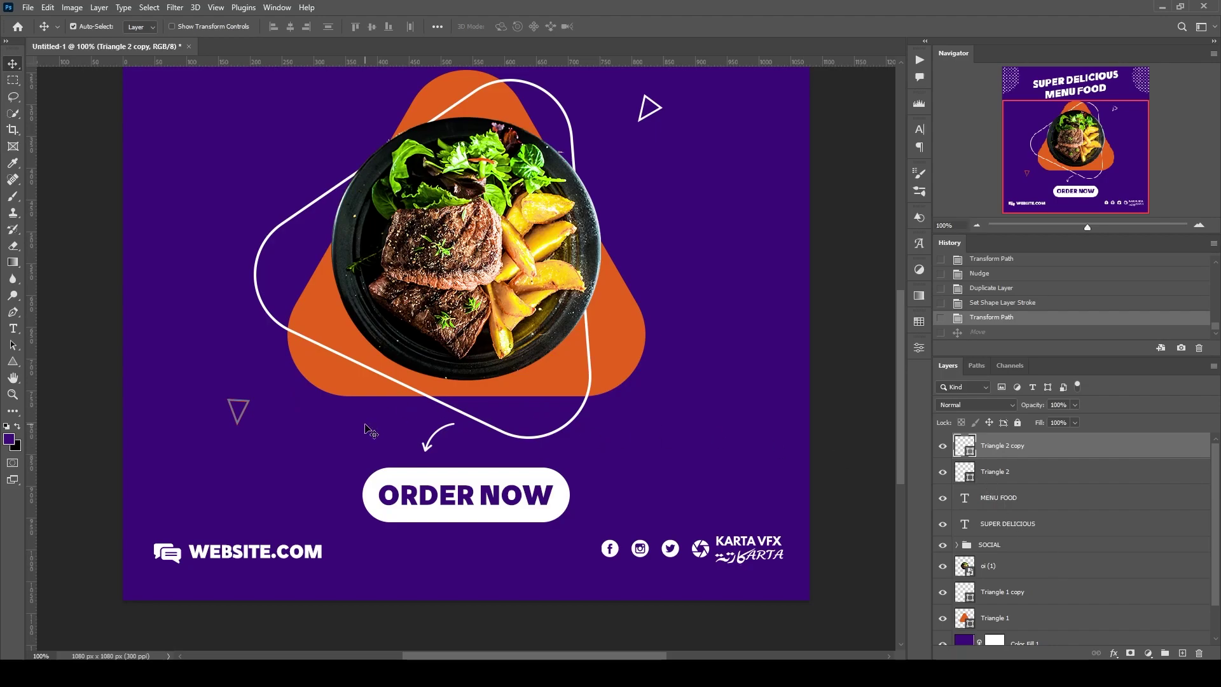
- Duplicate the orange triangle and move the new copy to the lower right
{"action": "left_click_drag", "start_coordinate": [1089, 454], "coordinate": [1181, 653]}
{"action": "key", "text": "ctrl+t"}
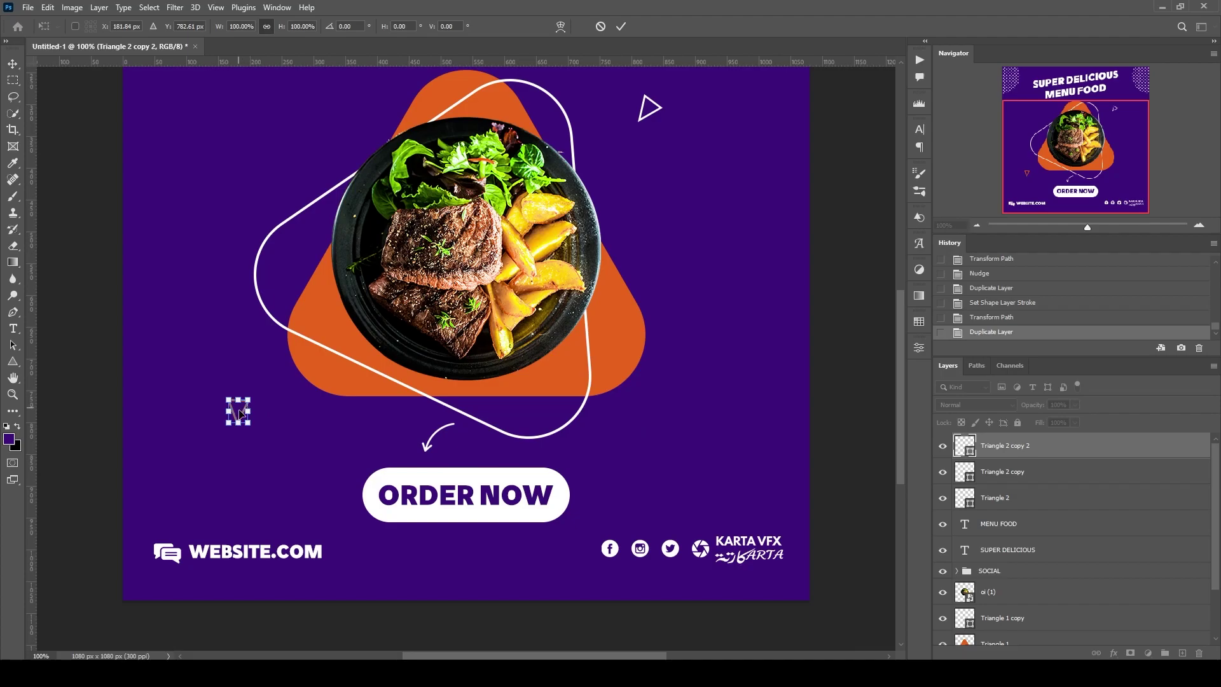
{"action": "left_click_drag", "start_coordinate": [243, 415], "coordinate": [733, 442]}
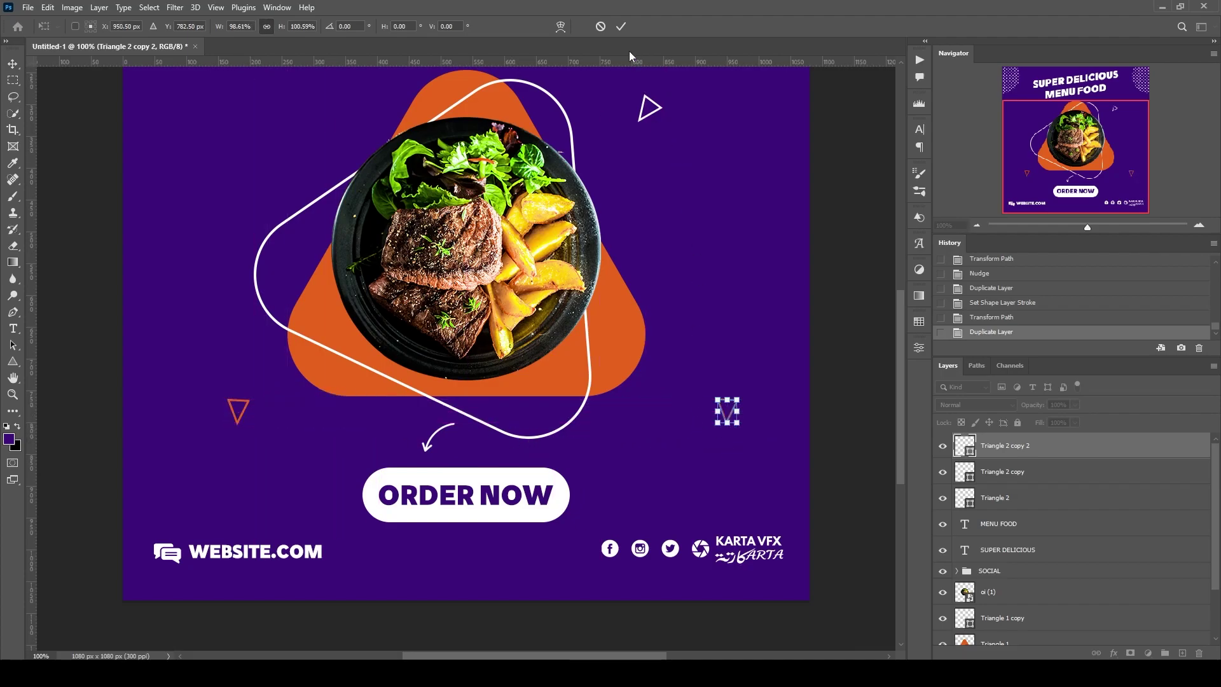
{"action": "left_click", "coordinate": [619, 27]}
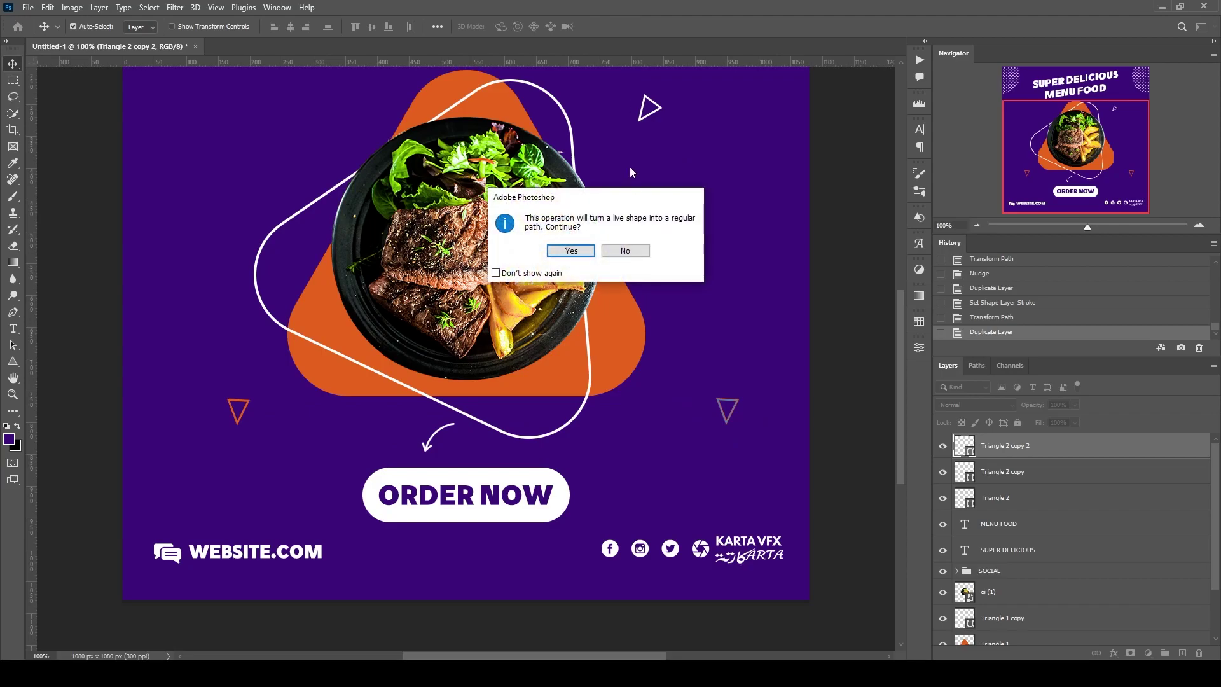
{"action": "left_click", "coordinate": [571, 253]}
- Tilt the lower-right triangle copy slightly
{"action": "left_click", "coordinate": [1070, 531]}
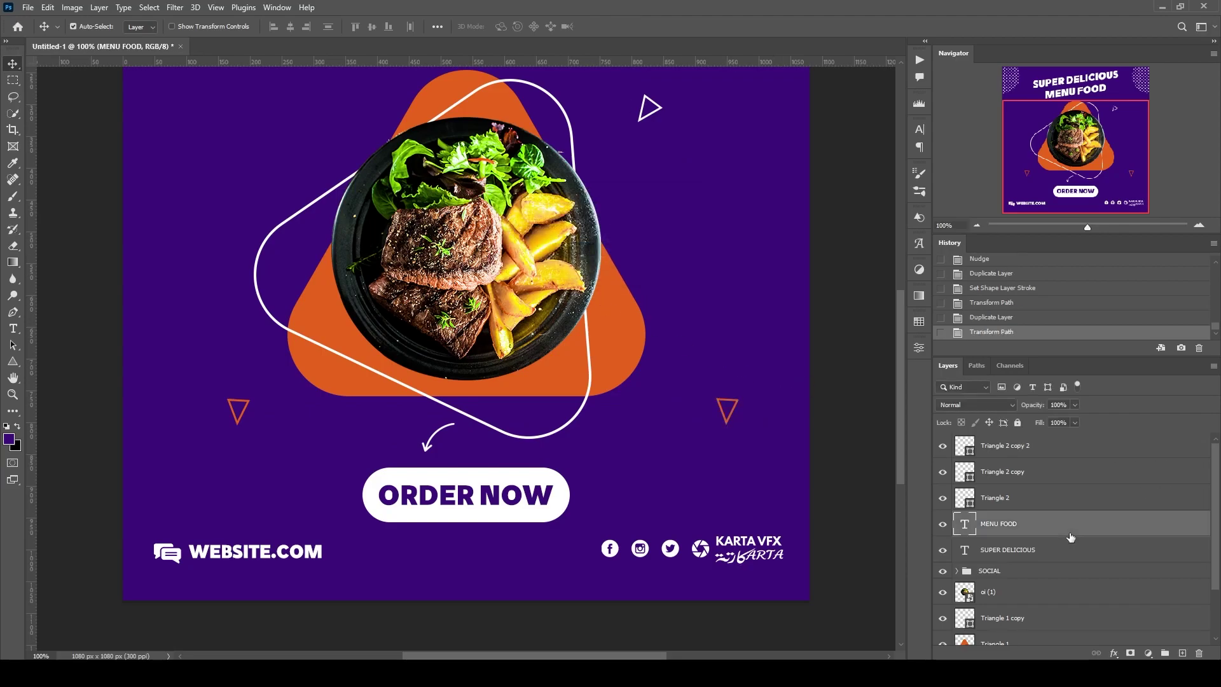
{"action": "scroll", "coordinate": [445, 359], "scroll_direction": "up", "scroll_amount": 2}
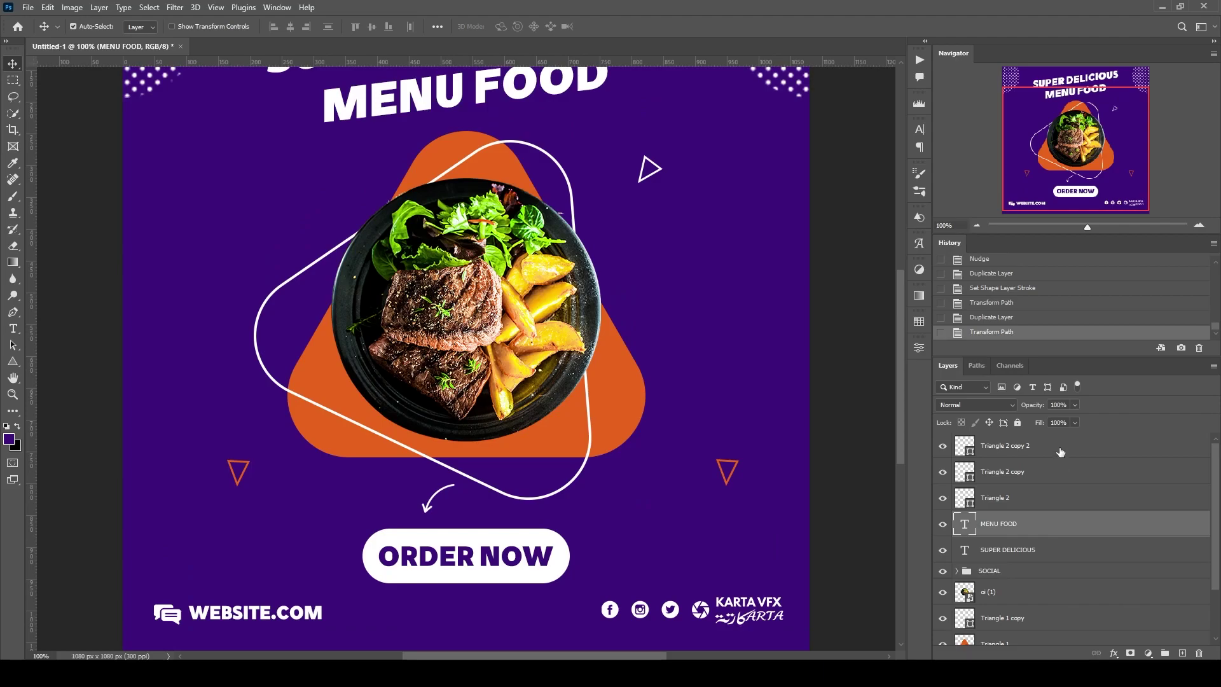
{"action": "left_click", "coordinate": [1056, 445]}
{"action": "key", "text": "ctrl+t"}
{"action": "left_click_drag", "start_coordinate": [765, 457], "coordinate": [693, 455]}
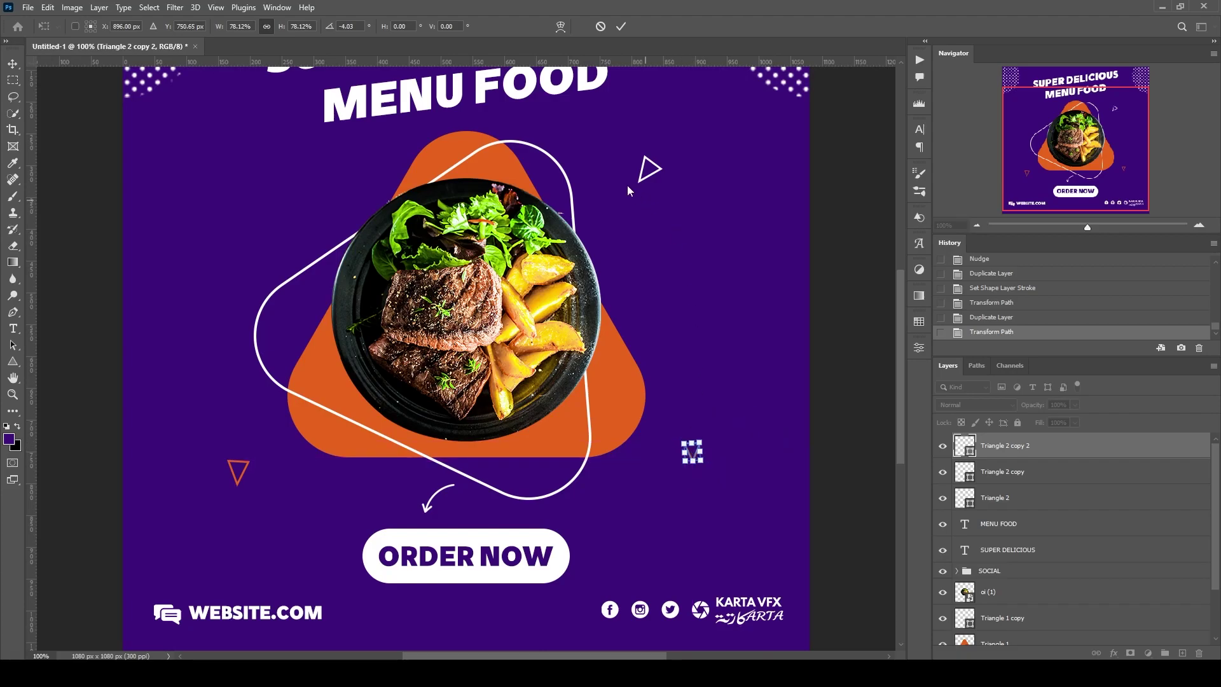
{"action": "left_click", "coordinate": [620, 26]}
{"action": "scroll", "coordinate": [534, 433], "scroll_direction": "up", "scroll_amount": 2}
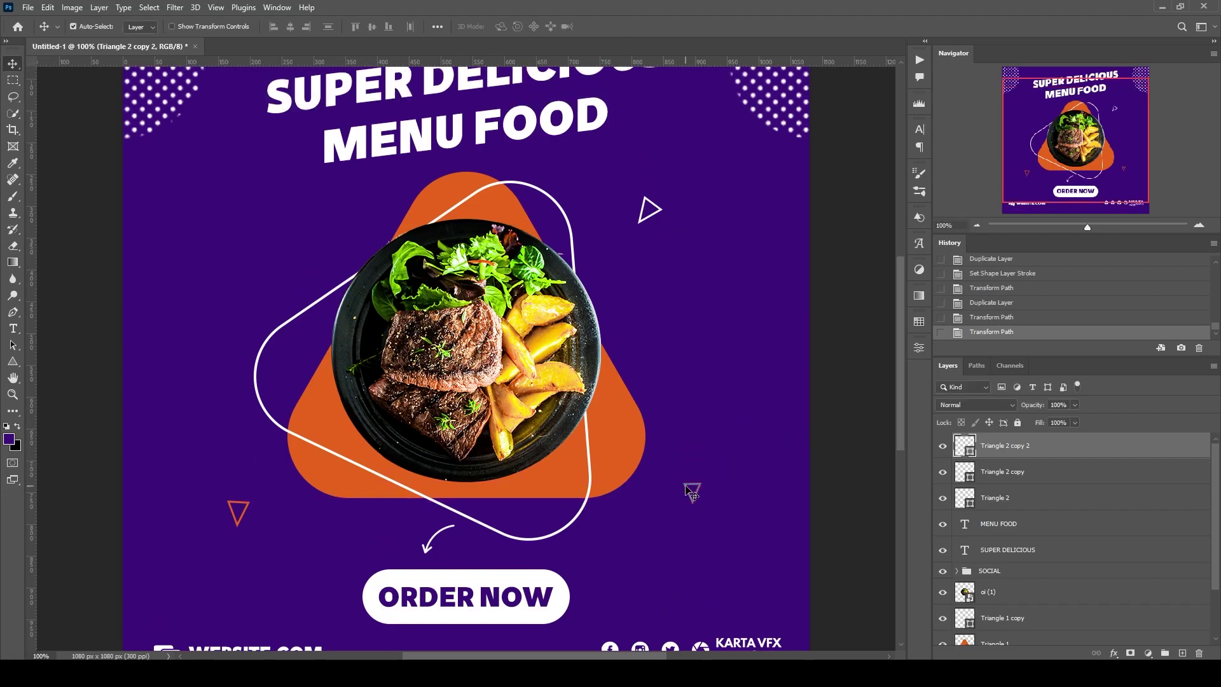
{"action": "scroll", "coordinate": [664, 467], "scroll_direction": "up", "scroll_amount": 2}
{"action": "scroll", "coordinate": [567, 469], "scroll_direction": "down", "scroll_amount": 3}
{"action": "scroll", "coordinate": [568, 468], "scroll_direction": "down", "scroll_amount": 4}
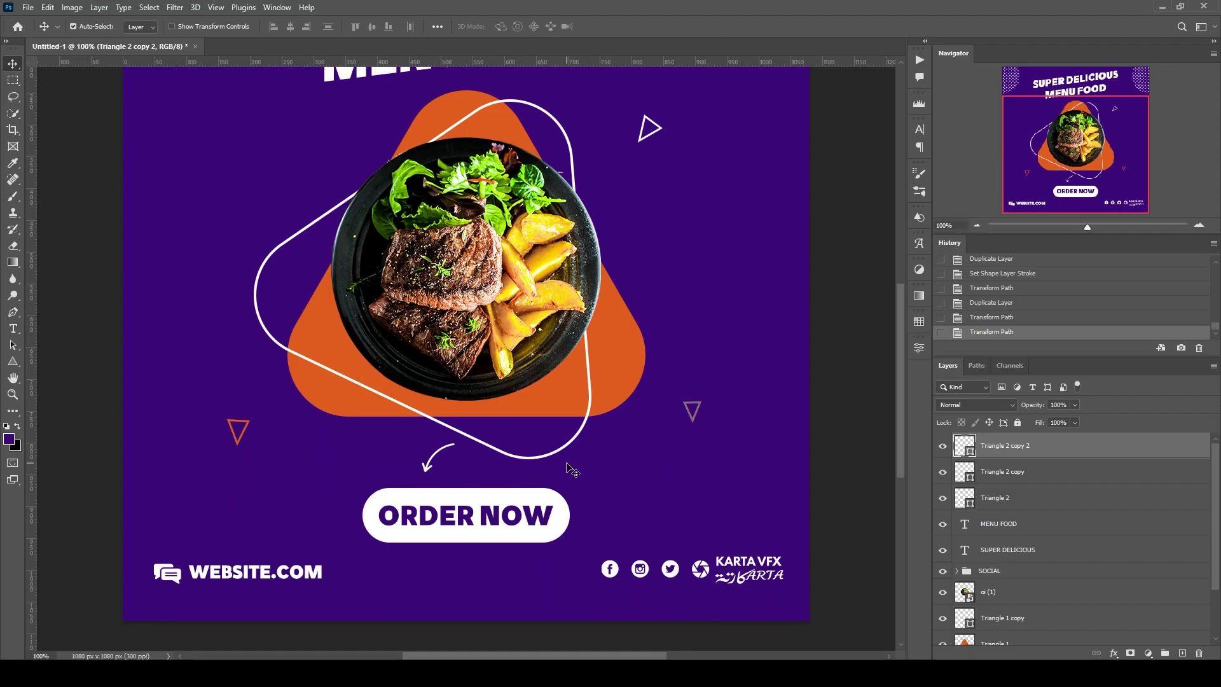
{"action": "scroll", "coordinate": [568, 468], "scroll_direction": "up", "scroll_amount": 6}
{"action": "scroll", "coordinate": [567, 469], "scroll_direction": "up", "scroll_amount": 3}
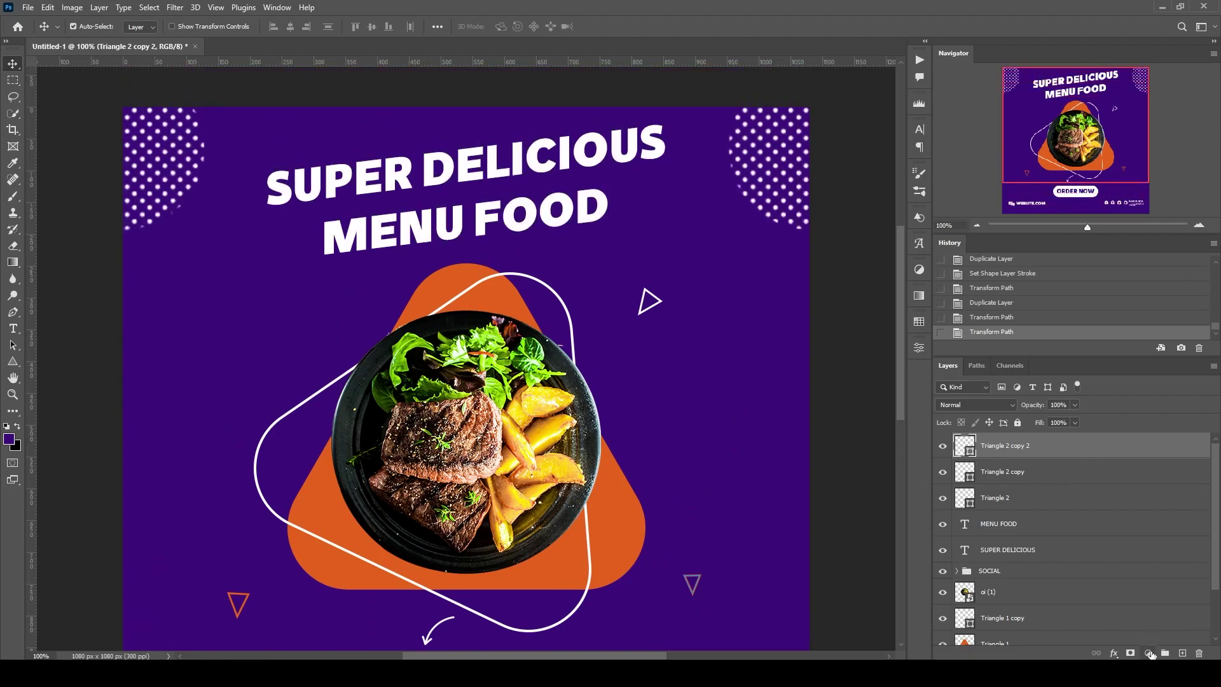
{"action": "left_click", "coordinate": [1148, 653]}
- Add a Selective Color adjustment and cut cyan and magenta and add yellow in Reds
{"action": "left_click", "coordinate": [1152, 647]}
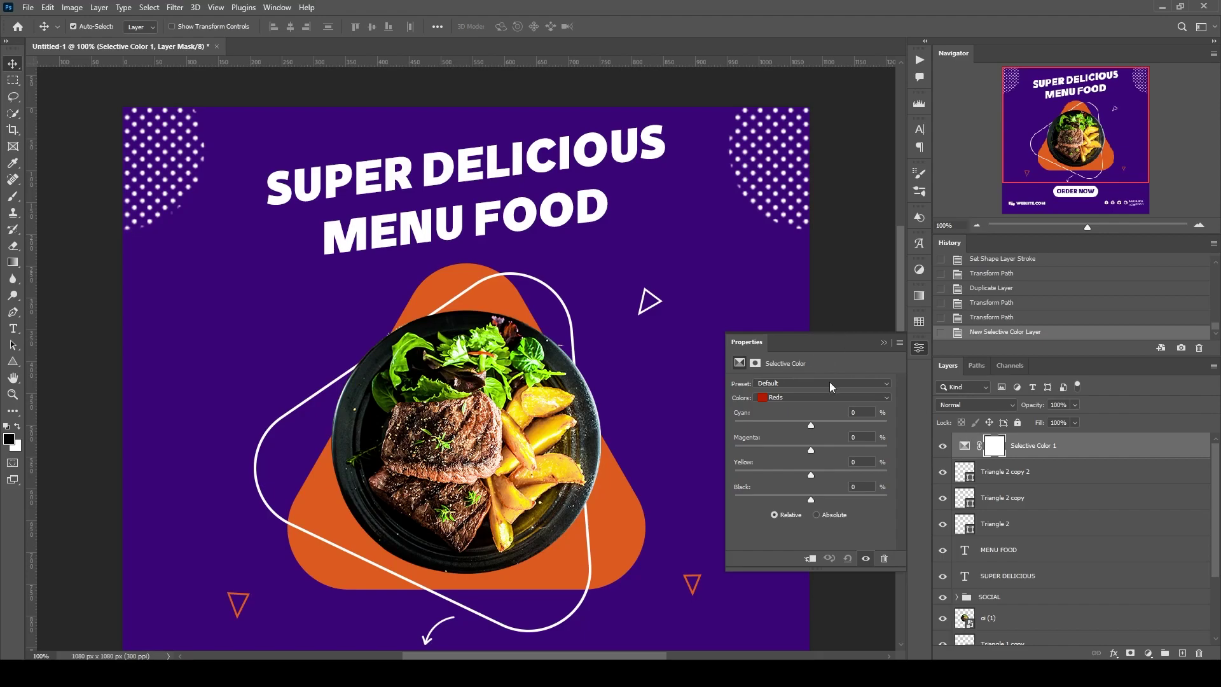
{"action": "left_click_drag", "start_coordinate": [812, 425], "coordinate": [734, 425]}
{"action": "mouse_move", "coordinate": [811, 449]}
{"action": "left_mouse_down"}
{"action": "mouse_move", "coordinate": [680, 449]}
{"action": "mouse_move", "coordinate": [840, 449]}
{"action": "mouse_move", "coordinate": [766, 448]}
{"action": "mouse_move", "coordinate": [831, 438]}
{"action": "mouse_move", "coordinate": [819, 437]}
{"action": "left_mouse_up"}
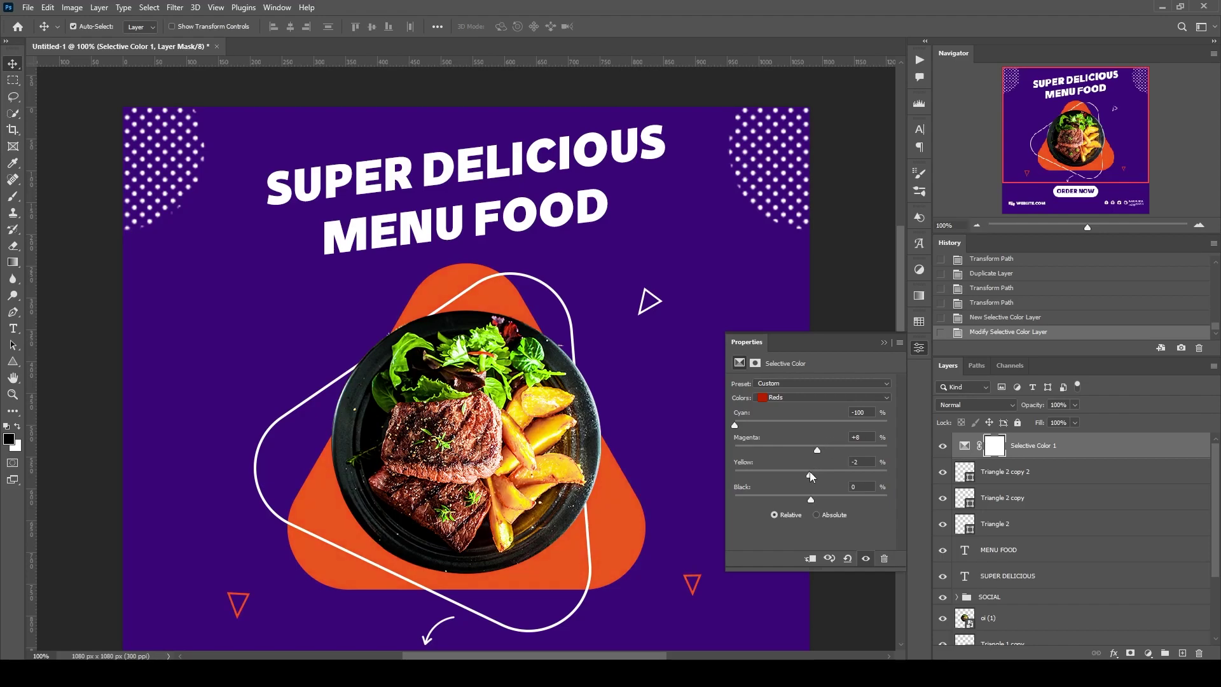
{"action": "mouse_move", "coordinate": [734, 474]}
{"action": "left_mouse_down"}
{"action": "mouse_move", "coordinate": [855, 473]}
{"action": "mouse_move", "coordinate": [784, 498]}
{"action": "mouse_move", "coordinate": [801, 498]}
{"action": "left_mouse_up"}
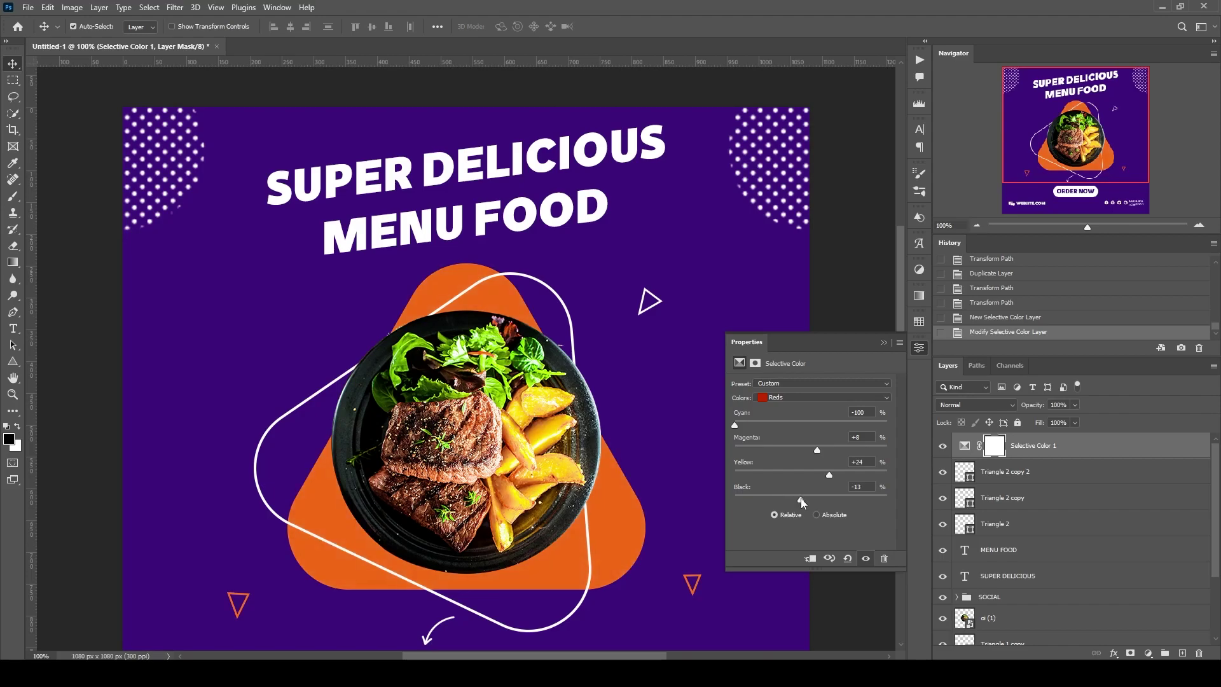
- Shift the Magentas toward blue by raising cyan and adding yellow
{"action": "left_click", "coordinate": [795, 397]}
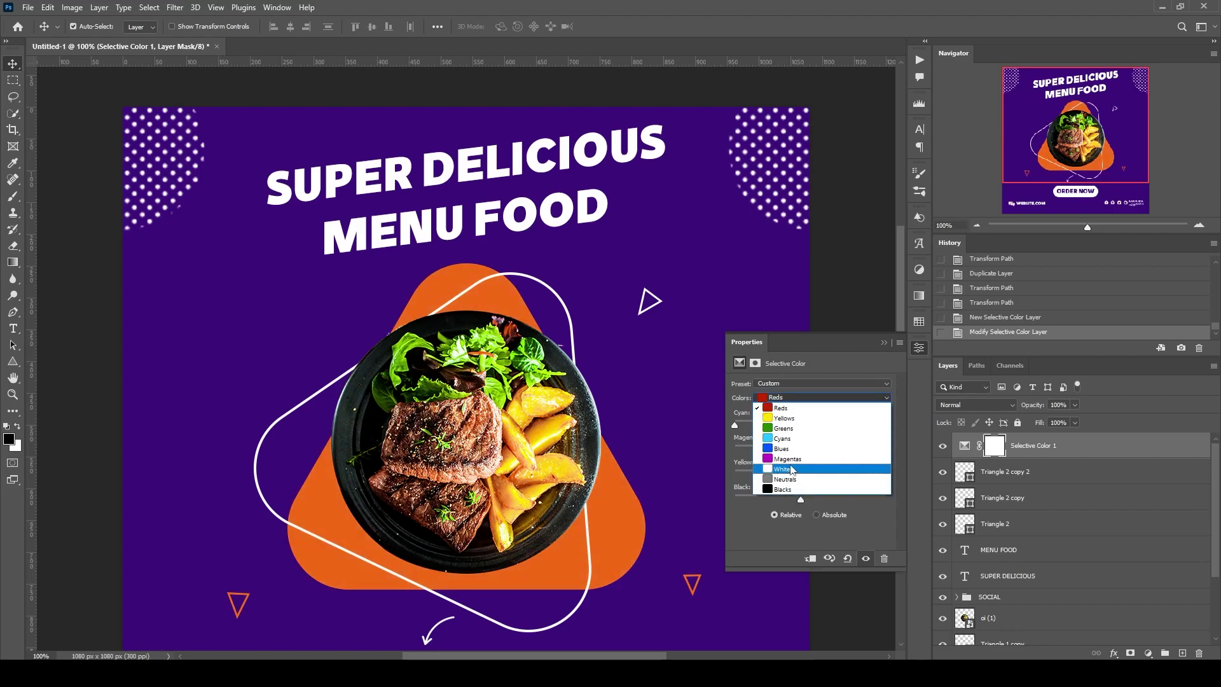
{"action": "left_click", "coordinate": [790, 459]}
{"action": "left_click_drag", "start_coordinate": [810, 426], "coordinate": [880, 427]}
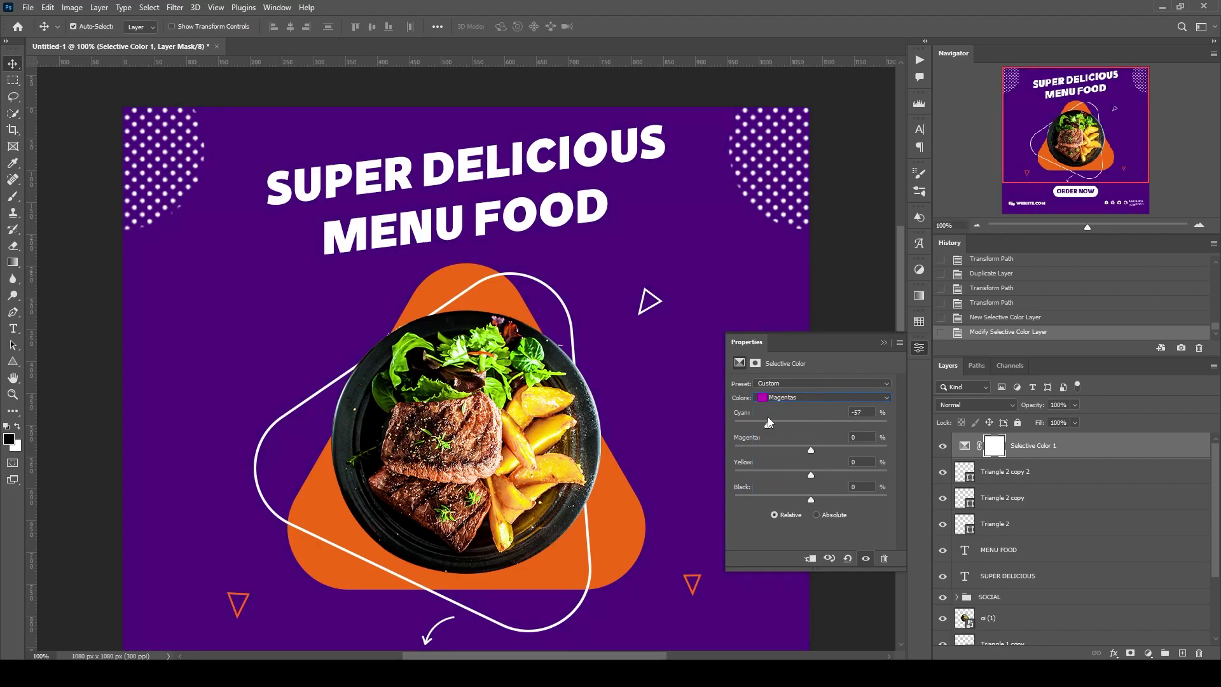
{"action": "left_click_drag", "start_coordinate": [768, 422], "coordinate": [887, 425]}
{"action": "mouse_move", "coordinate": [811, 450]}
{"action": "left_mouse_down"}
{"action": "mouse_move", "coordinate": [742, 450]}
{"action": "mouse_move", "coordinate": [887, 449]}
{"action": "left_mouse_up"}
{"action": "mouse_move", "coordinate": [810, 475]}
{"action": "left_mouse_down"}
{"action": "mouse_move", "coordinate": [942, 482]}
{"action": "mouse_move", "coordinate": [677, 460]}
{"action": "mouse_move", "coordinate": [796, 466]}
{"action": "mouse_move", "coordinate": [751, 487]}
{"action": "mouse_move", "coordinate": [944, 499]}
{"action": "left_mouse_up"}
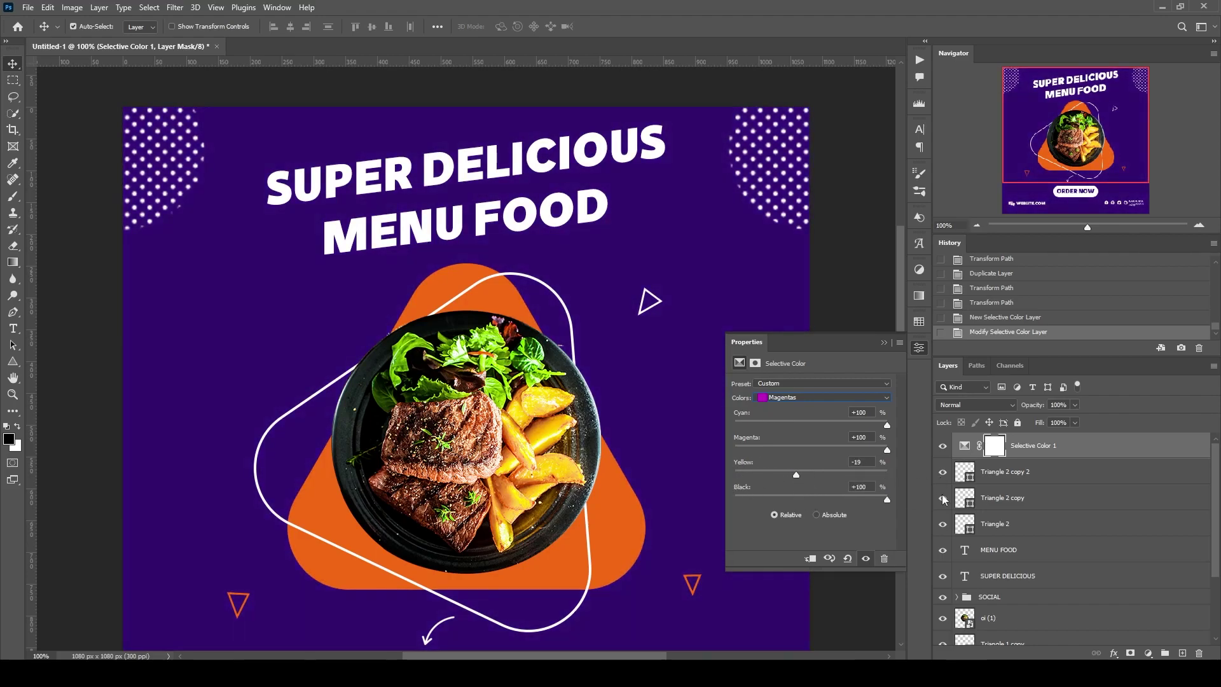
- Lower cyan in Whites and add cyan to Neutrals (Cyan +34, Yellow +43)
{"action": "left_click", "coordinate": [804, 398]}
{"action": "left_click", "coordinate": [796, 457]}
{"action": "left_click_drag", "start_coordinate": [812, 428], "coordinate": [639, 427]}
{"action": "left_click", "coordinate": [798, 398]}
{"action": "left_click", "coordinate": [799, 457]}
{"action": "mouse_move", "coordinate": [775, 426]}
{"action": "left_mouse_down"}
{"action": "mouse_move", "coordinate": [837, 432]}
{"action": "mouse_move", "coordinate": [788, 448]}
{"action": "mouse_move", "coordinate": [820, 450]}
{"action": "mouse_move", "coordinate": [808, 474]}
{"action": "mouse_move", "coordinate": [899, 480]}
{"action": "mouse_move", "coordinate": [836, 477]}
{"action": "mouse_move", "coordinate": [814, 495]}
{"action": "left_mouse_up"}
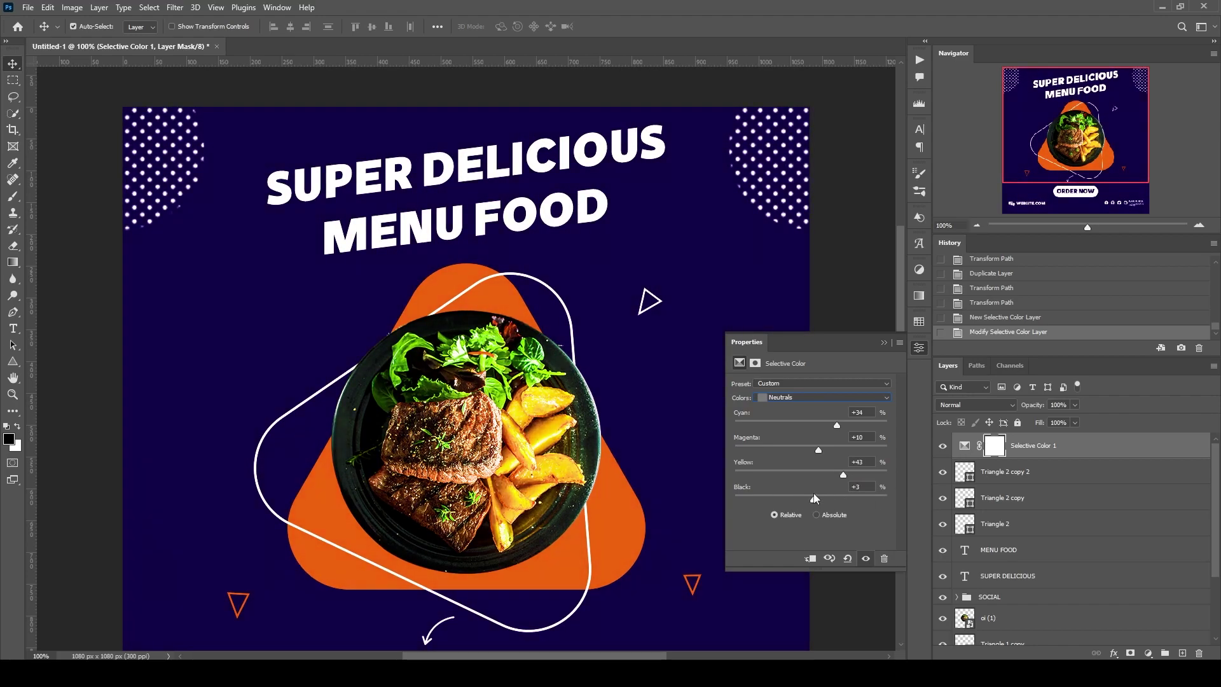
- Adjust the Blacks range's cyan, magenta and black slightly
{"action": "left_click", "coordinate": [823, 398]}
{"action": "left_click", "coordinate": [788, 496]}
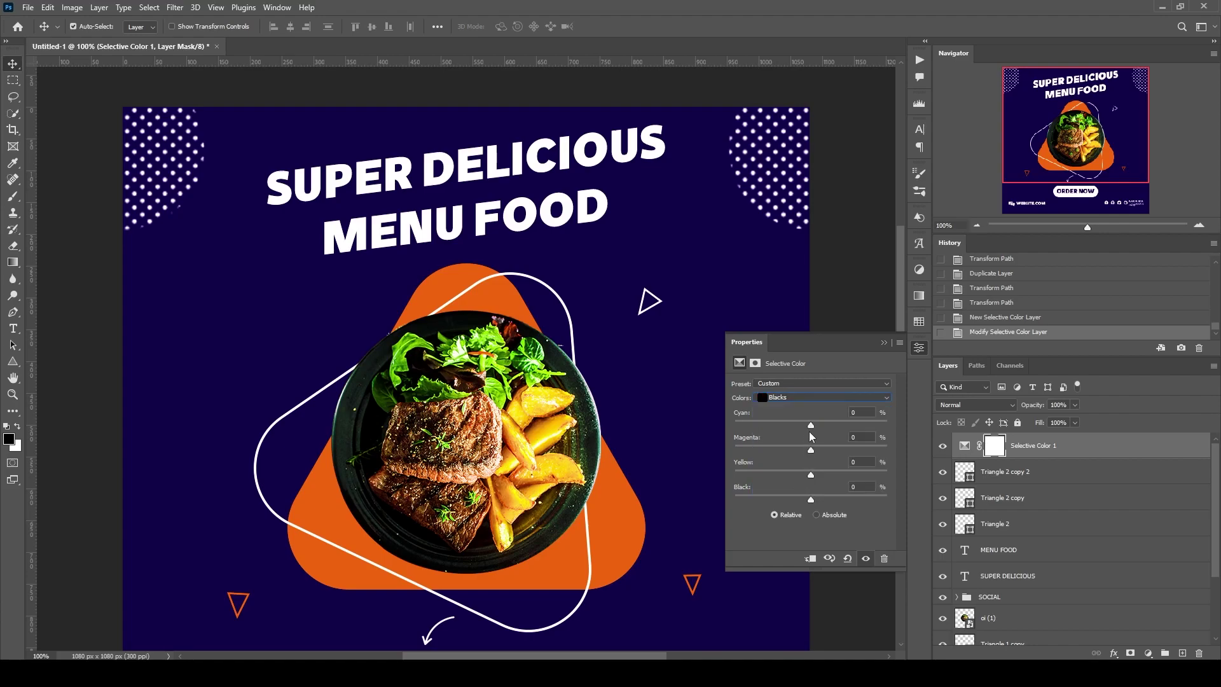
{"action": "mouse_move", "coordinate": [811, 425]}
{"action": "left_mouse_down"}
{"action": "mouse_move", "coordinate": [771, 424]}
{"action": "mouse_move", "coordinate": [808, 432]}
{"action": "left_mouse_up"}
{"action": "left_click_drag", "start_coordinate": [810, 449], "coordinate": [803, 500]}
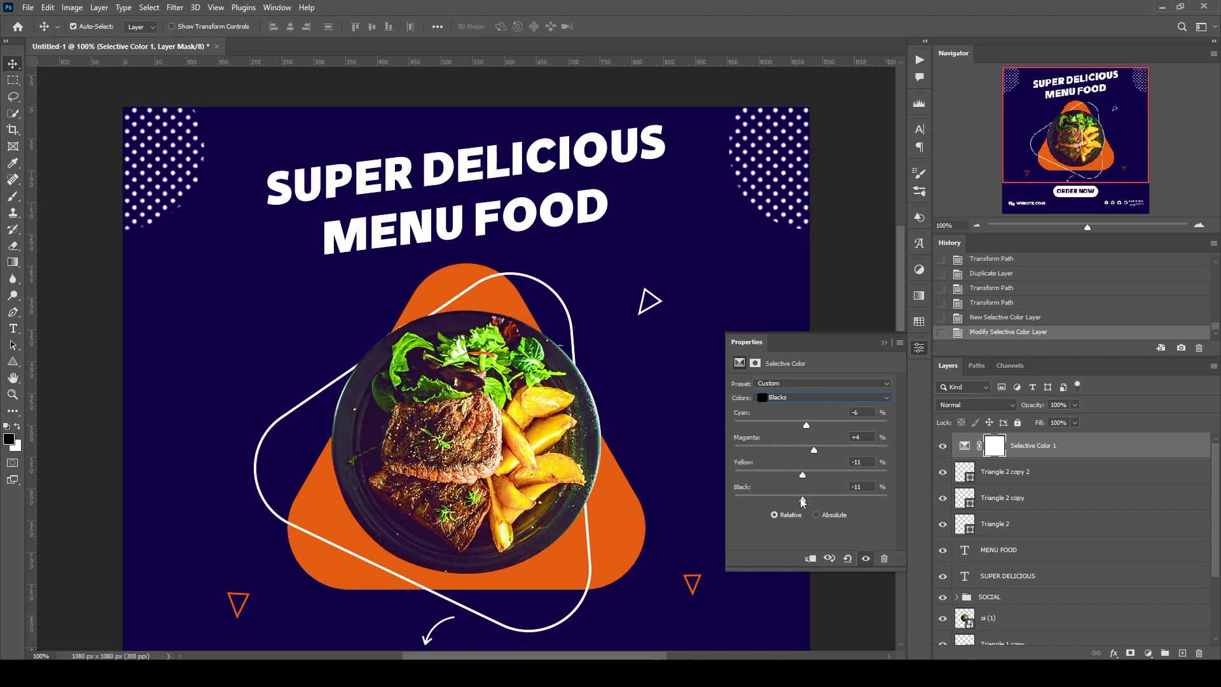
{"action": "left_click_drag", "start_coordinate": [802, 502], "coordinate": [814, 502]}
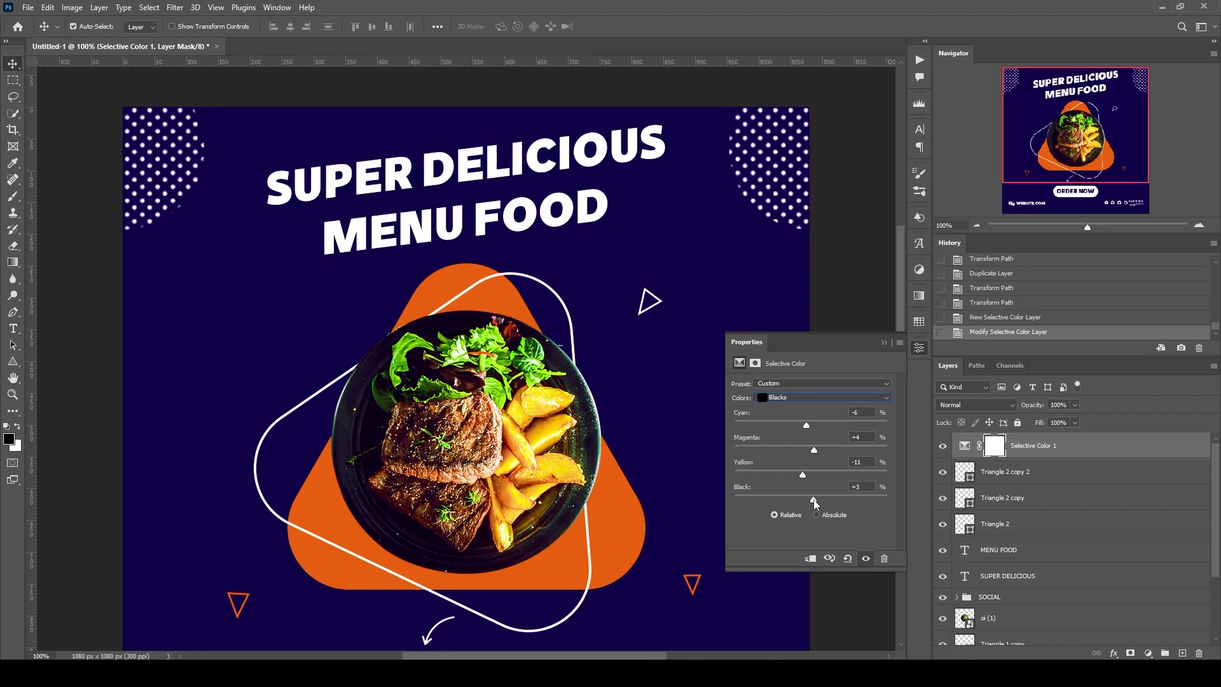
- Set Blues to Cyan +100 and Magenta -51, then close the Selective Color settings
{"action": "left_click", "coordinate": [839, 399]}
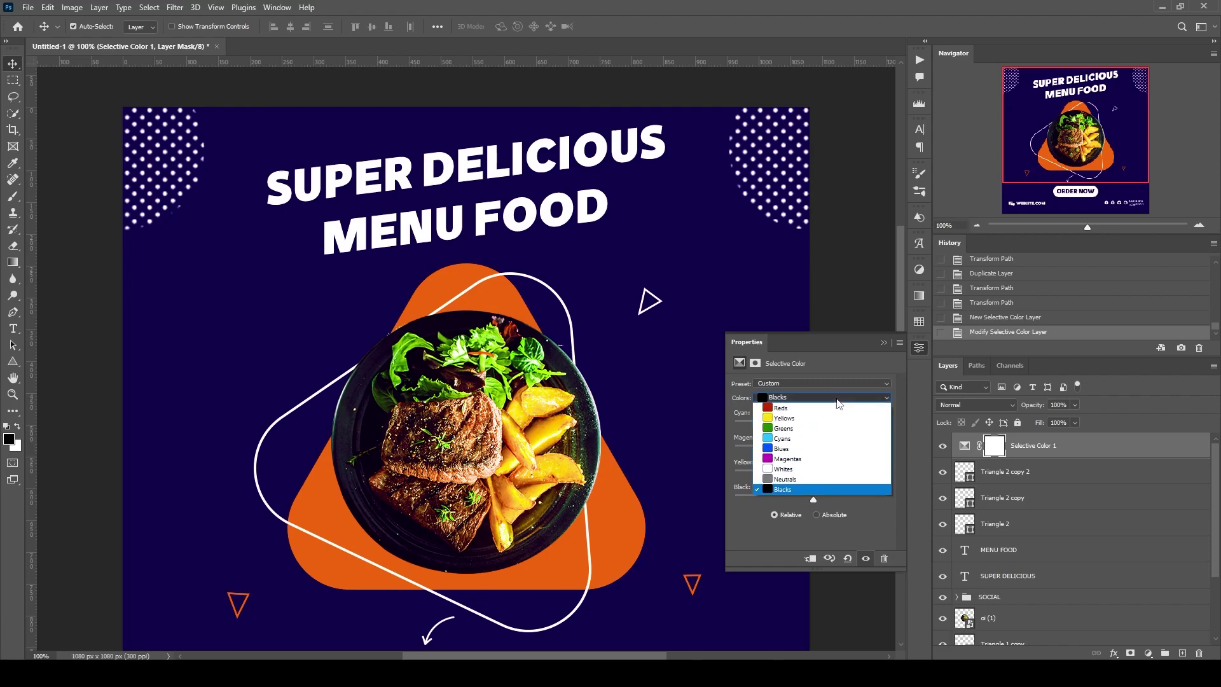
{"action": "left_click", "coordinate": [802, 448]}
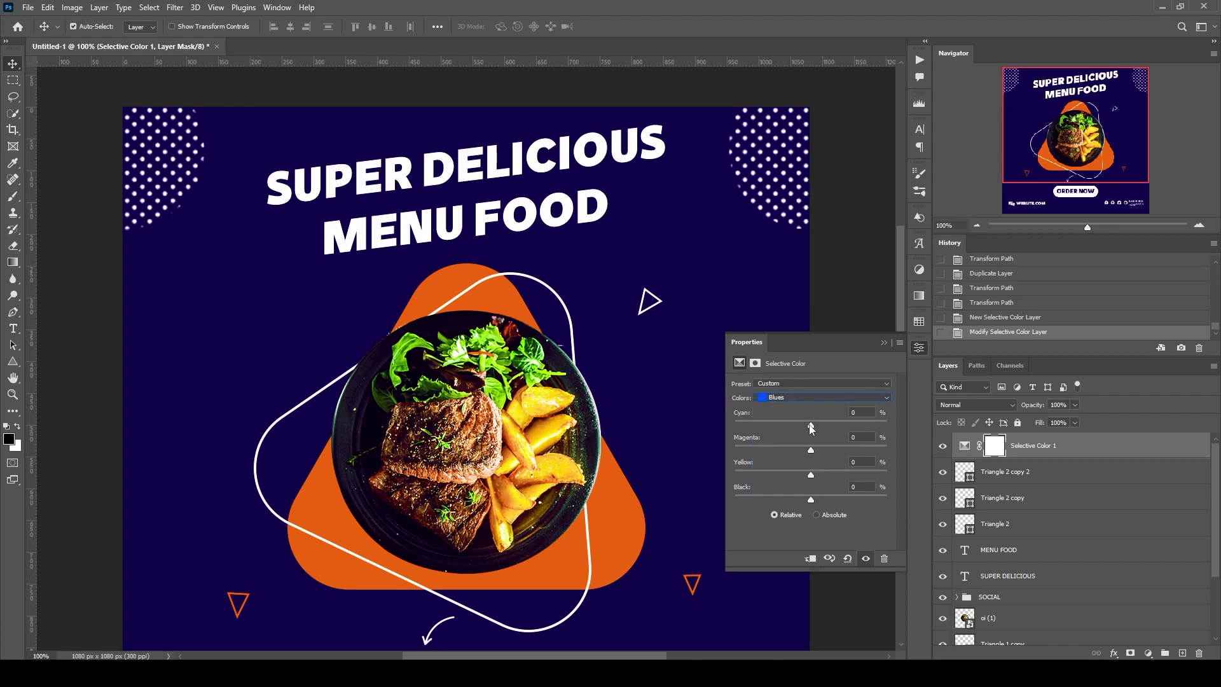
{"action": "mouse_move", "coordinate": [811, 425]}
{"action": "left_mouse_down"}
{"action": "mouse_move", "coordinate": [780, 425]}
{"action": "mouse_move", "coordinate": [925, 431]}
{"action": "left_mouse_up"}
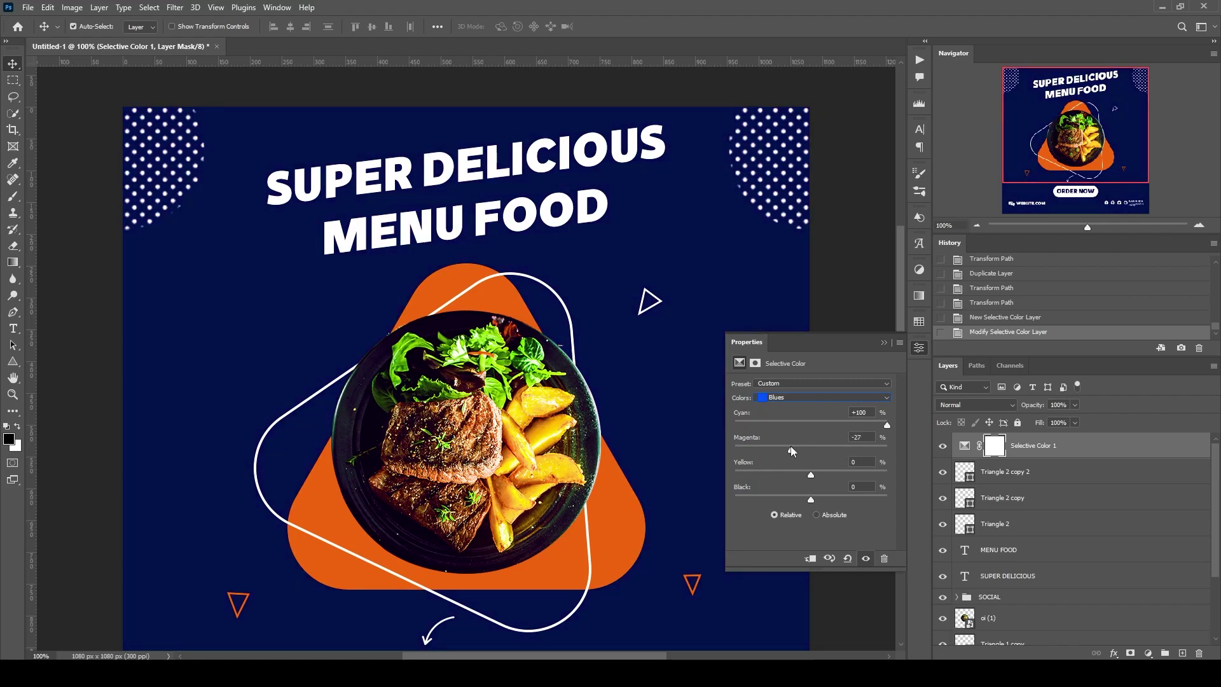
{"action": "mouse_move", "coordinate": [799, 452]}
{"action": "left_mouse_down"}
{"action": "mouse_move", "coordinate": [745, 447]}
{"action": "mouse_move", "coordinate": [822, 477]}
{"action": "mouse_move", "coordinate": [787, 499]}
{"action": "left_mouse_up"}
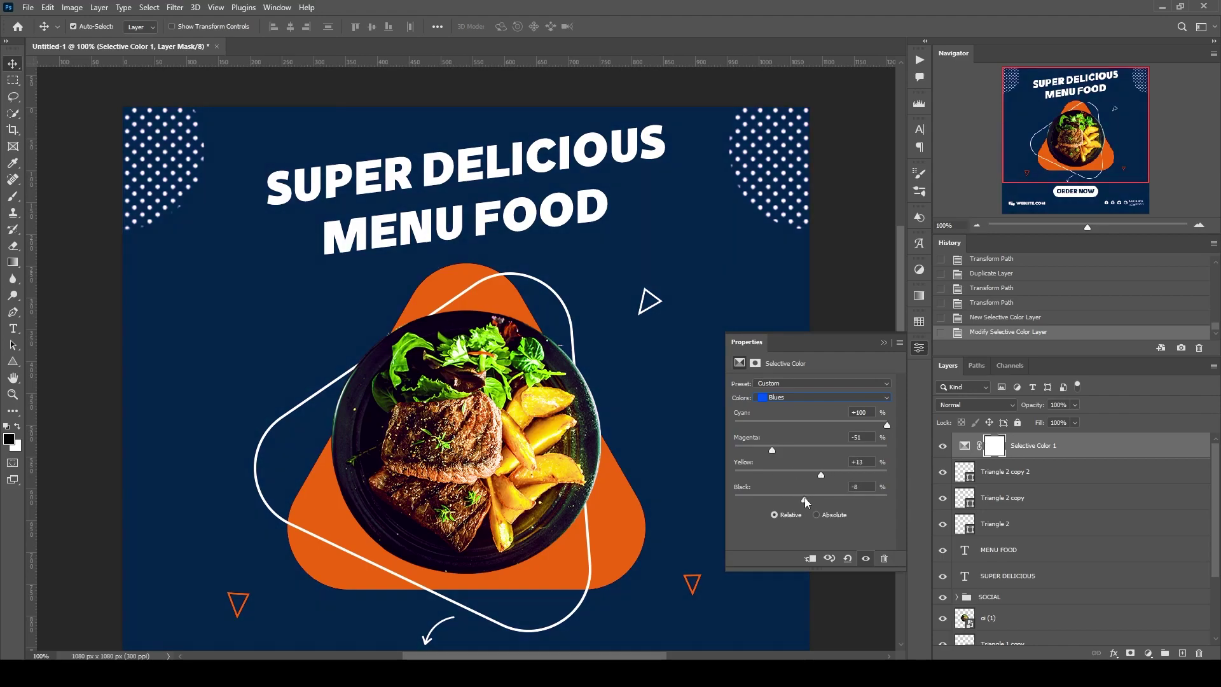
{"action": "left_click", "coordinate": [919, 347]}
{"action": "scroll", "coordinate": [902, 466], "scroll_direction": "down", "scroll_amount": 2}
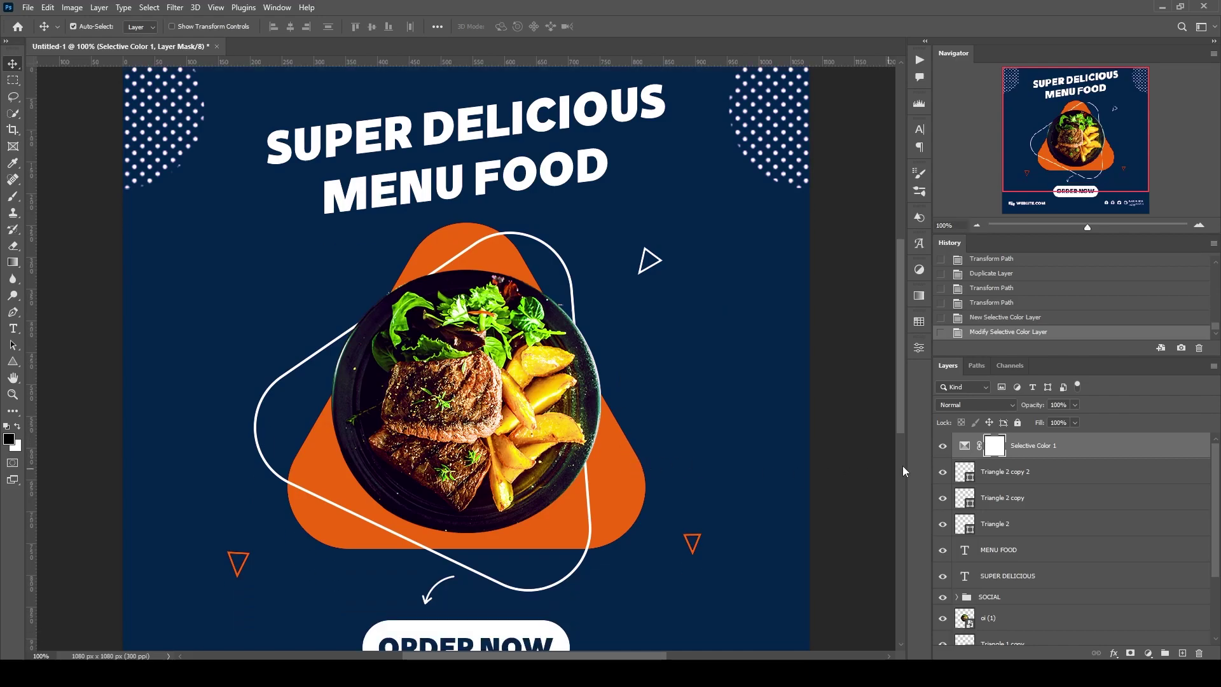
- Toggle Selective Color 1's visibility off and on to compare before and after
{"action": "left_click", "coordinate": [941, 446]}
{"action": "left_click", "coordinate": [941, 445]}
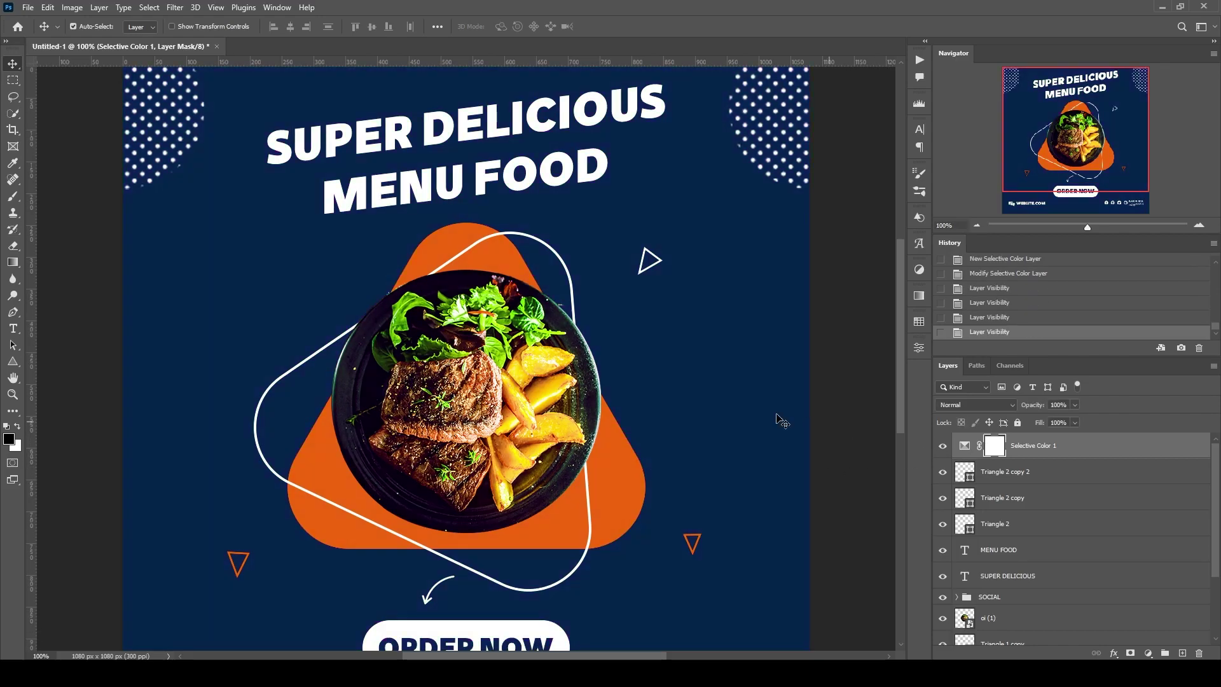
{"action": "scroll", "coordinate": [689, 474], "scroll_direction": "down", "scroll_amount": 3}
{"action": "scroll", "coordinate": [1122, 487], "scroll_direction": "down", "scroll_amount": 1}
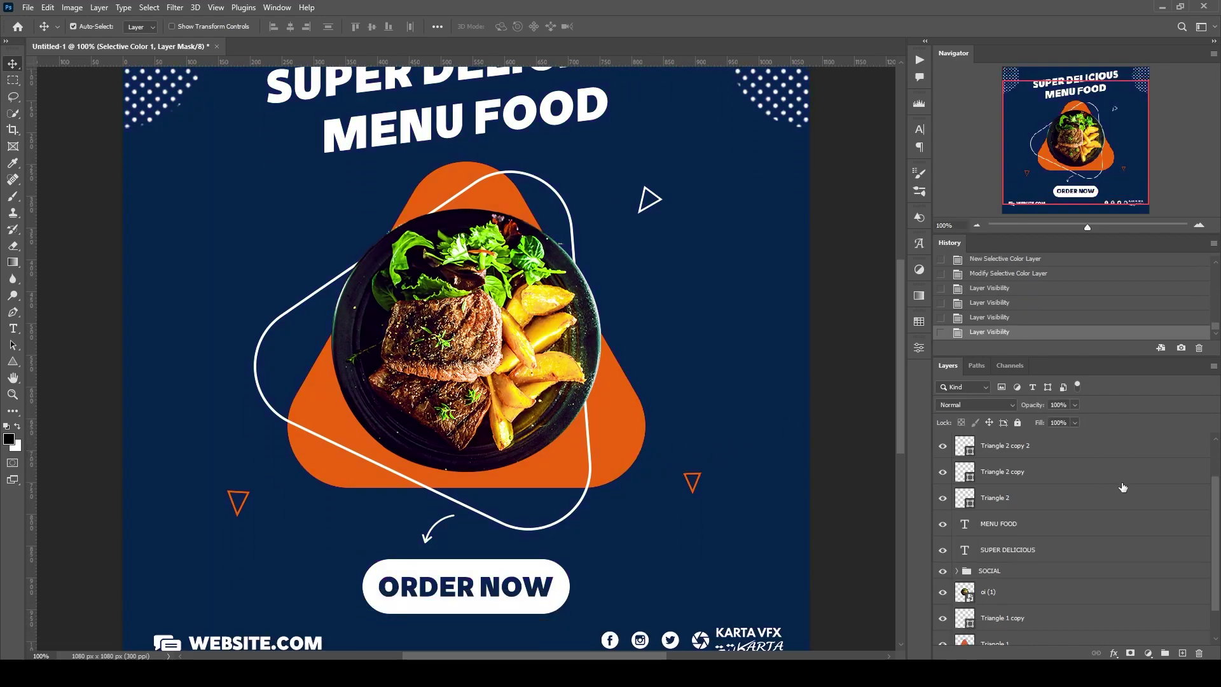
{"action": "scroll", "coordinate": [1123, 487], "scroll_direction": "down", "scroll_amount": 2}
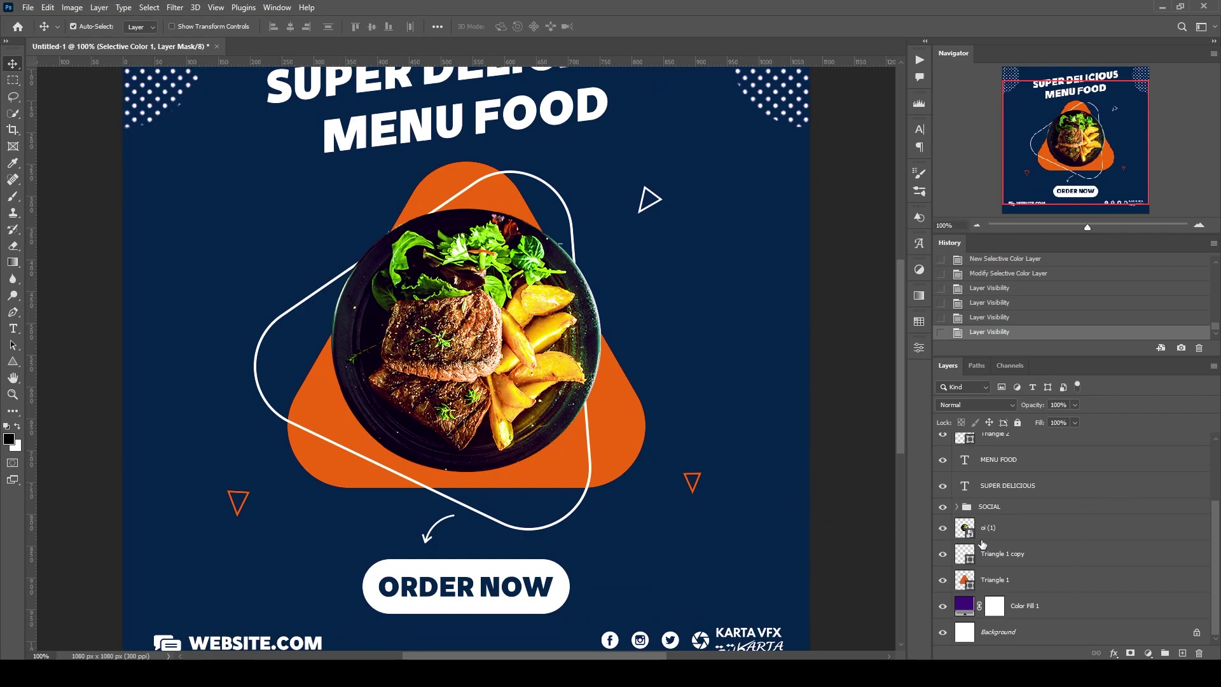
- Add a Levels layer clipped to oi (1) with the white input at 230
{"action": "left_click", "coordinate": [1032, 526]}
{"action": "left_click", "coordinate": [1148, 653]}
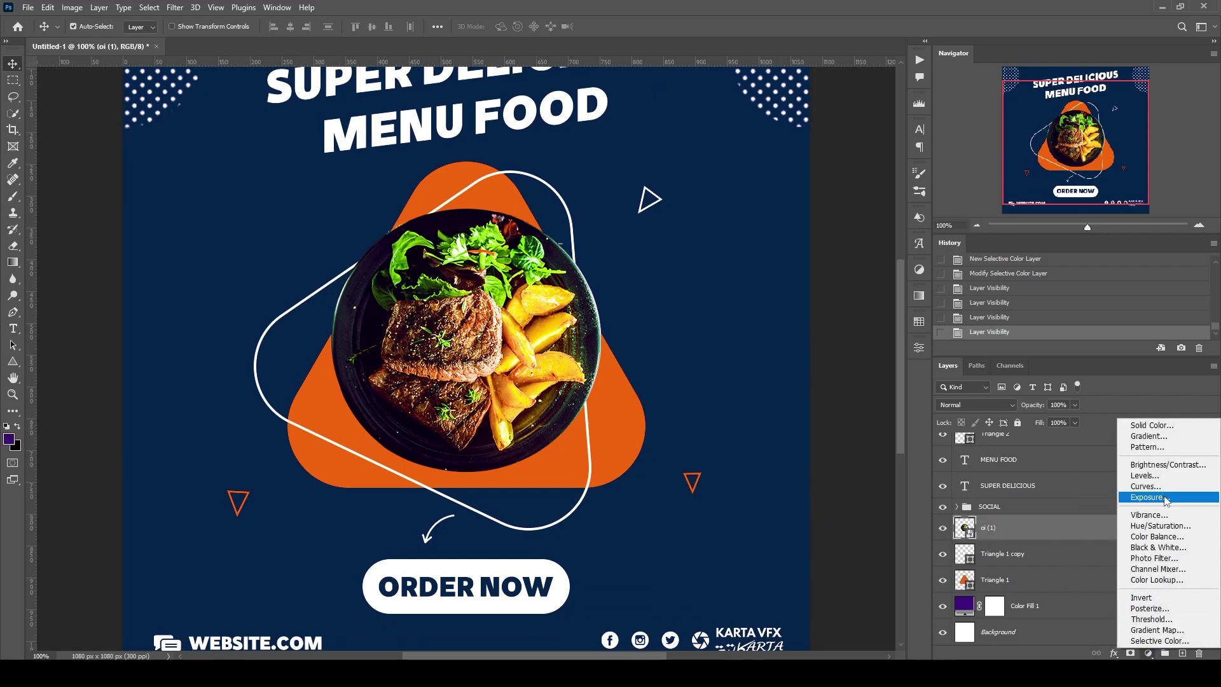
{"action": "left_click", "coordinate": [1147, 476]}
{"action": "left_click", "coordinate": [1058, 541], "text": "alt"}
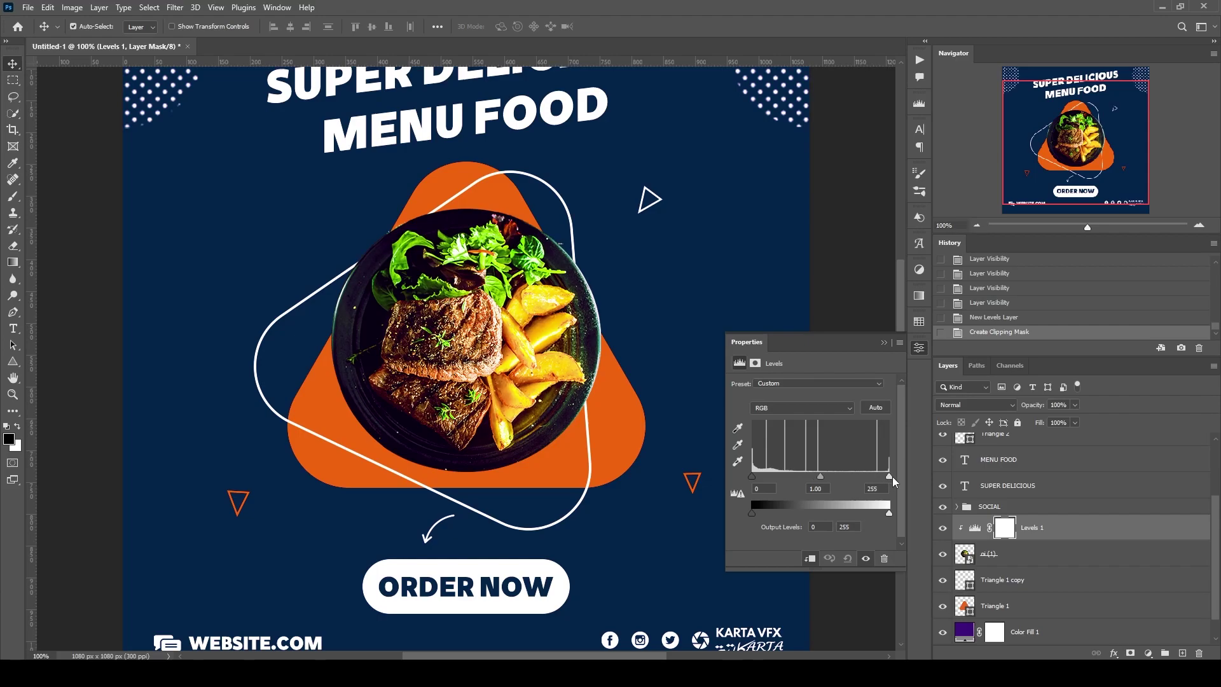
{"action": "left_click_drag", "start_coordinate": [889, 477], "coordinate": [753, 476]}
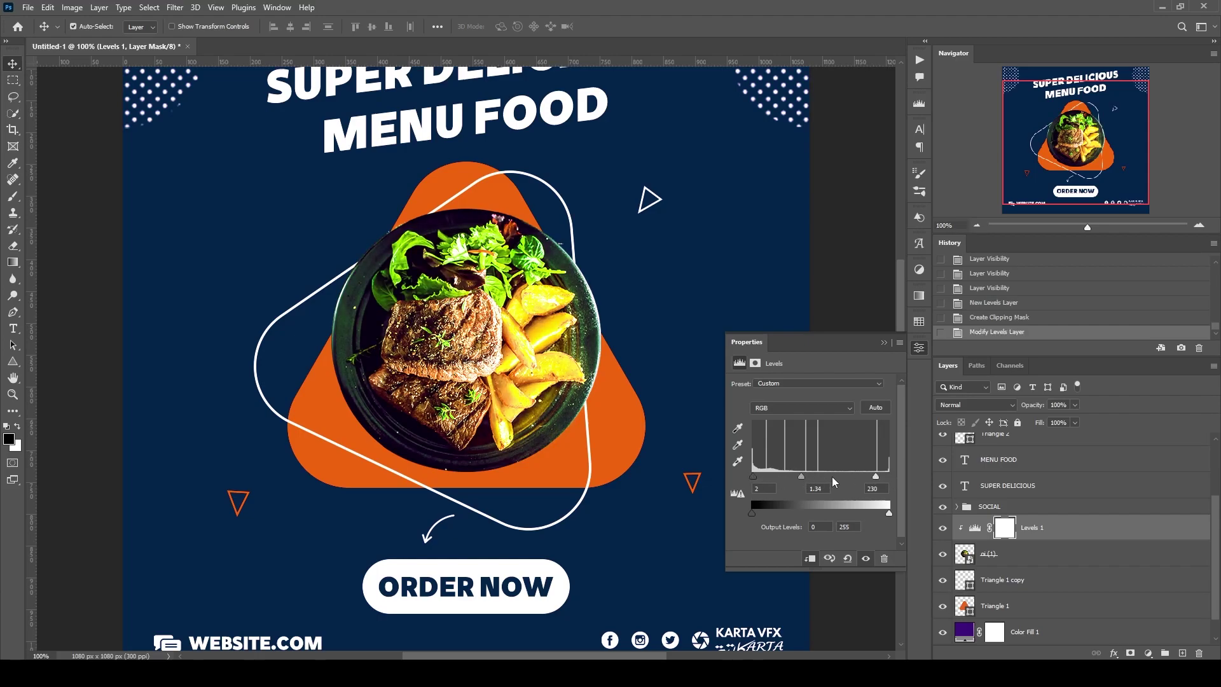
{"action": "left_click", "coordinate": [919, 349]}
{"action": "scroll", "coordinate": [667, 439], "scroll_direction": "up", "scroll_amount": 1}
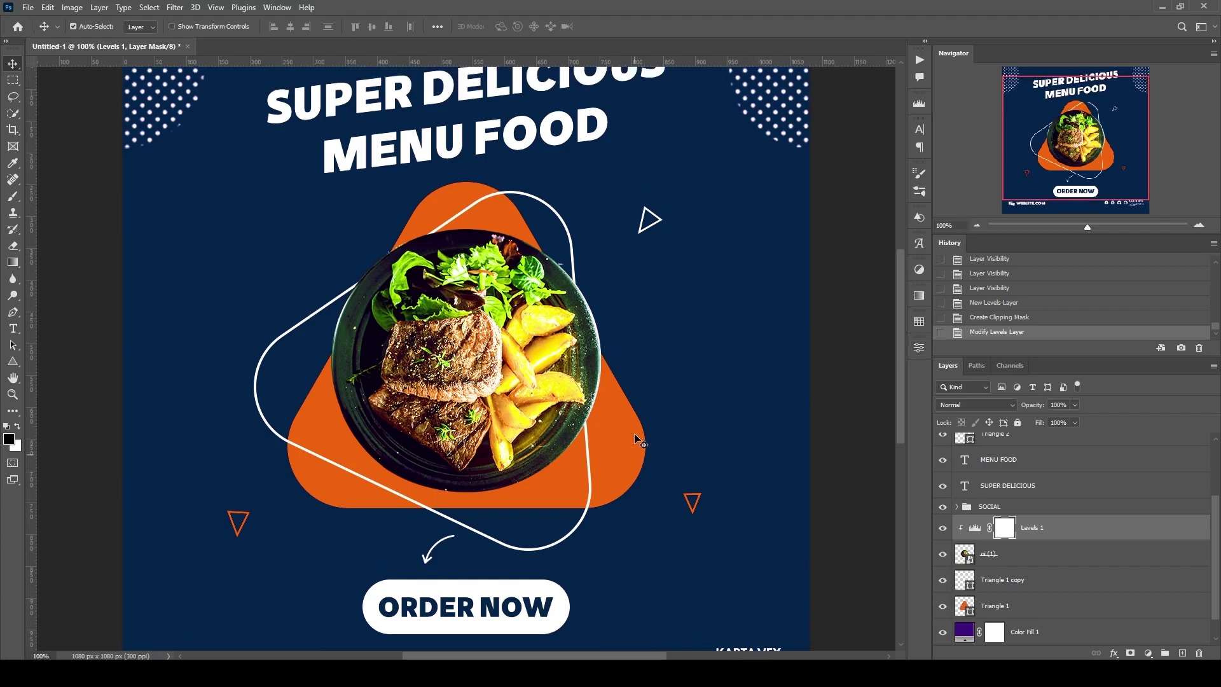
{"action": "scroll", "coordinate": [668, 439], "scroll_direction": "down", "scroll_amount": 2}
{"action": "scroll", "coordinate": [667, 438], "scroll_direction": "up", "scroll_amount": 4}
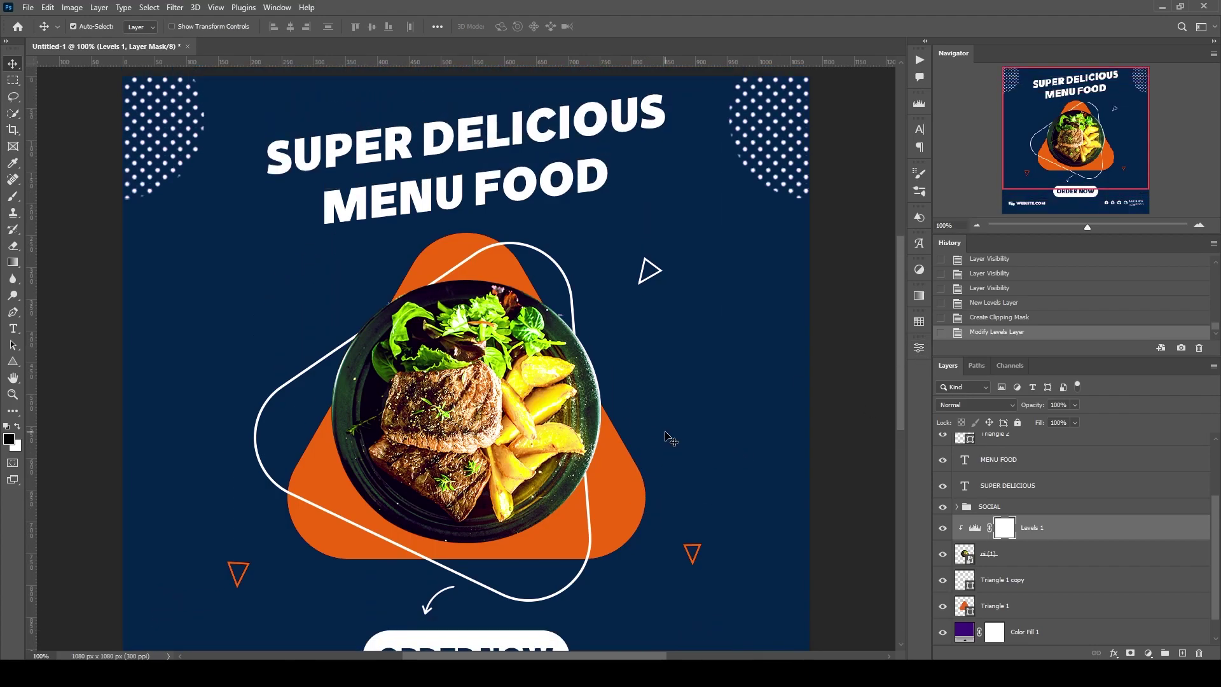
{"action": "scroll", "coordinate": [667, 438], "scroll_direction": "down", "scroll_amount": 2}
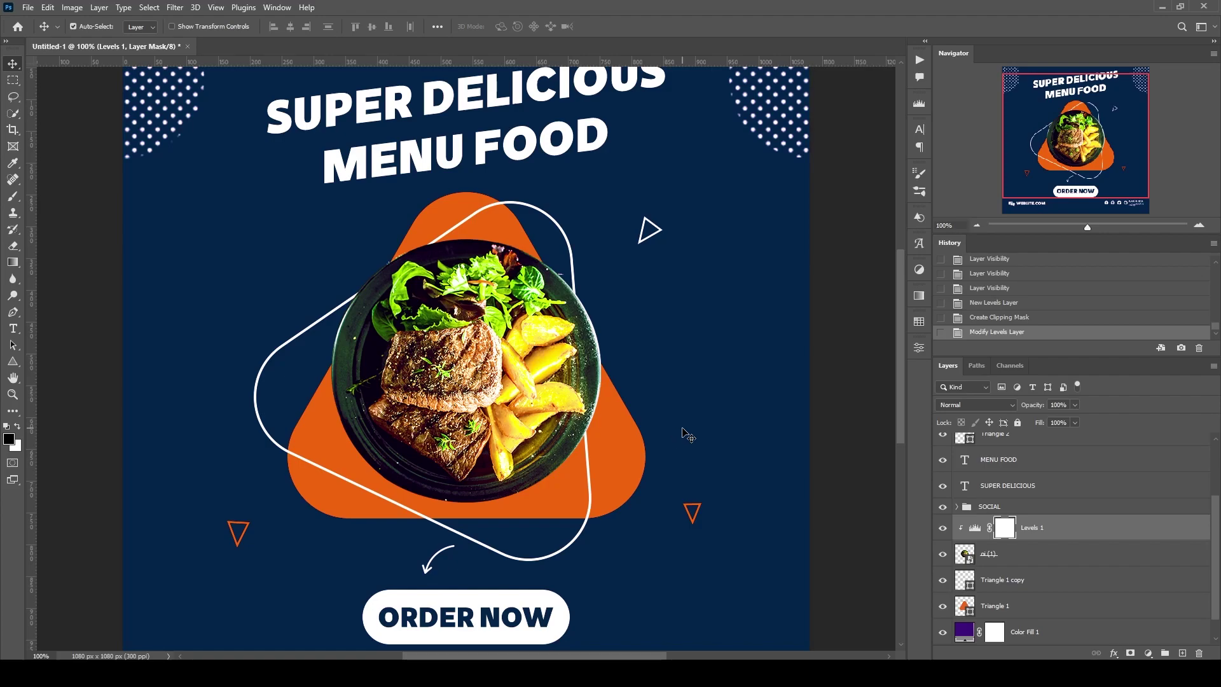